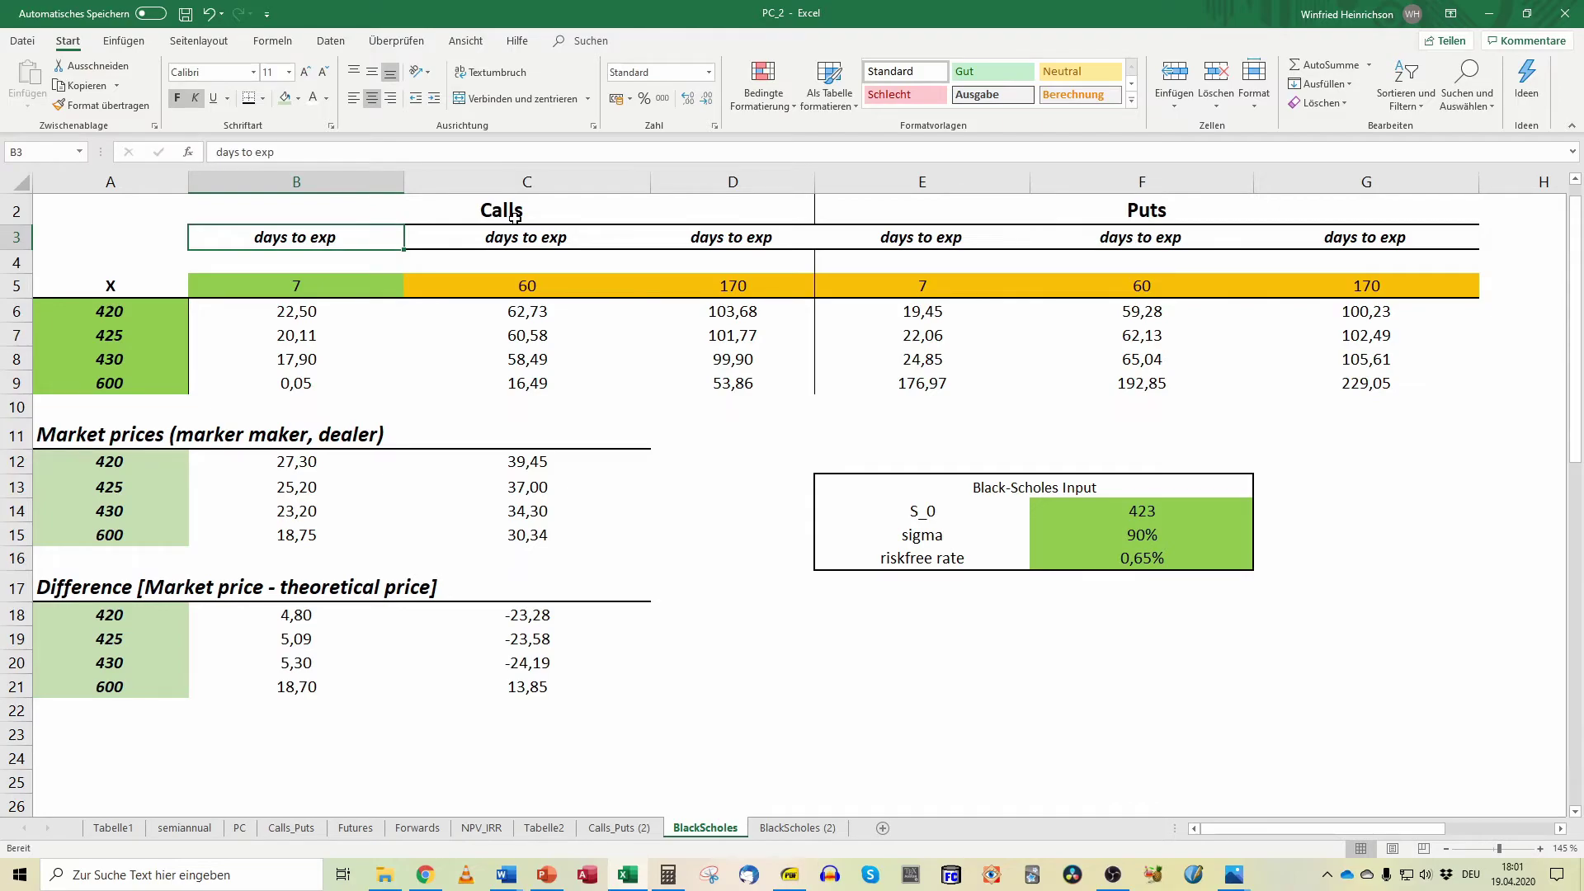
Examine the days-to-expiration values in row 5 across the call columns and the first put column.
{"action": "key", "text": "Right"}
{"action": "key", "text": "Down"}
{"action": "key", "text": "Left"}
{"action": "key", "text": "Down"}
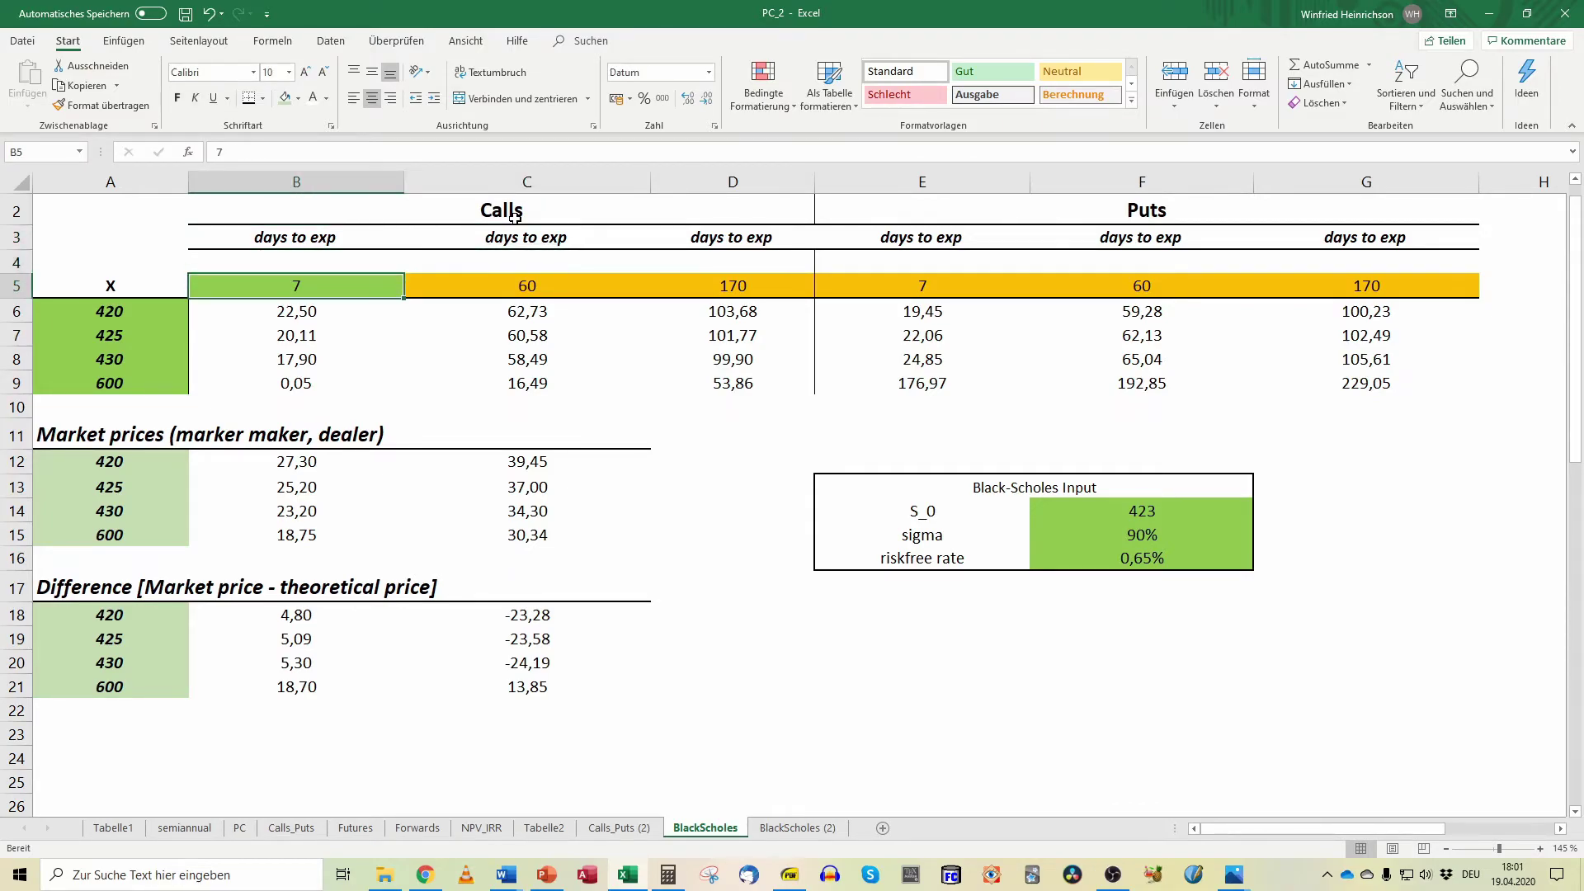
{"action": "key", "text": "Right"}
{"action": "key", "text": "Right"}
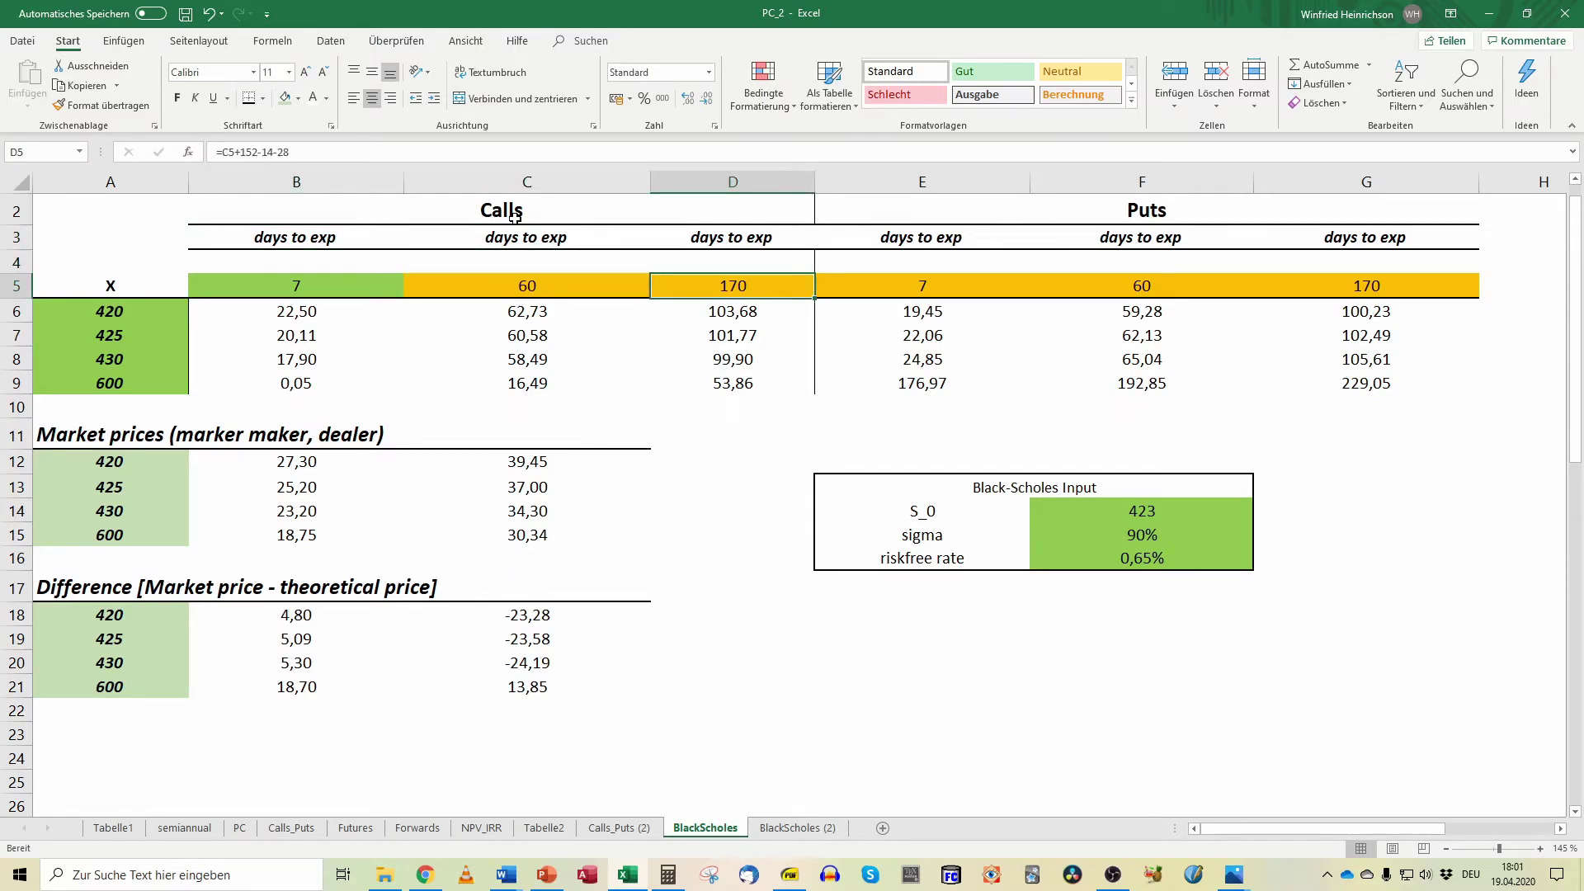
{"action": "key", "text": "Right"}
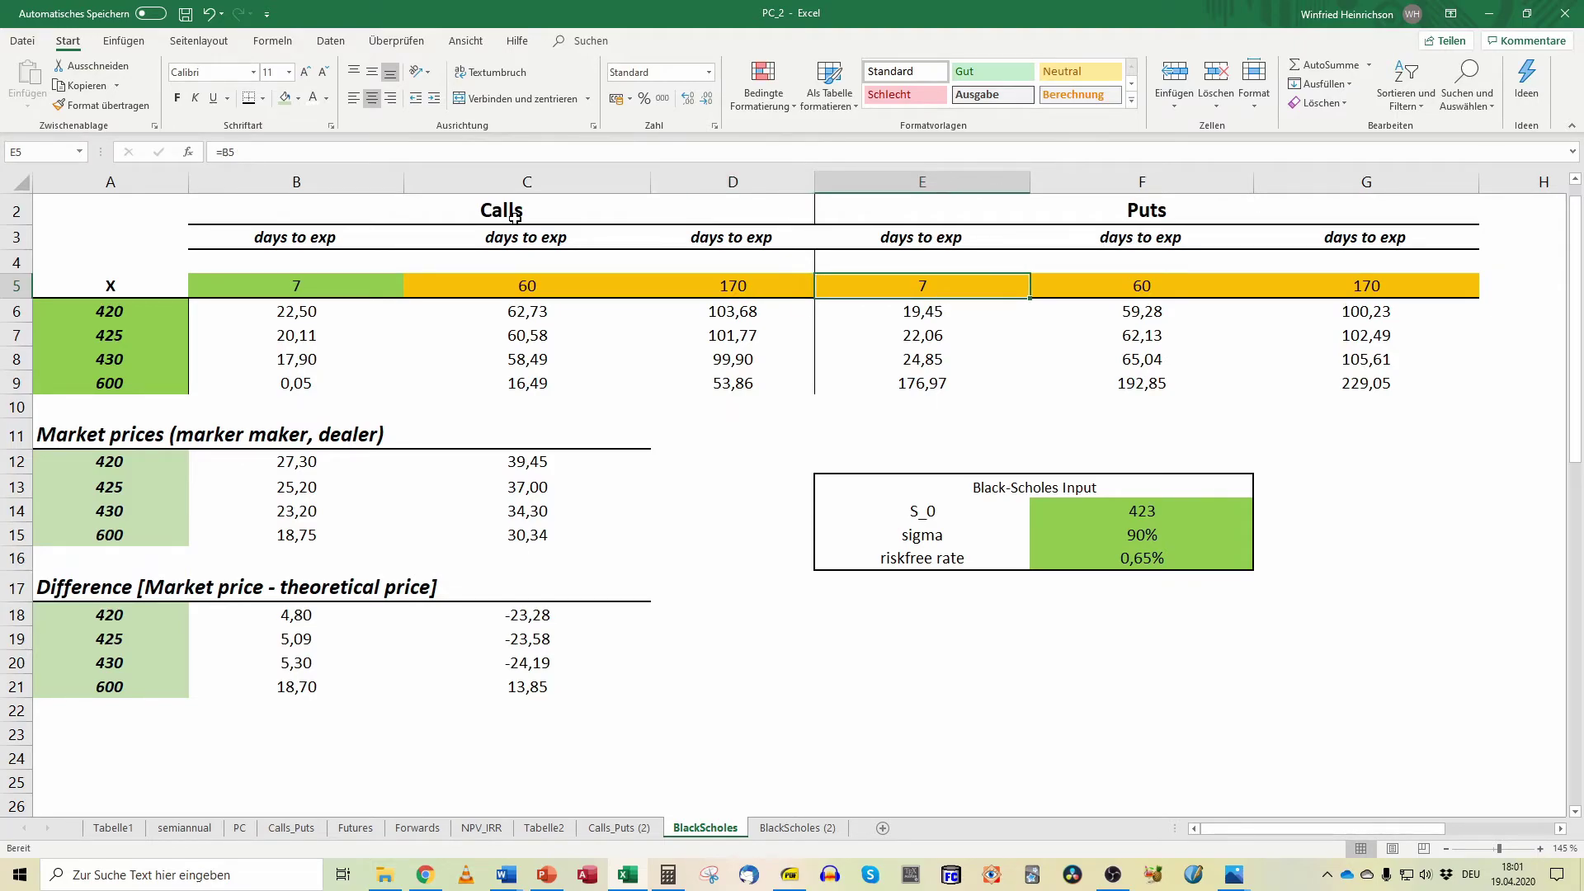
{"action": "key", "text": "Left"}
{"action": "key", "text": "Left"}
{"action": "key", "text": "Left"}
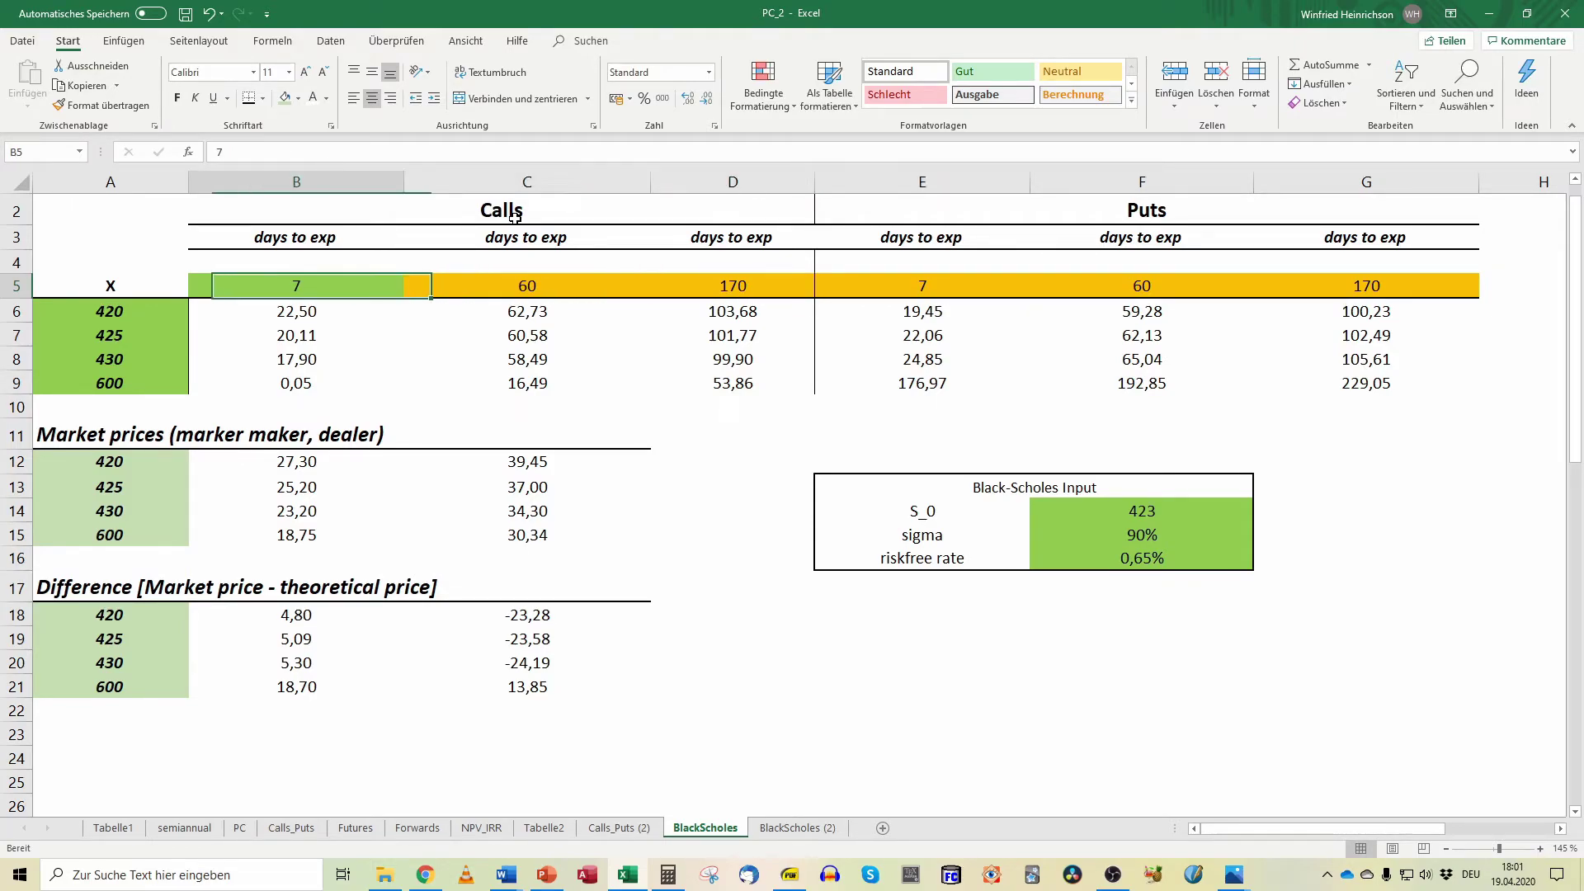
Examine the Calls header block in rows 2 to 4 and the strike price heading X in column A.
{"action": "key", "text": "Up"}
{"action": "key", "text": "Up"}
{"action": "key", "text": "Up"}
{"action": "key", "text": "shift+Down"}
{"action": "key", "text": "shift+Down"}
{"action": "key", "text": "shift+Down"}
{"action": "key", "text": "shift+Down"}
{"action": "key", "text": "shift+Down"}
{"action": "key", "text": "shift+Down"}
{"action": "key", "text": "shift+Down"}
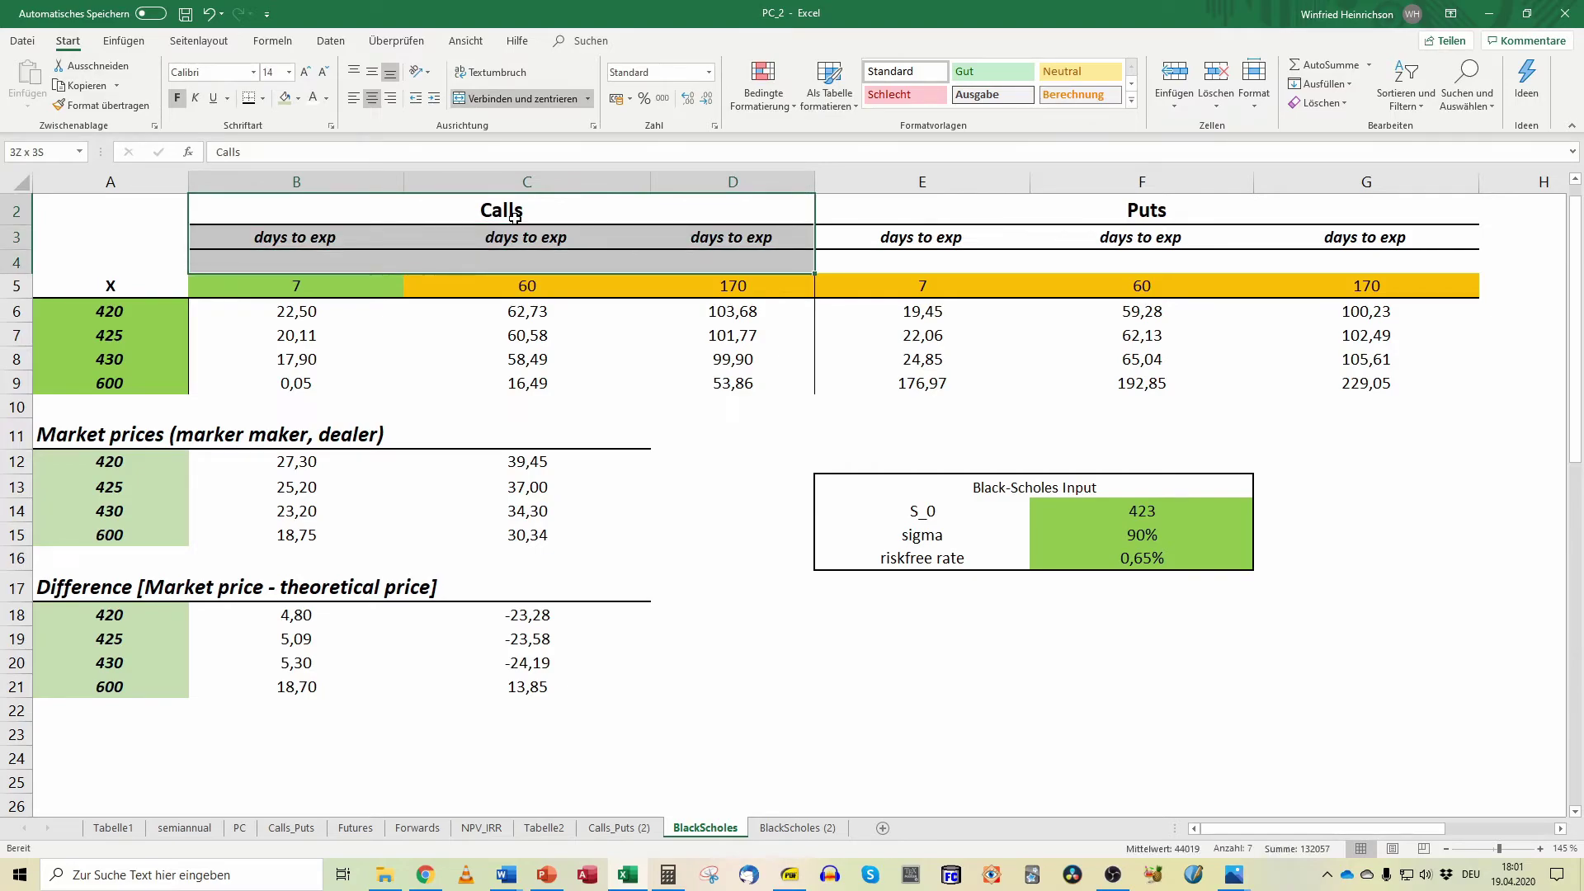
{"action": "key", "text": "Left"}
{"action": "key", "text": "Down"}
{"action": "key", "text": "Down"}
{"action": "key", "text": "Down"}
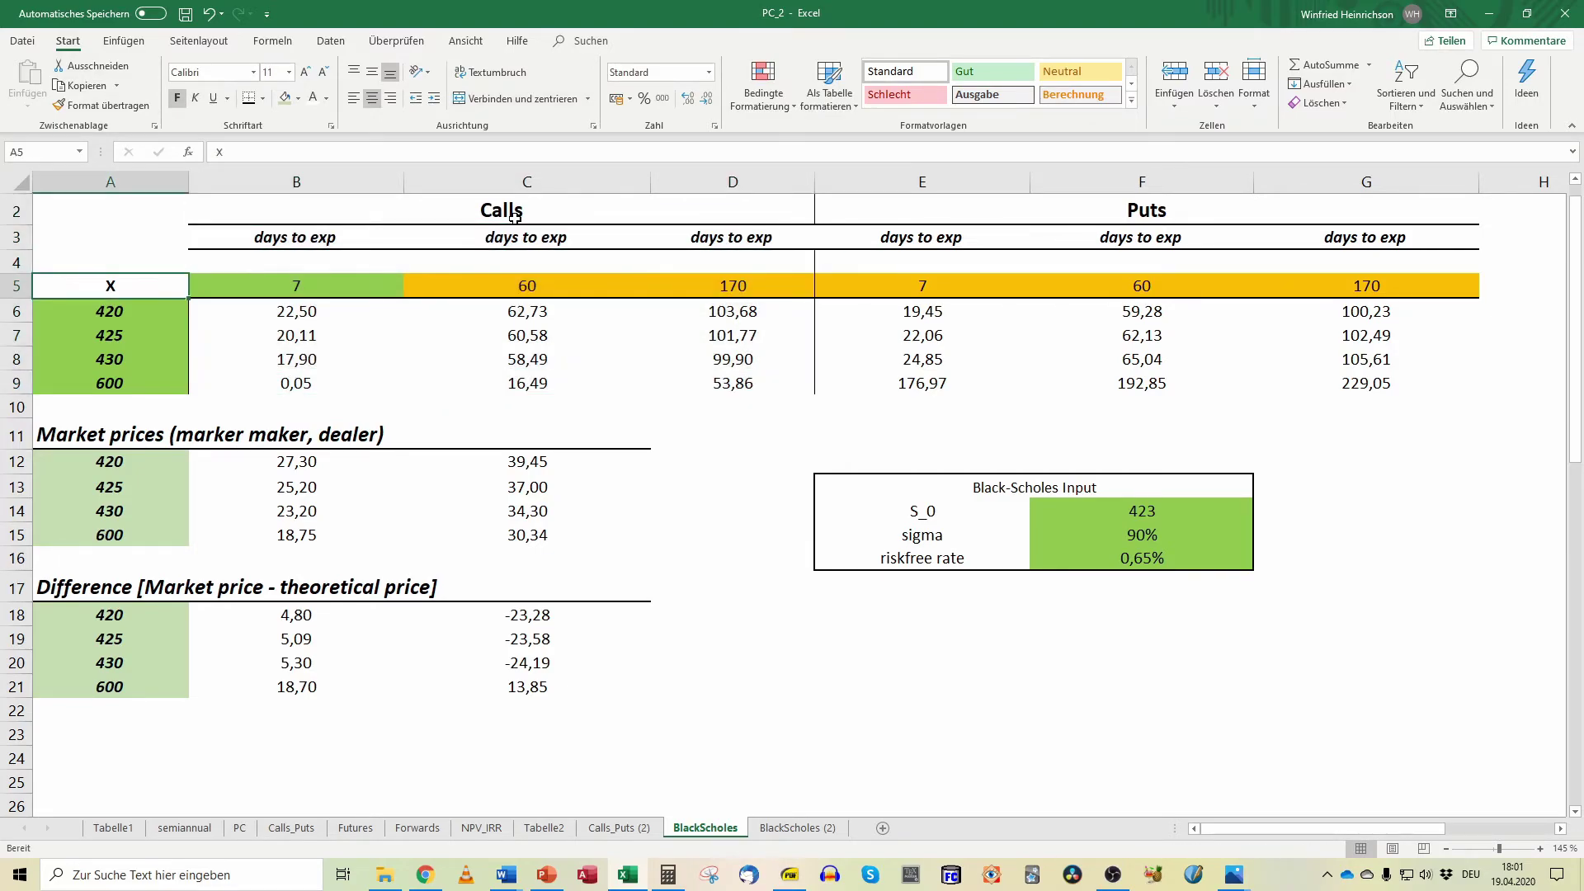
Examine the Black-Scholes Input table, going through the S_0, sigma and riskfree rate values.
{"action": "key", "text": "Right"}
{"action": "key", "text": "Right"}
{"action": "key", "text": "Right"}
{"action": "key", "text": "Right"}
{"action": "key", "text": "Down"}
{"action": "key", "text": "Down"}
{"action": "key", "text": "Down"}
{"action": "key", "text": "Down"}
{"action": "key", "text": "Down"}
{"action": "key", "text": "Down"}
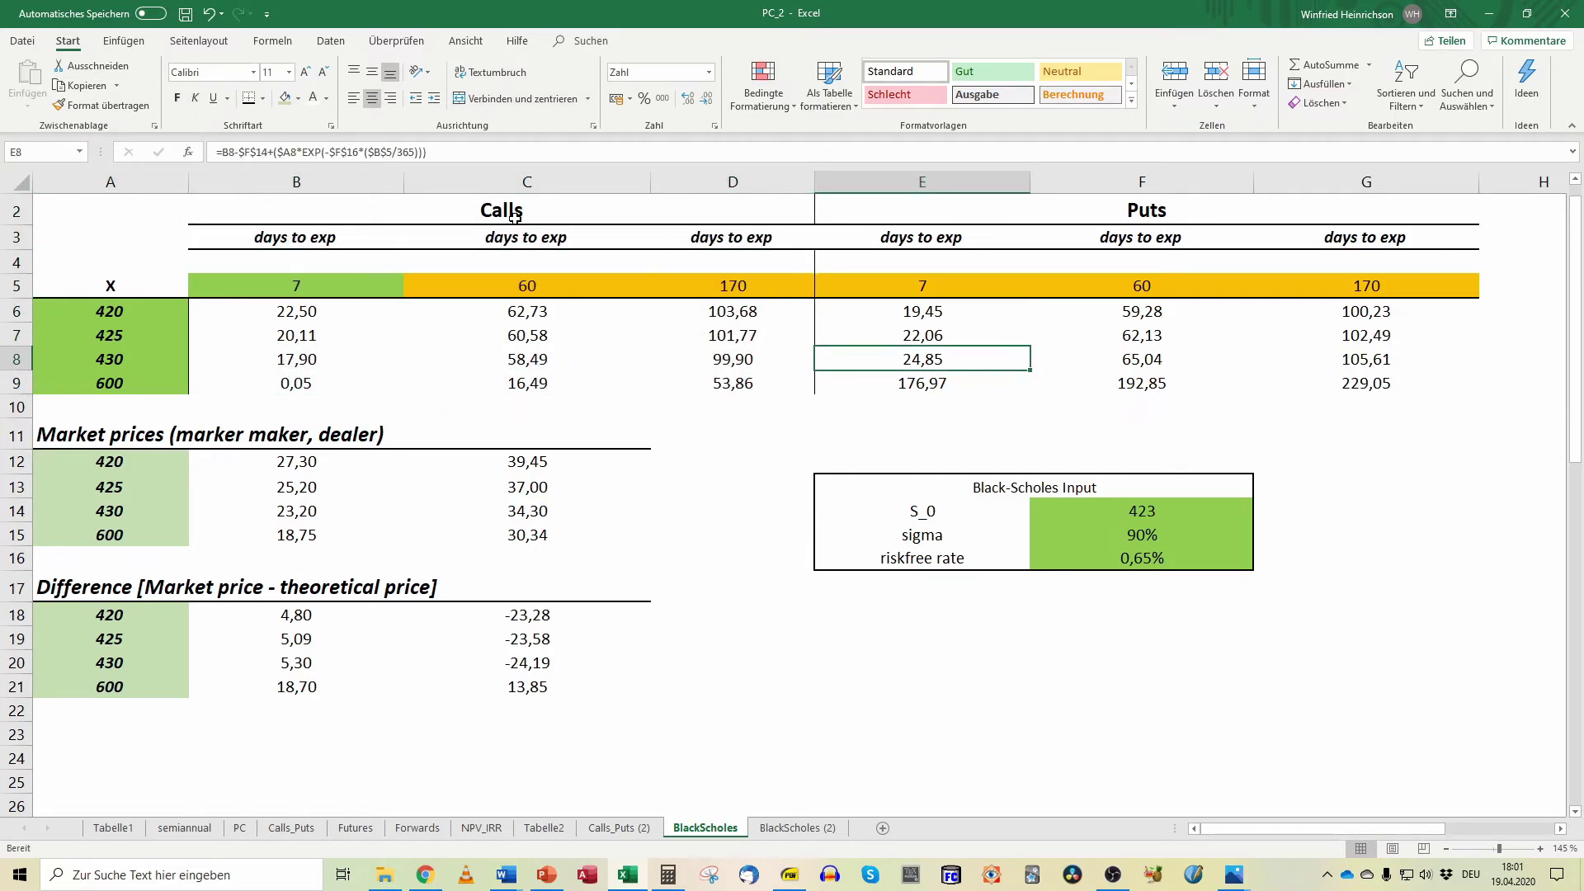
{"action": "key", "text": "Down"}
{"action": "key", "text": "Down"}
{"action": "key", "text": "shift+Down"}
{"action": "key", "text": "shift+Down"}
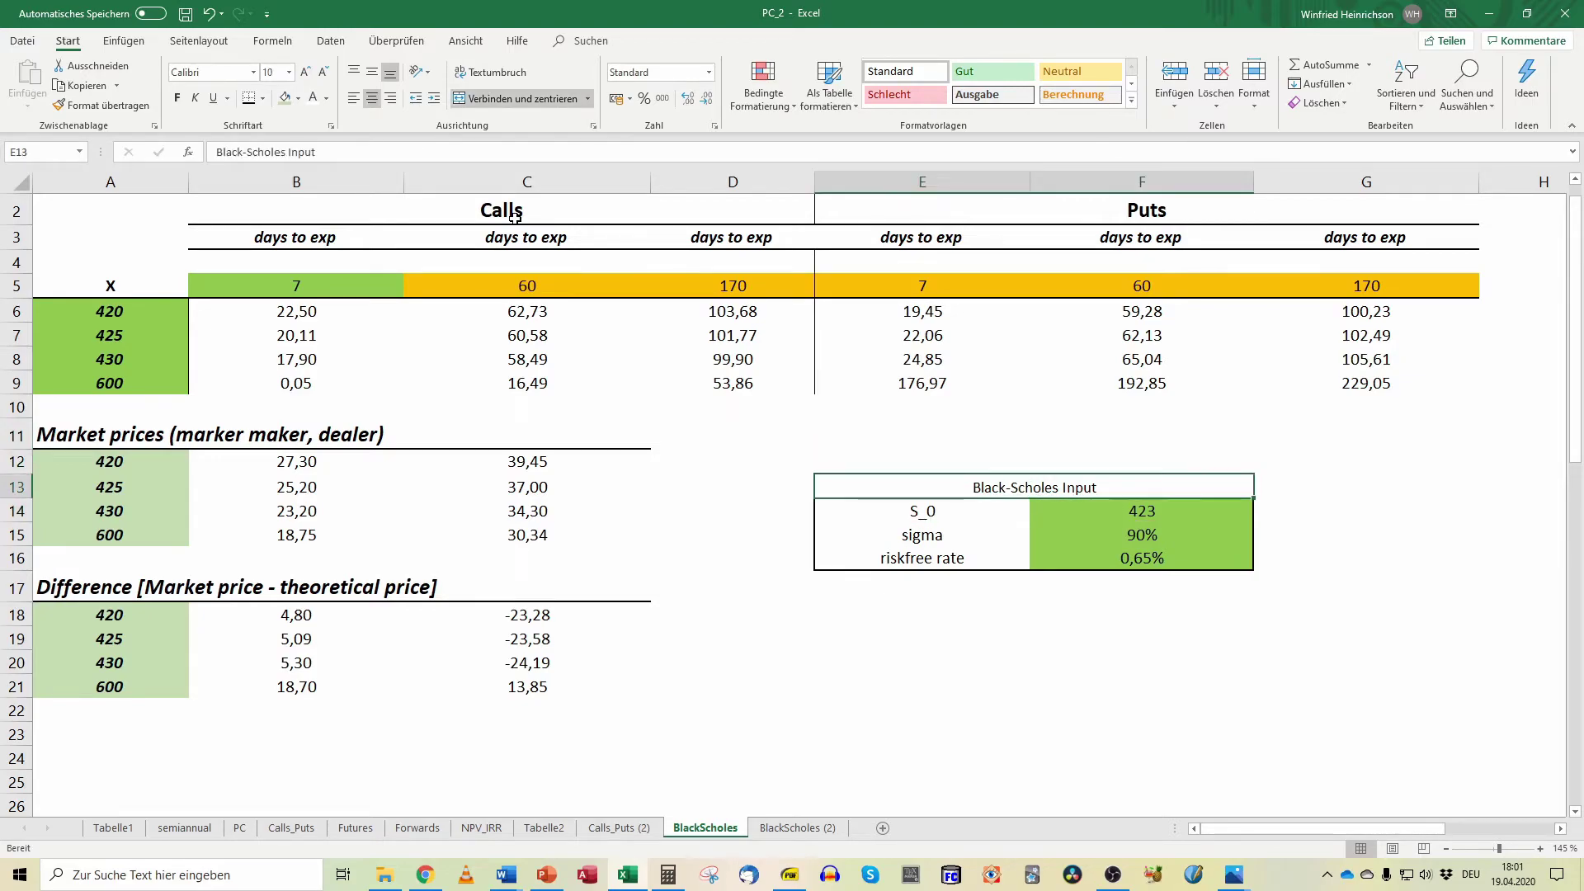
{"action": "key", "text": "shift+Down"}
{"action": "key", "text": "Down"}
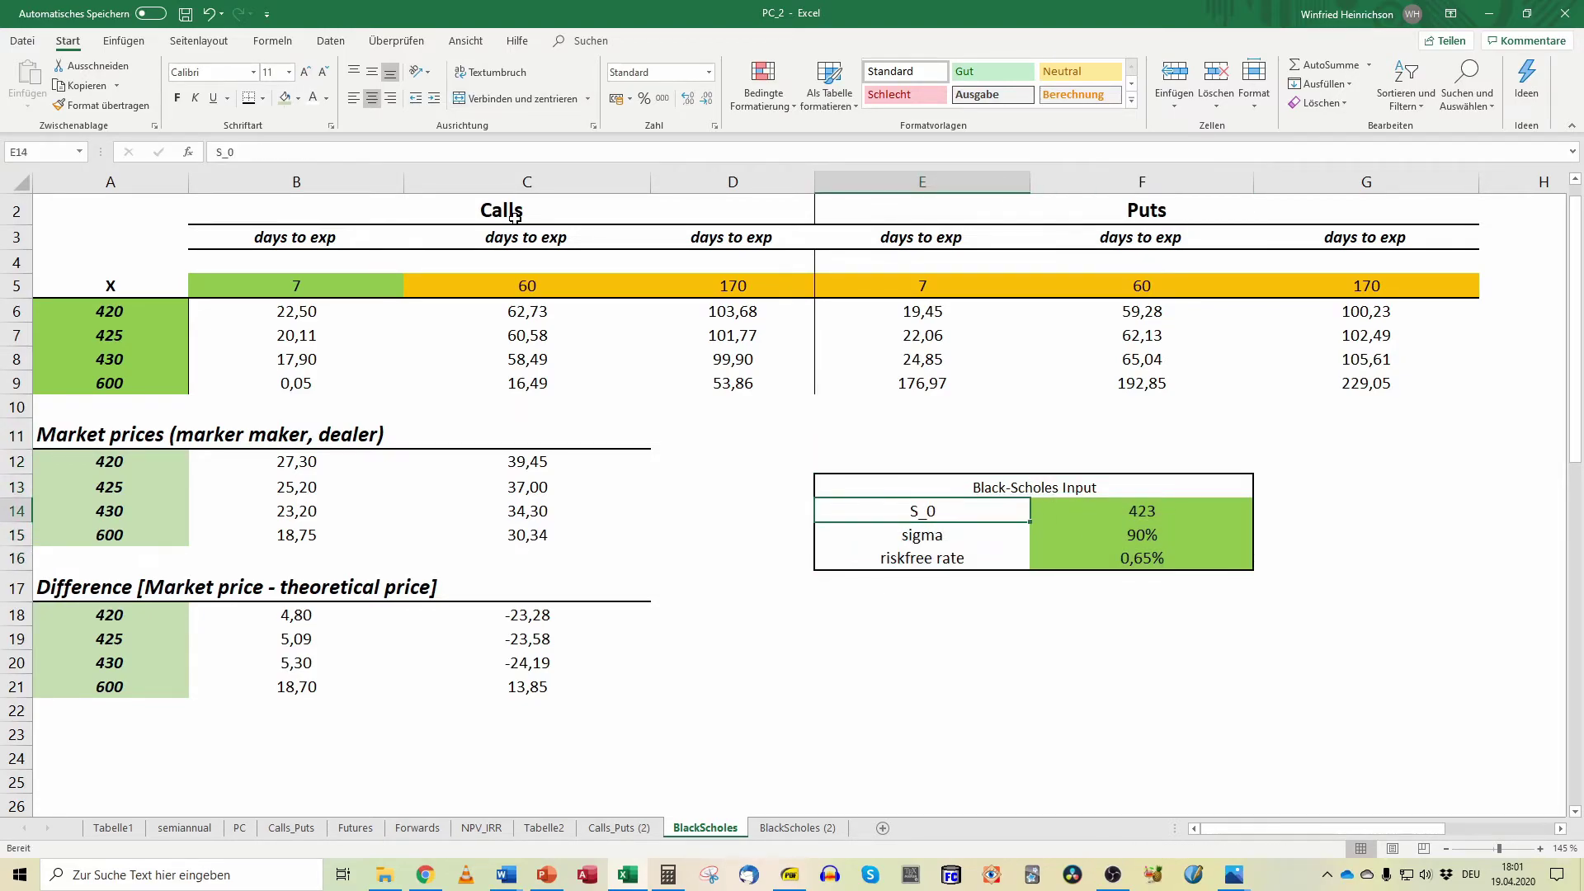
{"action": "key", "text": "Right"}
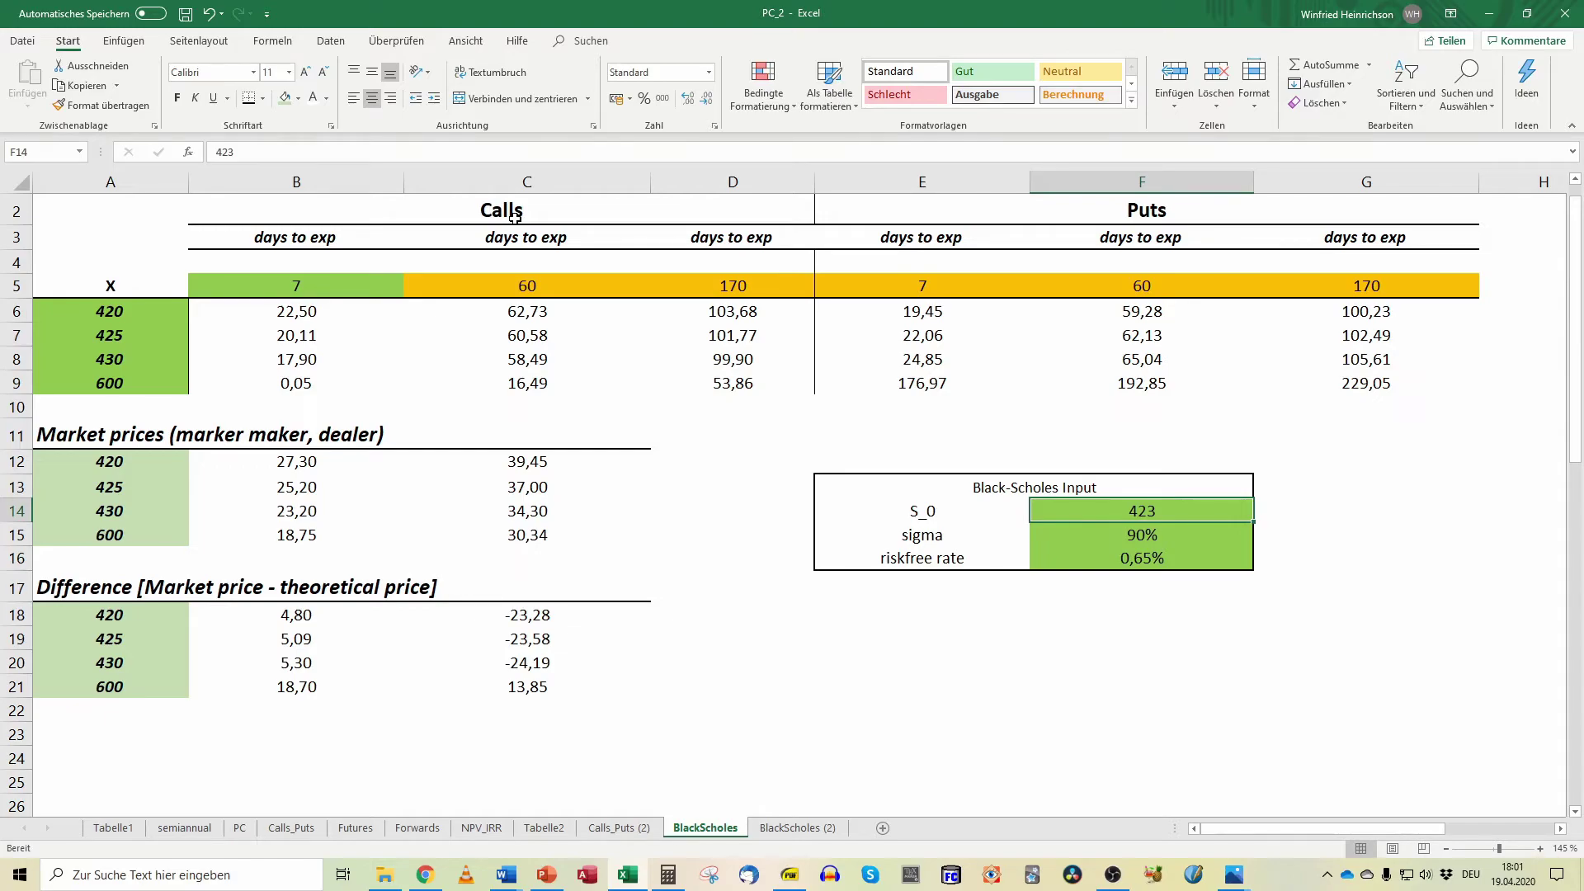
{"action": "key", "text": "Down"}
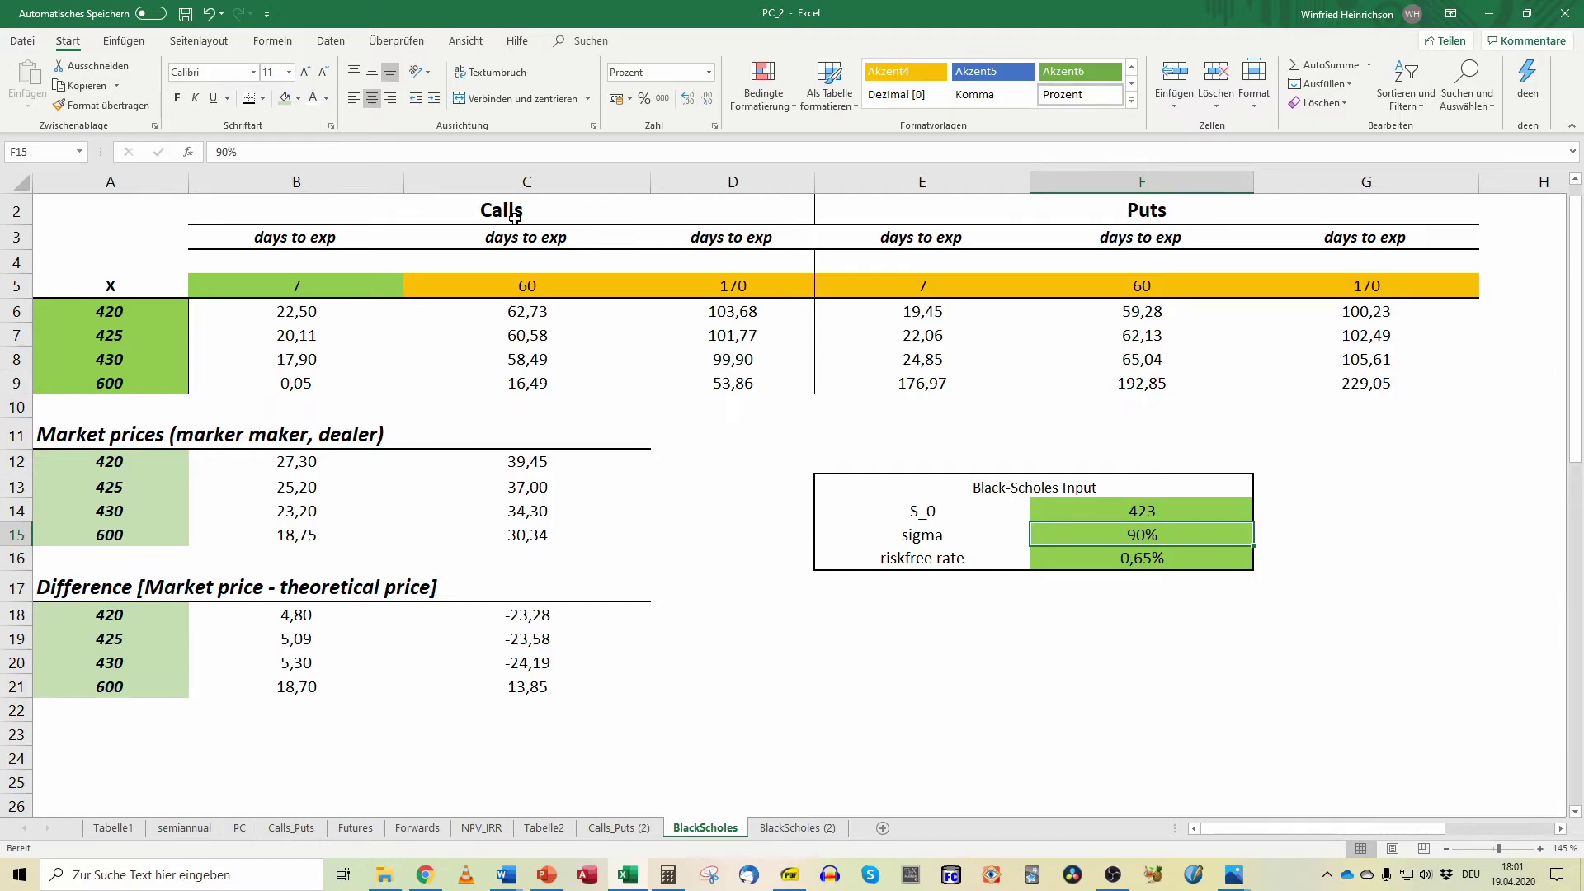
{"action": "key", "text": "Down"}
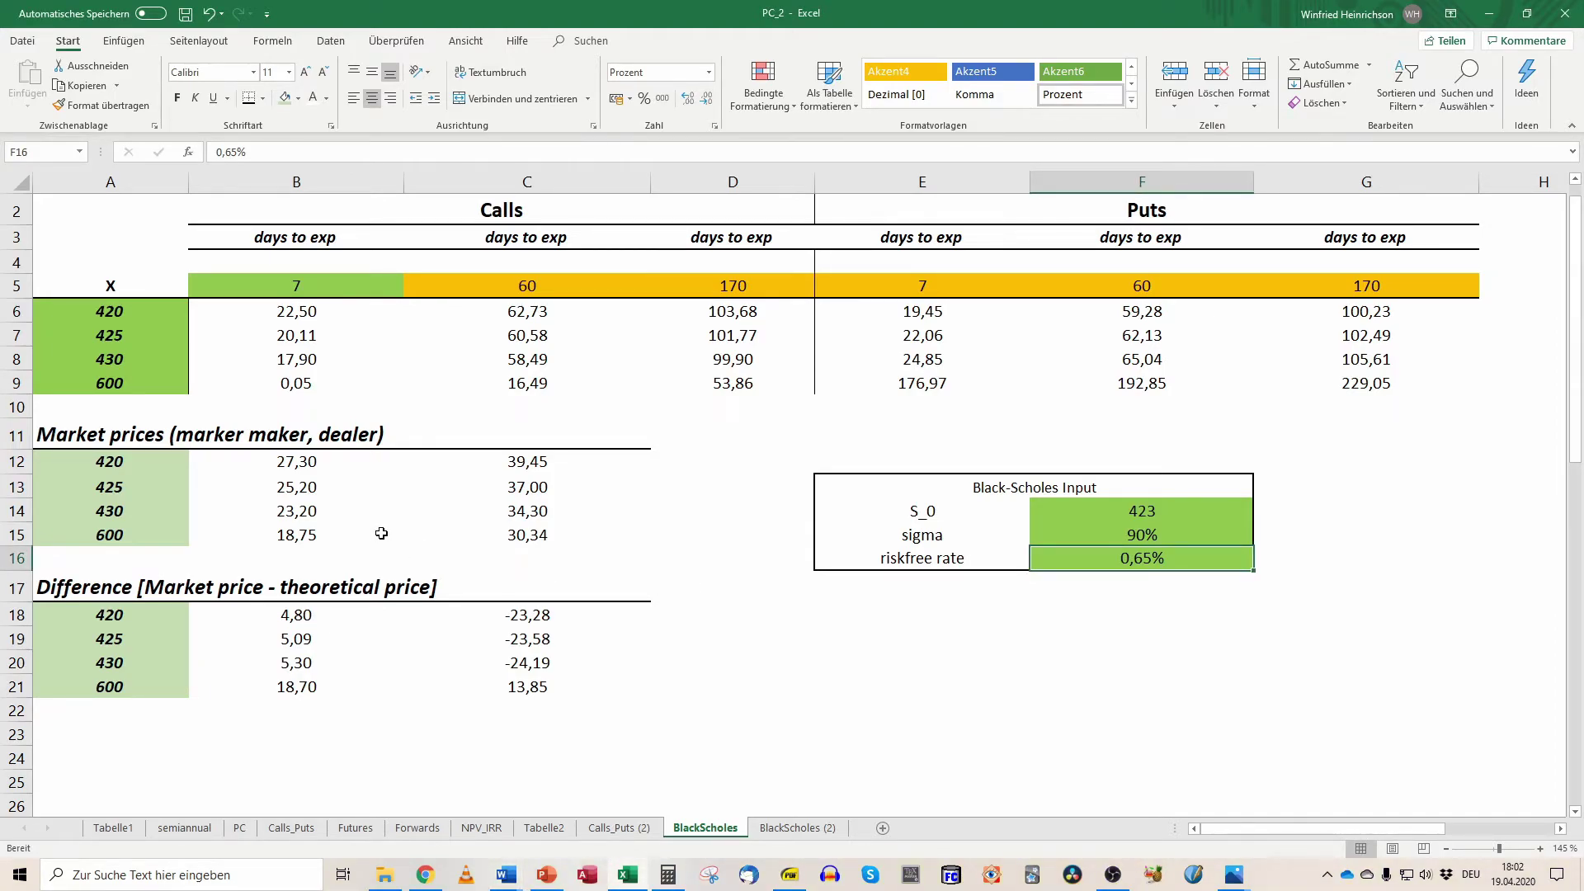
Review the Market prices table and select the 7-day call market prices in B12:B15.
{"action": "left_click", "coordinate": [170, 438]}
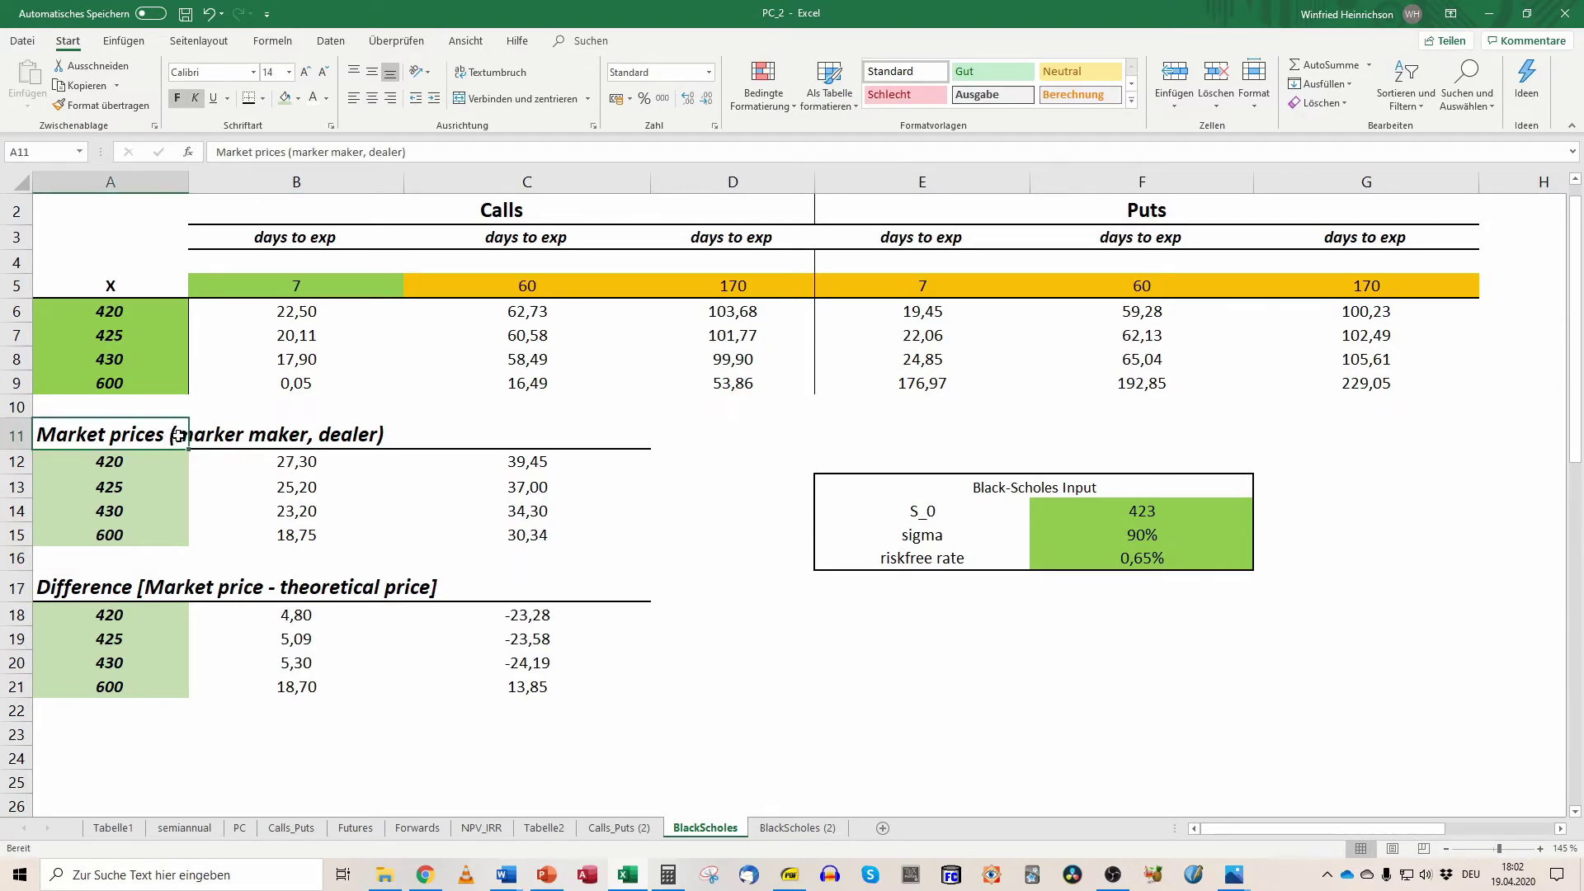
{"action": "left_click", "coordinate": [197, 437]}
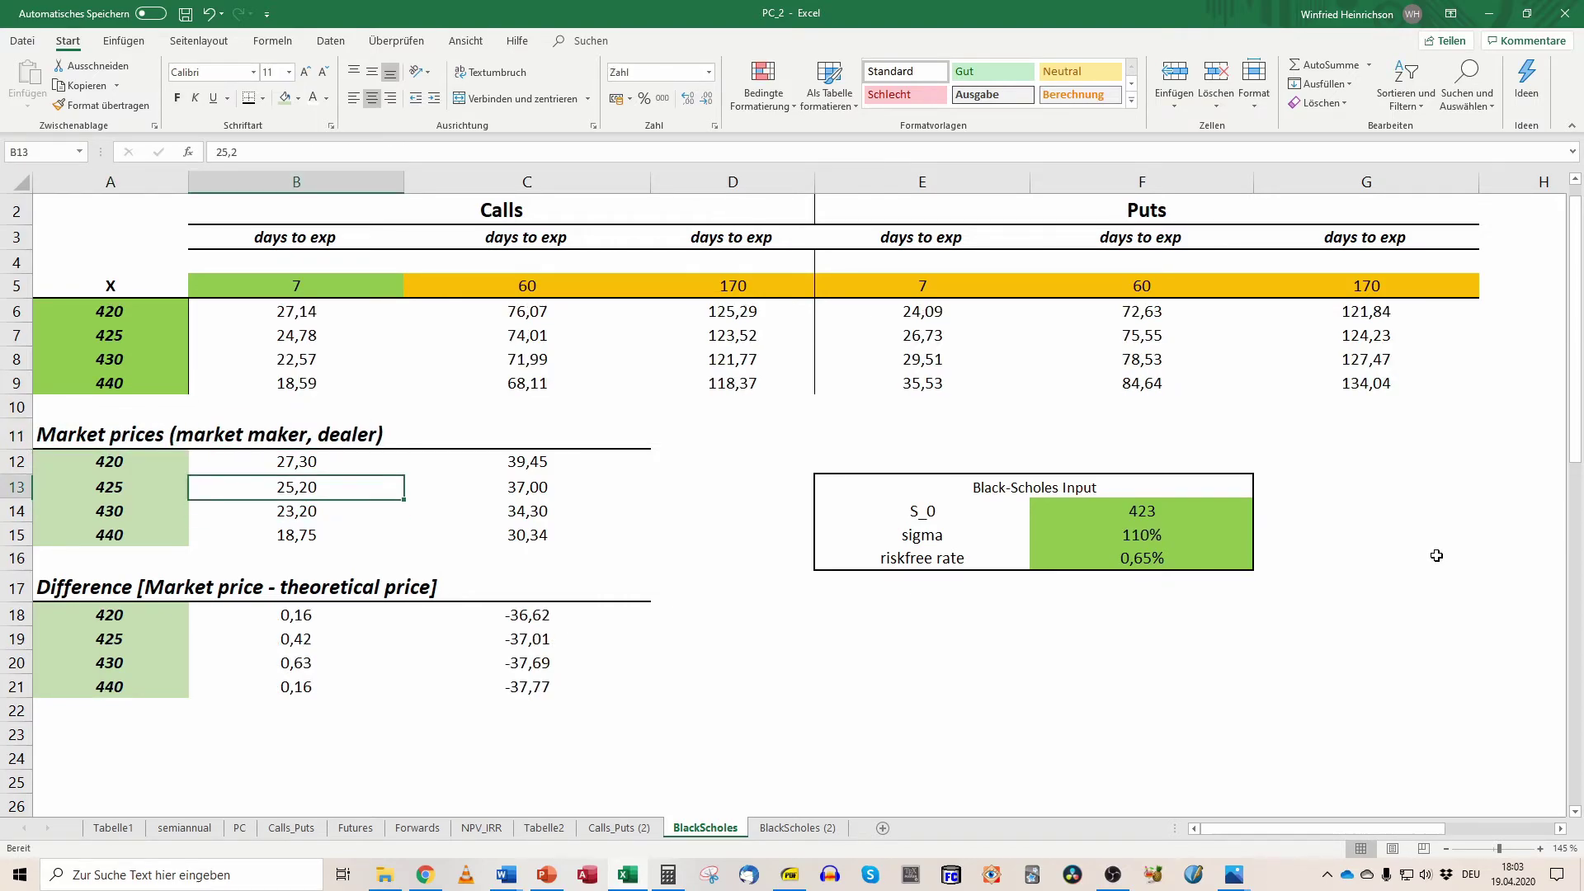
{"action": "key", "text": "Up"}
{"action": "key", "text": "shift+Down"}
{"action": "key", "text": "shift+Down"}
{"action": "key", "text": "shift+Down"}
{"action": "key", "text": "shift+Down"}
{"action": "key", "text": "shift+Up"}
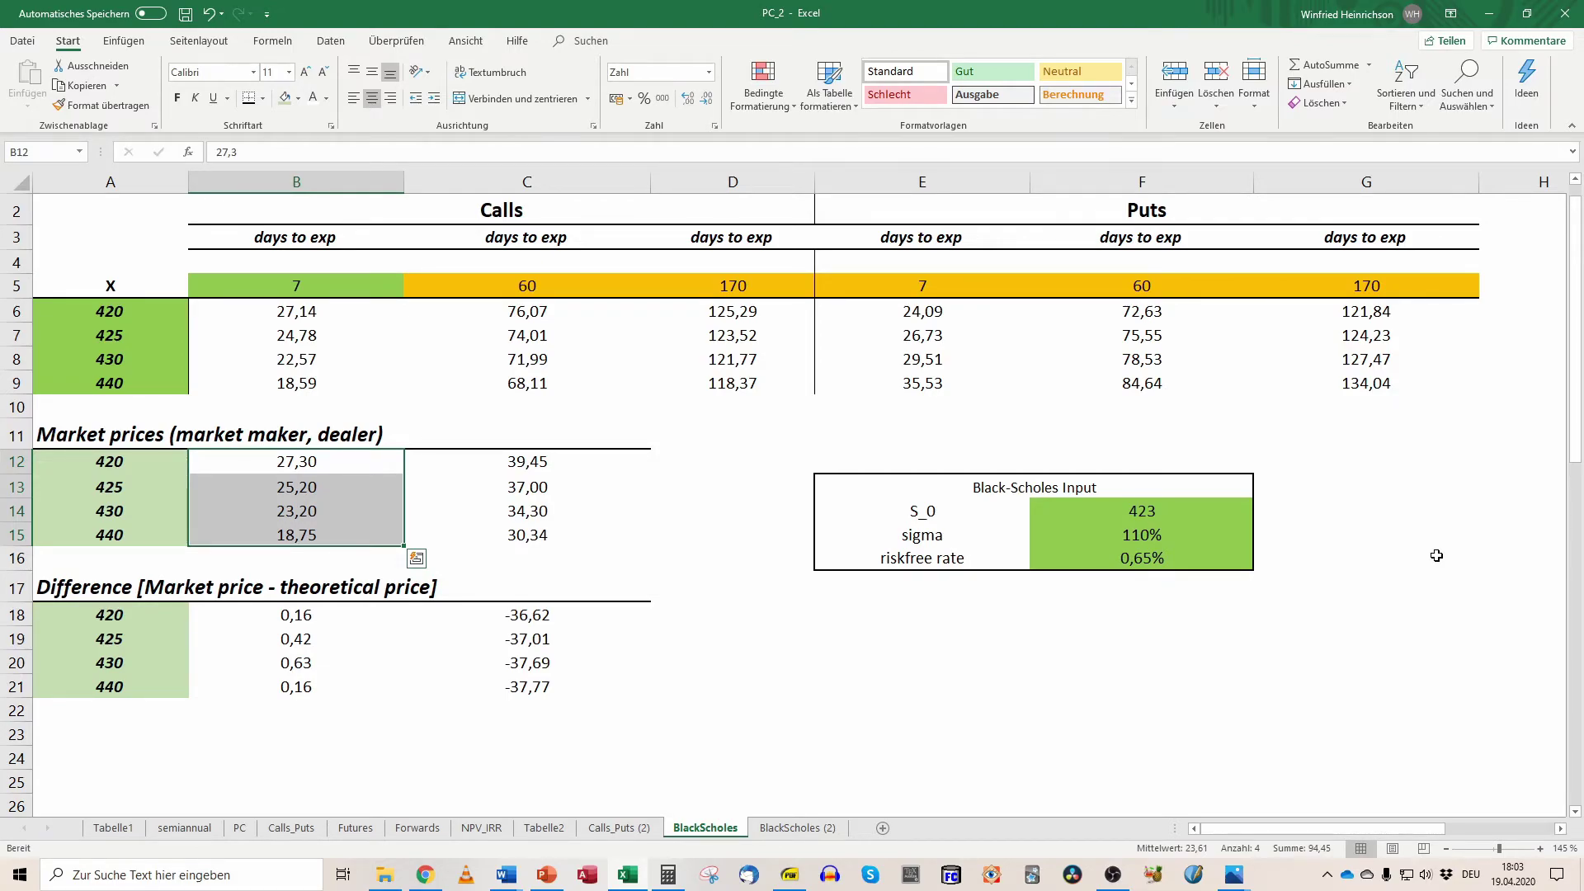
Check the sigma value in the Black-Scholes Input table.
{"action": "key", "text": "Right"}
{"action": "key", "text": "Down"}
{"action": "key", "text": "Right"}
{"action": "key", "text": "Right"}
{"action": "key", "text": "Down"}
{"action": "key", "text": "Down"}
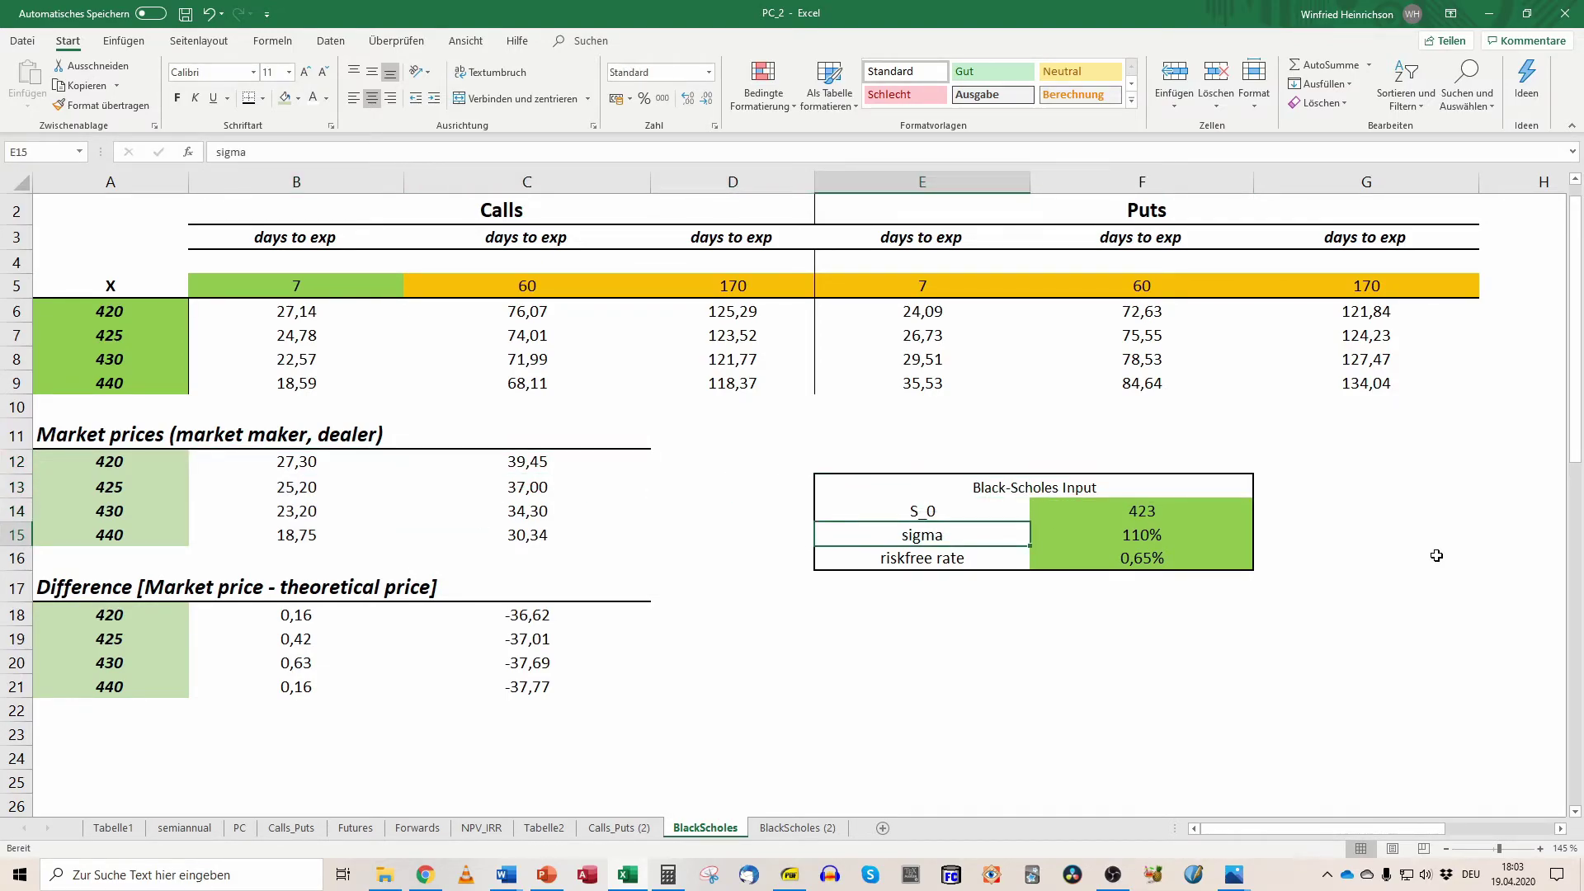
{"action": "key", "text": "Right"}
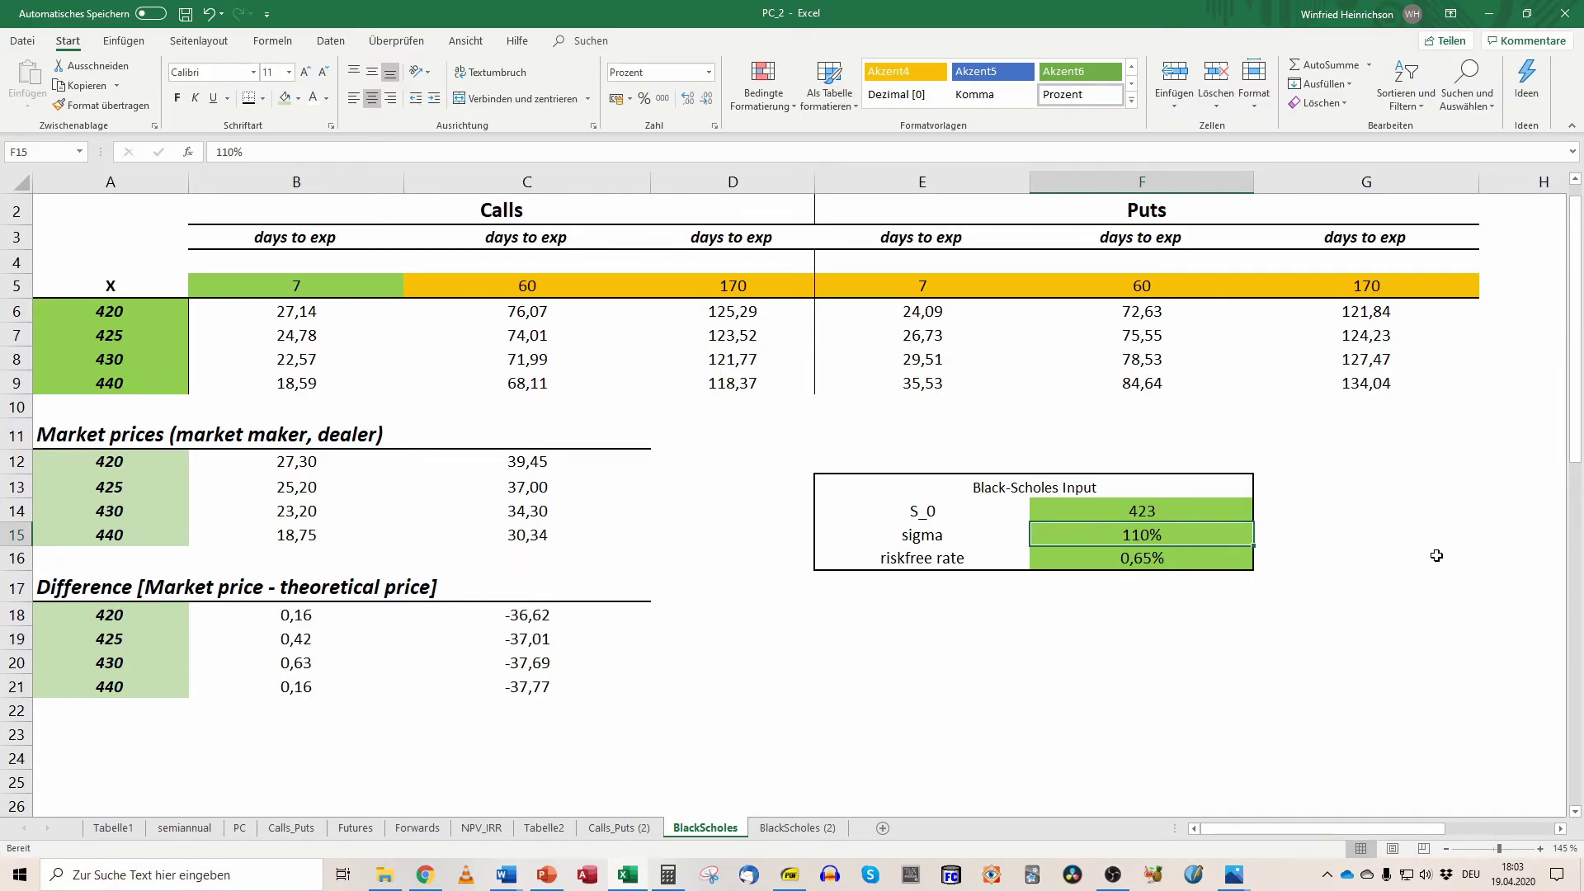
{"action": "key", "text": "Down"}
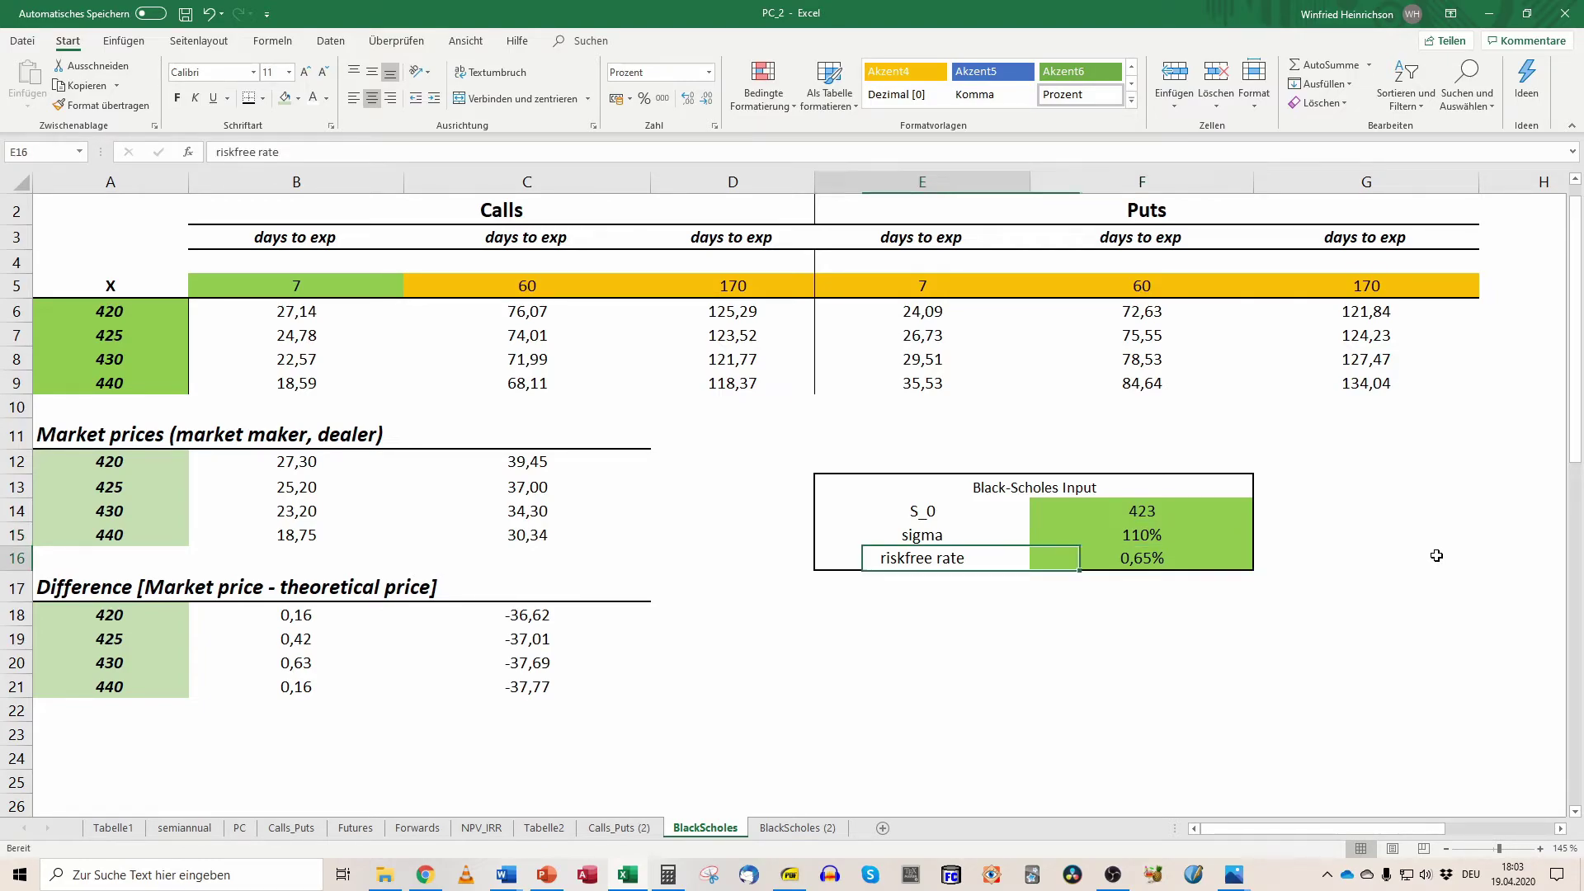
Select the 7-day call column of theoretical prices from B4 to B9 for review.
{"action": "key", "text": "Left"}
{"action": "key", "text": "Left"}
{"action": "key", "text": "Home"}
{"action": "key", "text": "Up"}
{"action": "key", "text": "Up"}
{"action": "key", "text": "Up"}
{"action": "key", "text": "Up"}
{"action": "key", "text": "Up"}
{"action": "key", "text": "Up"}
{"action": "key", "text": "Up"}
{"action": "key", "text": "Up"}
{"action": "key", "text": "Up"}
{"action": "key", "text": "Up"}
{"action": "key", "text": "Up"}
{"action": "key", "text": "Up"}
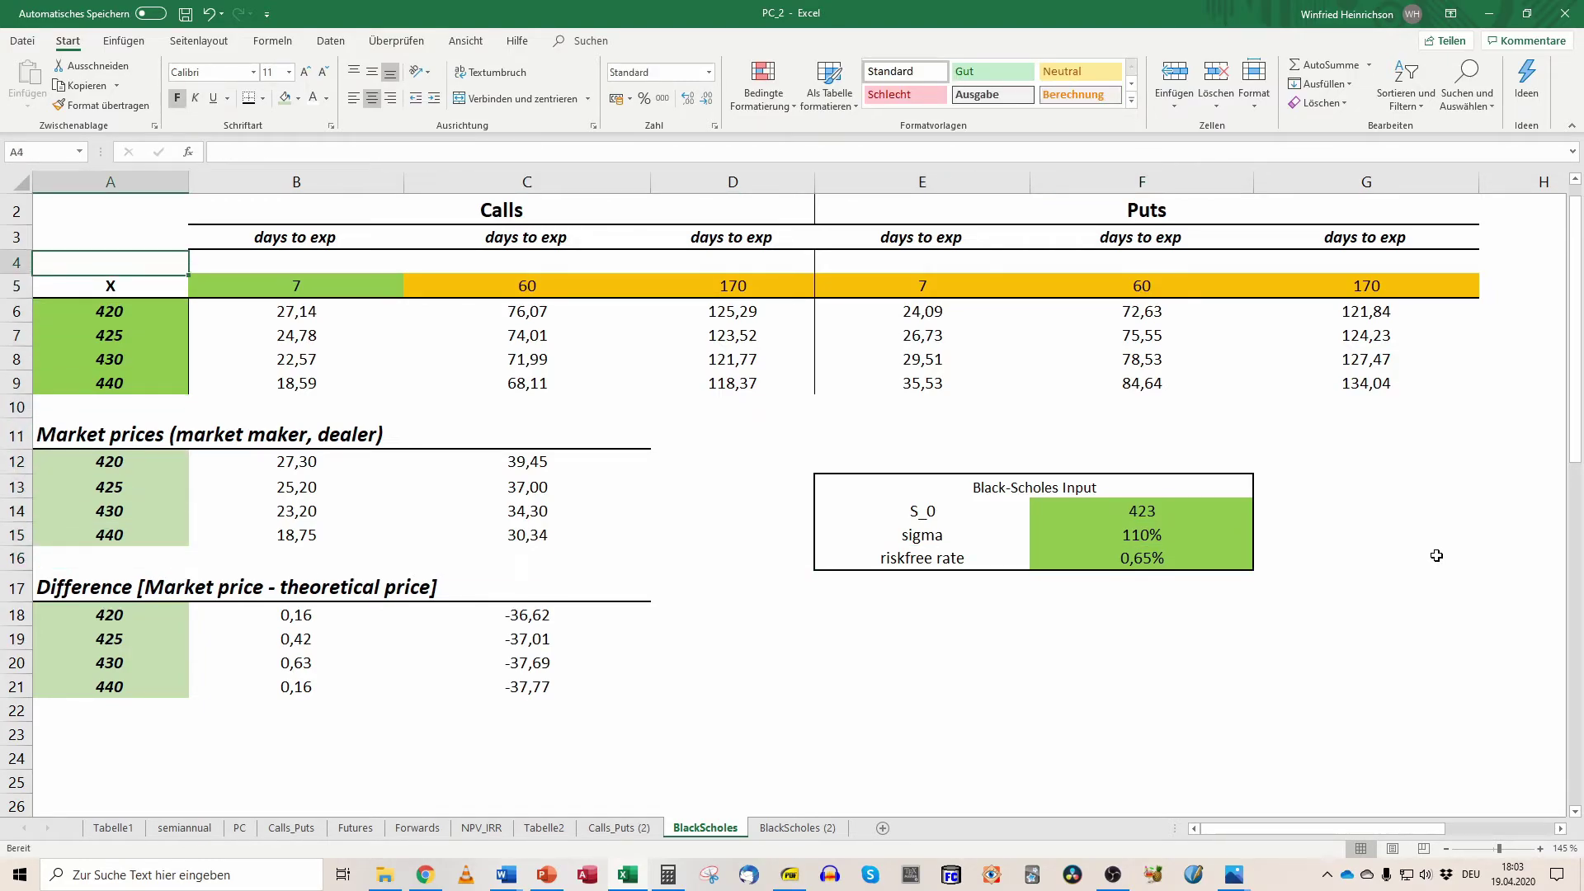
{"action": "key", "text": "Right"}
{"action": "key", "text": "shift+Down"}
{"action": "key", "text": "shift+Down"}
{"action": "key", "text": "shift+Down"}
{"action": "key", "text": "shift+Down"}
{"action": "key", "text": "shift+Down"}
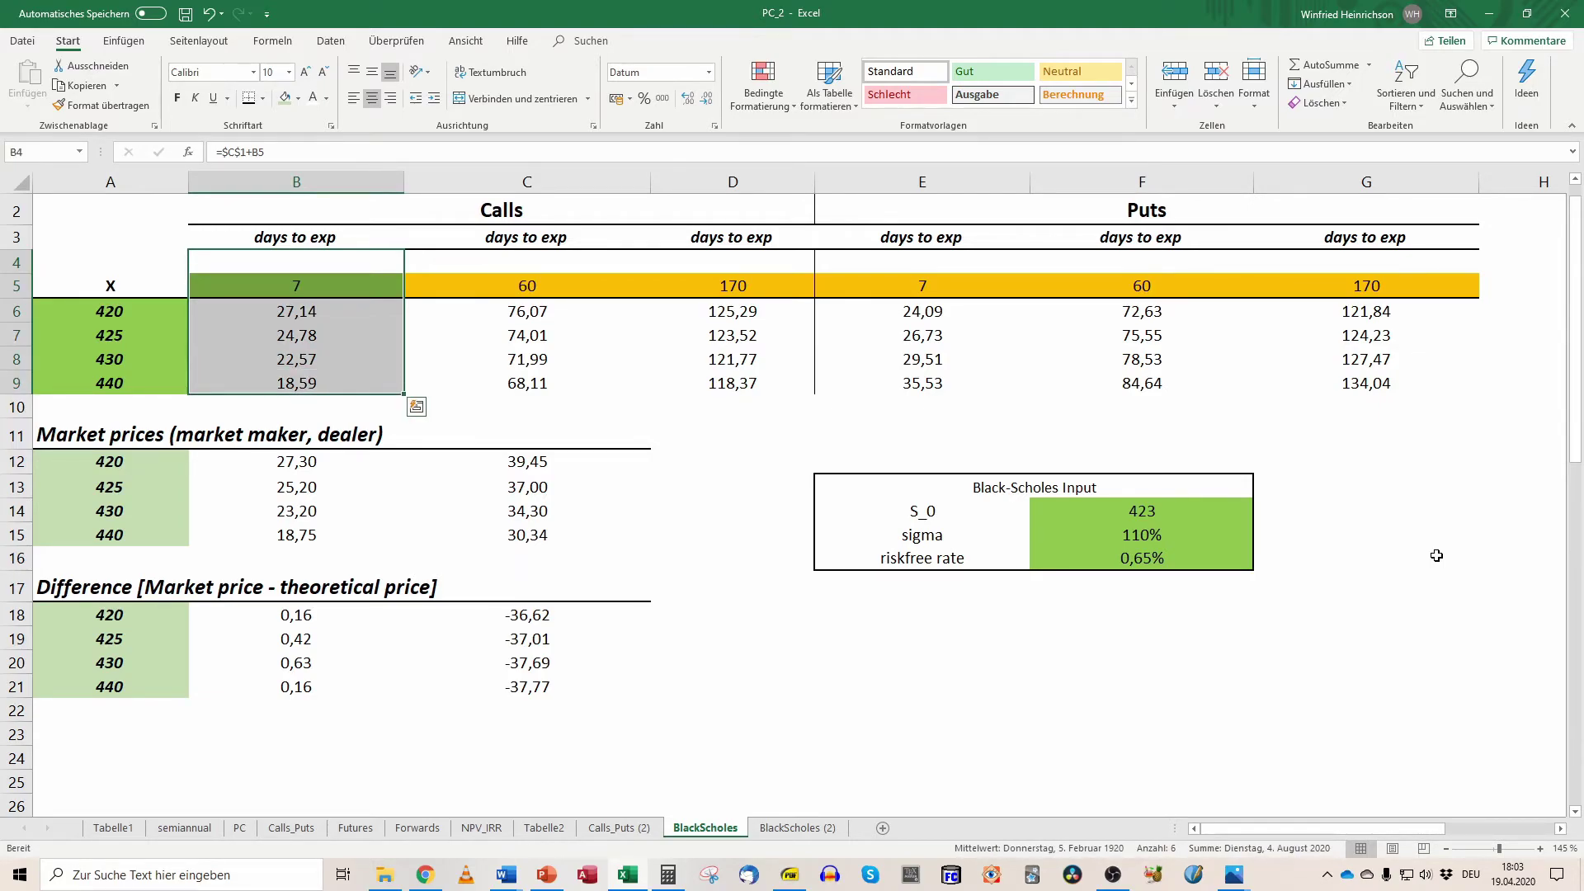
Select the 7-day differences between market and theoretical prices in B18:B21 for review.
{"action": "key", "text": "Down"}
{"action": "key", "text": "Down"}
{"action": "key", "text": "Down"}
{"action": "key", "text": "Down"}
{"action": "key", "text": "Down"}
{"action": "key", "text": "Down"}
{"action": "key", "text": "Down"}
{"action": "key", "text": "Down"}
{"action": "key", "text": "Down"}
{"action": "key", "text": "Down"}
{"action": "key", "text": "Down"}
{"action": "key", "text": "Down"}
{"action": "key", "text": "Down"}
{"action": "key", "text": "Down"}
{"action": "key", "text": "Down"}
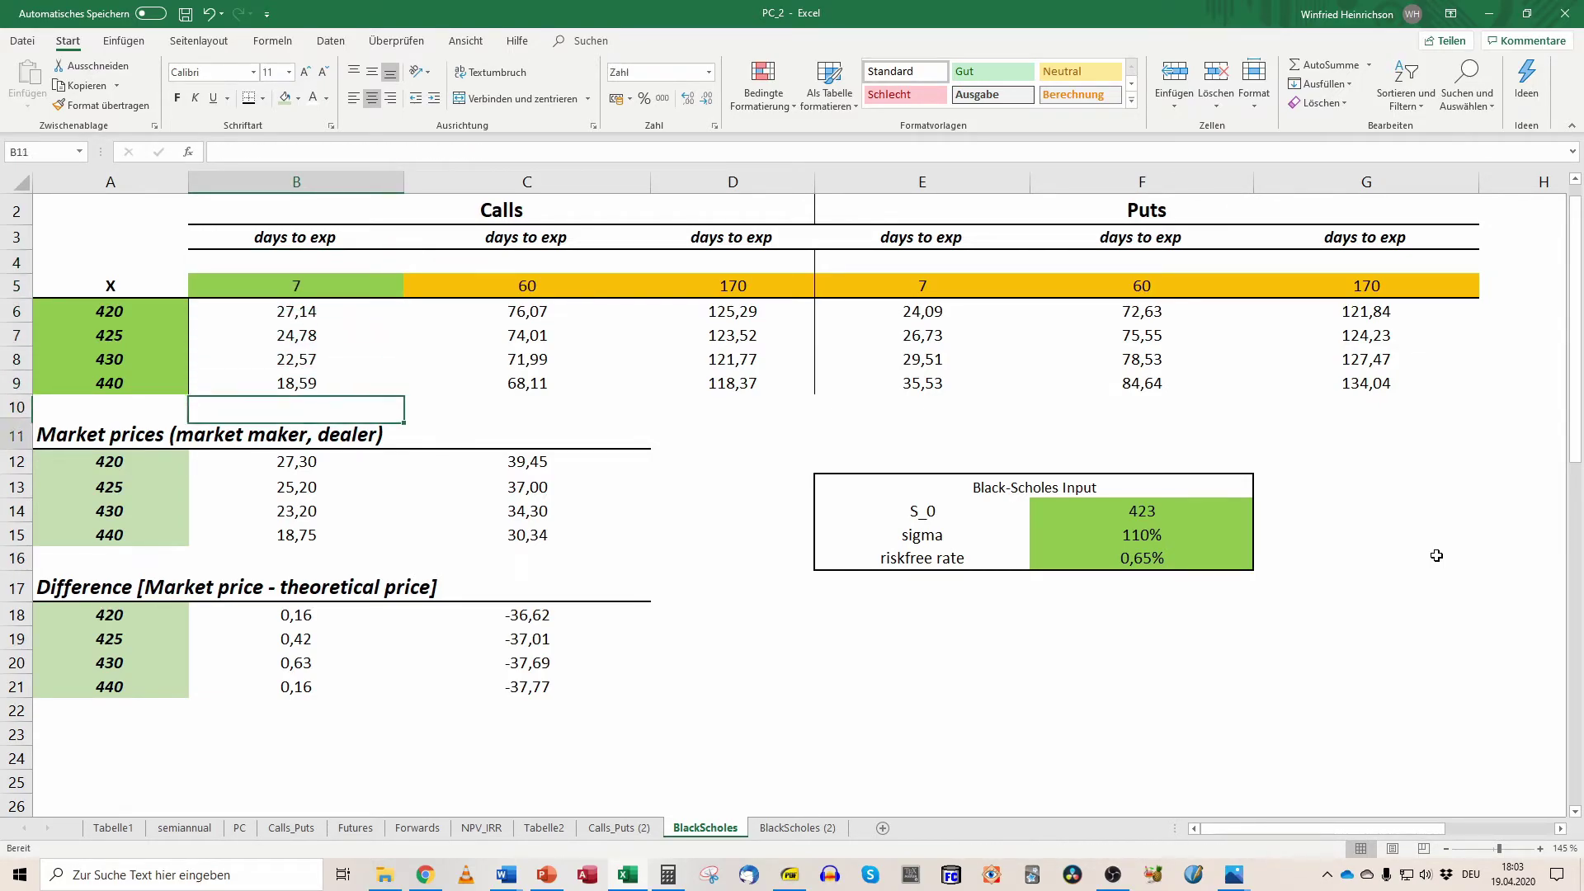
{"action": "key", "text": "Up"}
{"action": "key", "text": "shift+Down"}
{"action": "key", "text": "shift+Down"}
{"action": "key", "text": "shift+Down"}
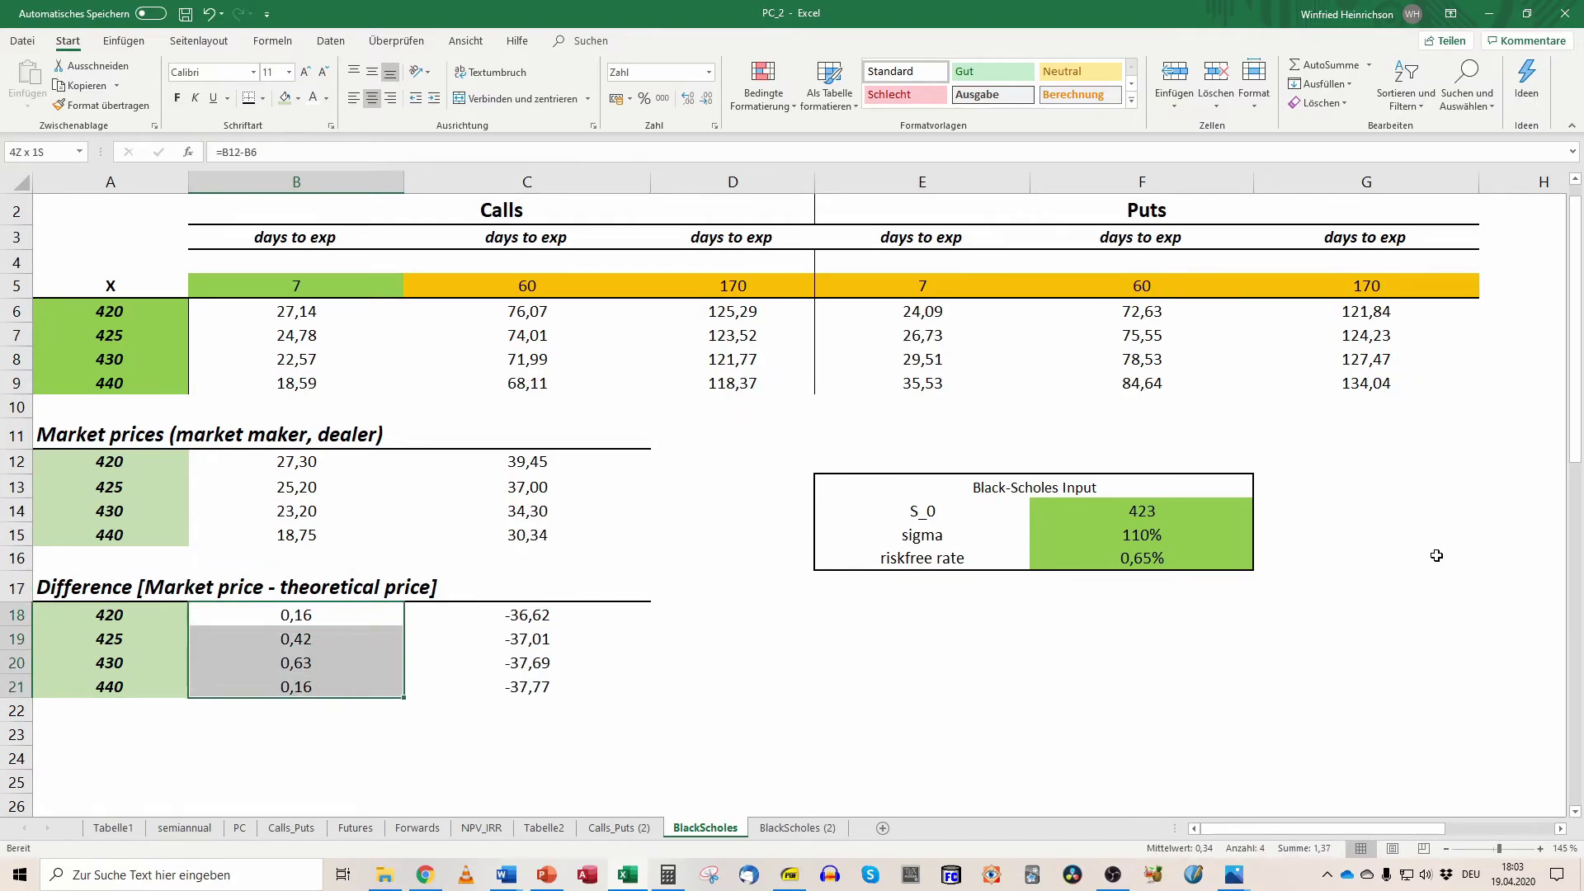
{"action": "key", "text": "ctrl+z"}
{"action": "key", "text": "Left"}
{"action": "key", "text": "Left"}
{"action": "key", "text": "Left"}
{"action": "key", "text": "Left"}
{"action": "key", "text": "Up"}
{"action": "key", "text": "Up"}
{"action": "key", "text": "Up"}
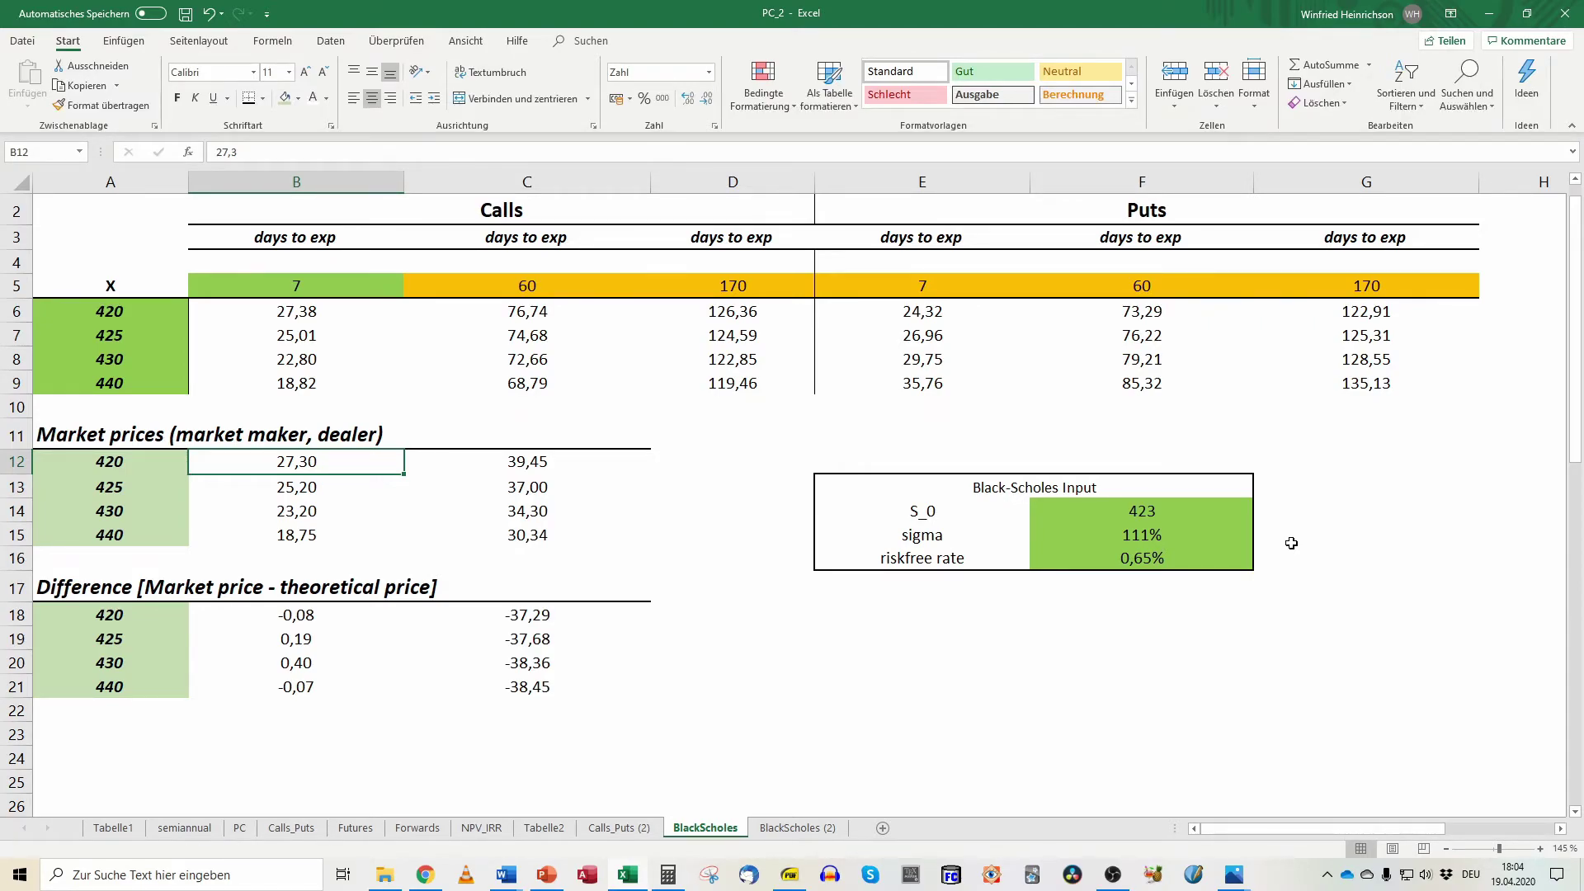
Set sigma in the Black-Scholes Input table (cell F15) to 60%.
{"action": "key", "text": "Right"}
{"action": "key", "text": "Right"}
{"action": "key", "text": "Right"}
{"action": "key", "text": "Down"}
{"action": "key", "text": "Down"}
{"action": "key", "text": "Down"}
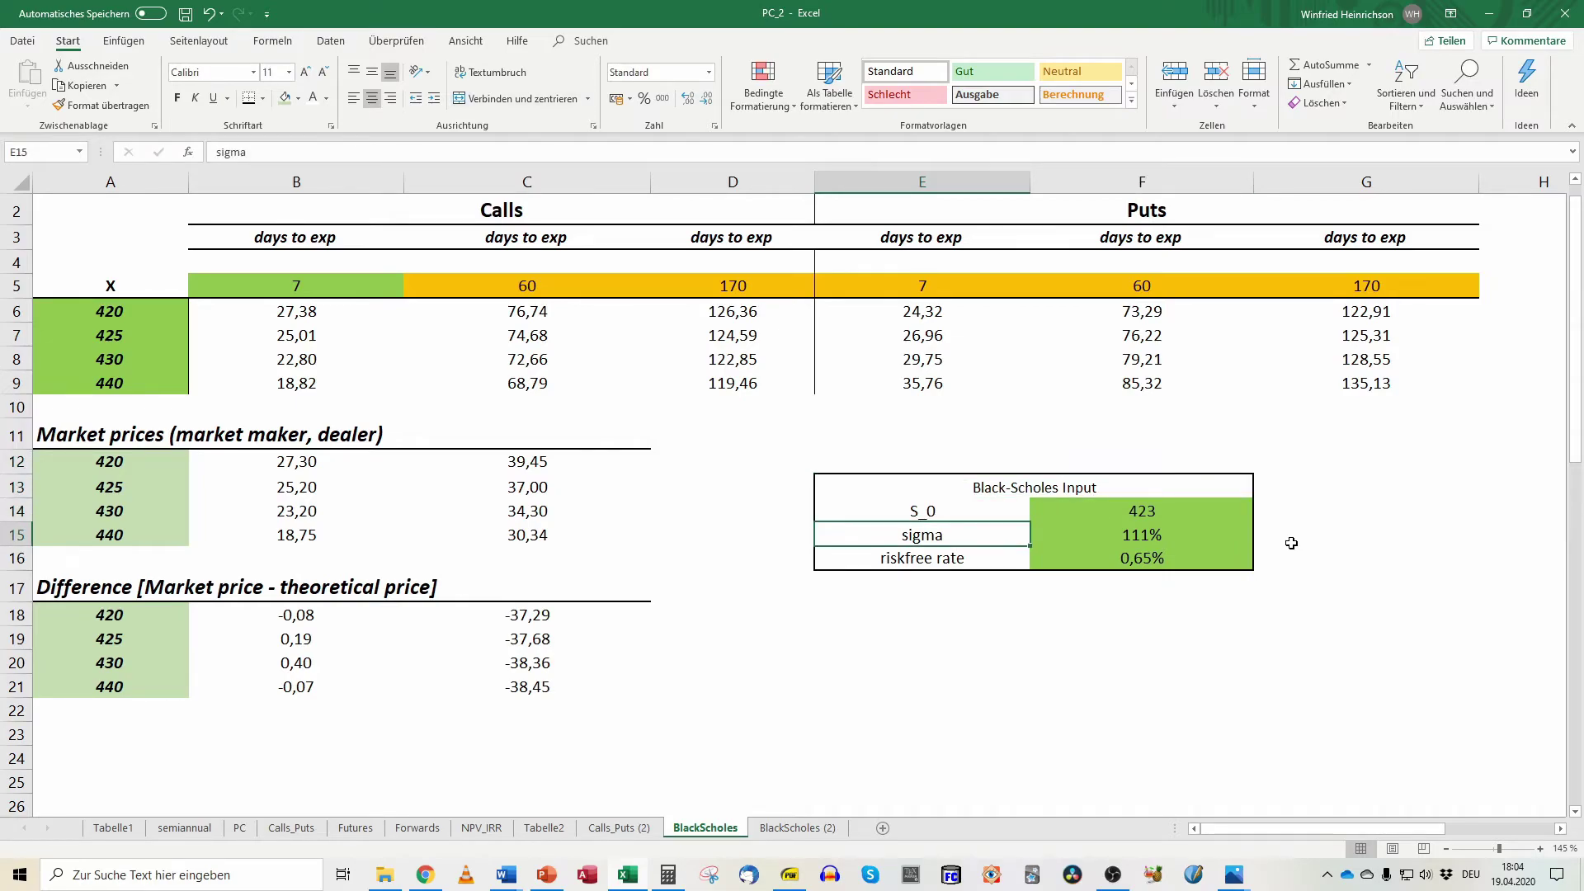
{"action": "key", "text": "Right"}
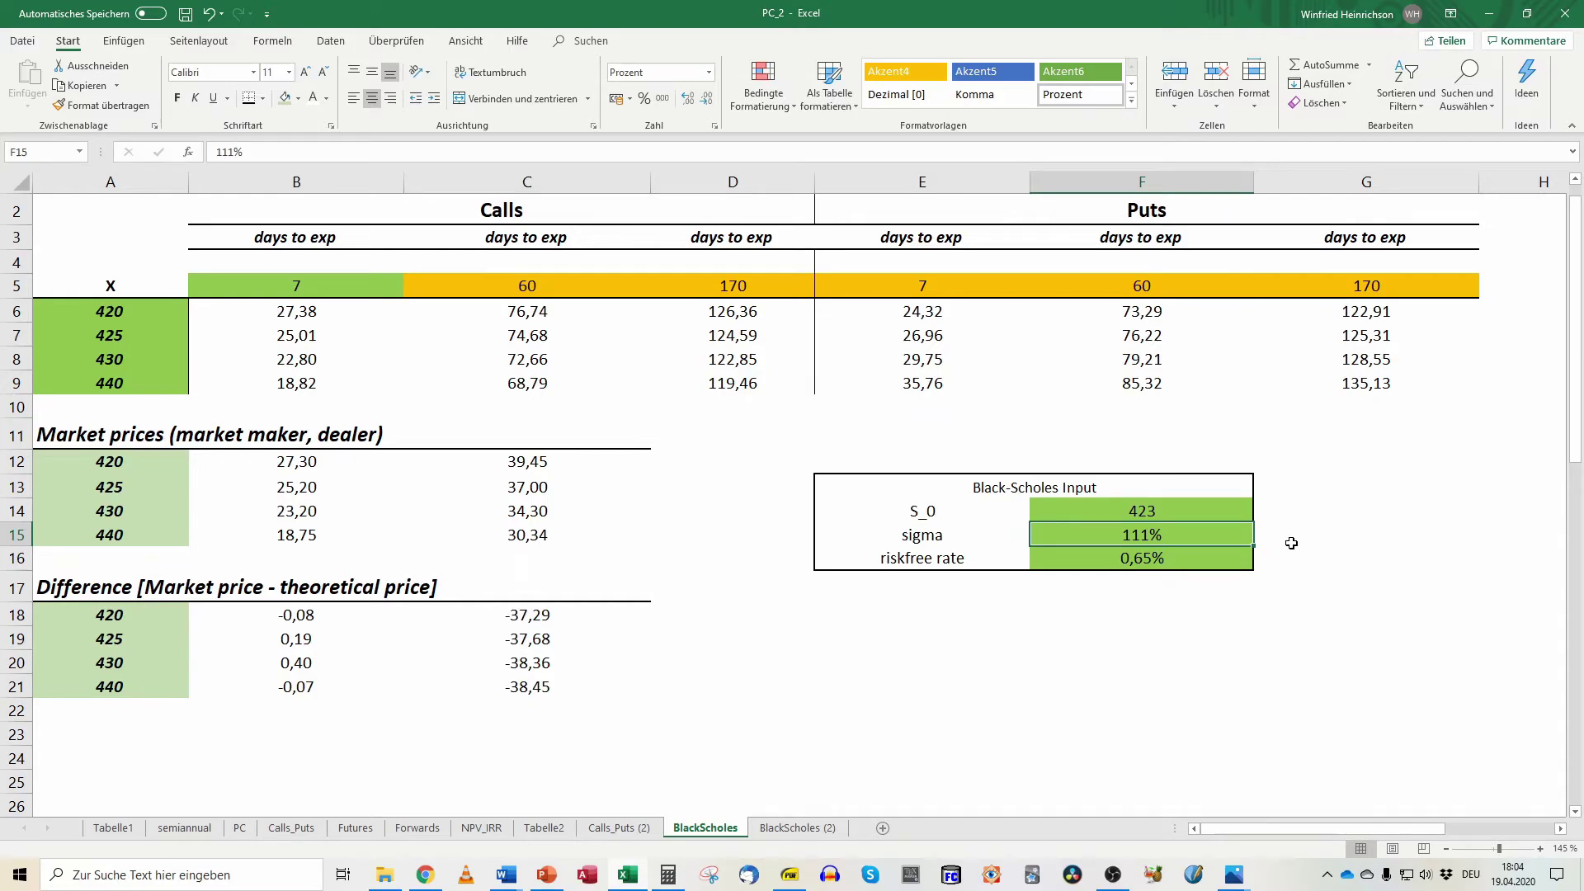
{"action": "type", "text": "60"}
{"action": "key", "text": "Return"}
Review the recalculated 7-day theoretical call prices by selecting B6:B9.
{"action": "key", "text": "Left"}
{"action": "key", "text": "Left"}
{"action": "key", "text": "Left"}
{"action": "key", "text": "Left"}
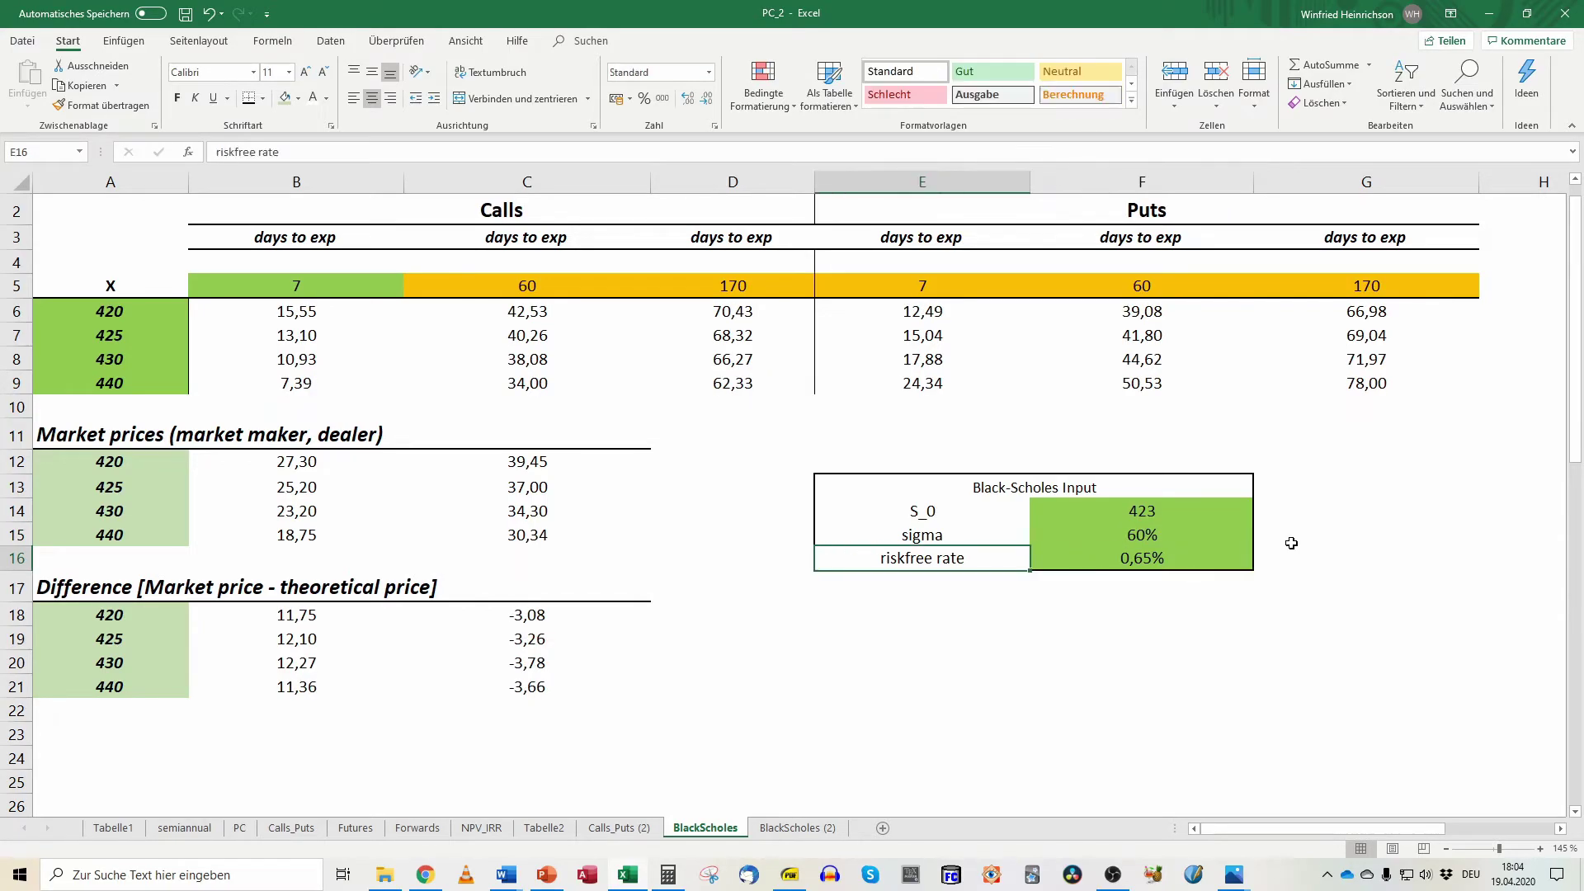
{"action": "key", "text": "Up"}
{"action": "key", "text": "Up"}
{"action": "key", "text": "Up"}
{"action": "key", "text": "Up"}
{"action": "key", "text": "Up"}
{"action": "key", "text": "Up"}
{"action": "key", "text": "Up"}
{"action": "key", "text": "Up"}
{"action": "key", "text": "Up"}
{"action": "key", "text": "Up"}
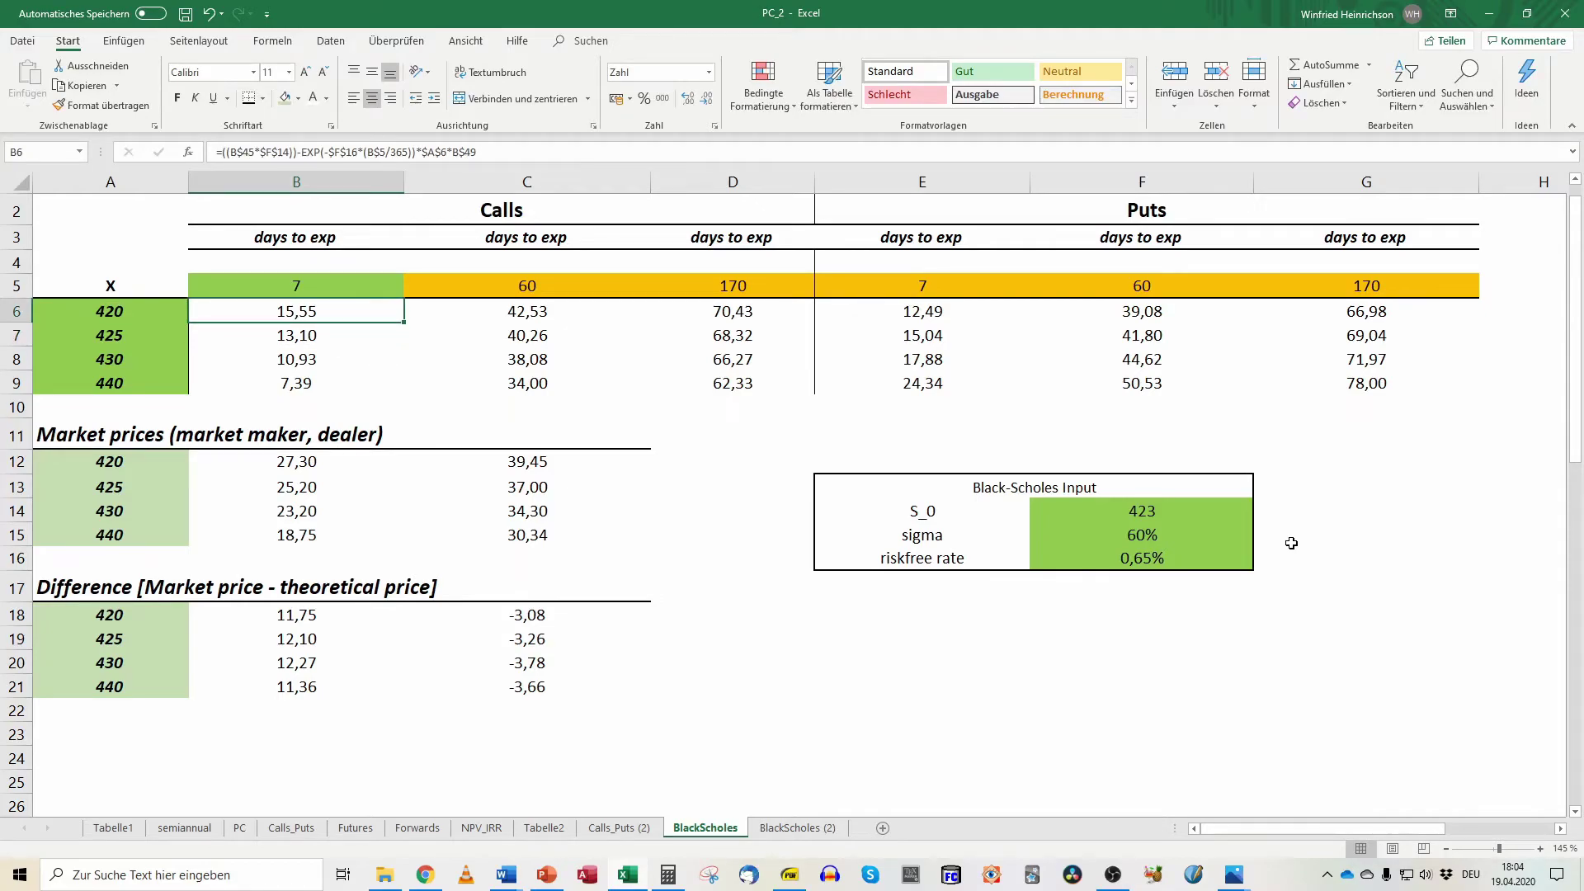
{"action": "key", "text": "shift+Down"}
{"action": "key", "text": "shift+Down"}
{"action": "key", "text": "shift+Down"}
{"action": "key", "text": "shift+Down"}
{"action": "key", "text": "shift+Up"}
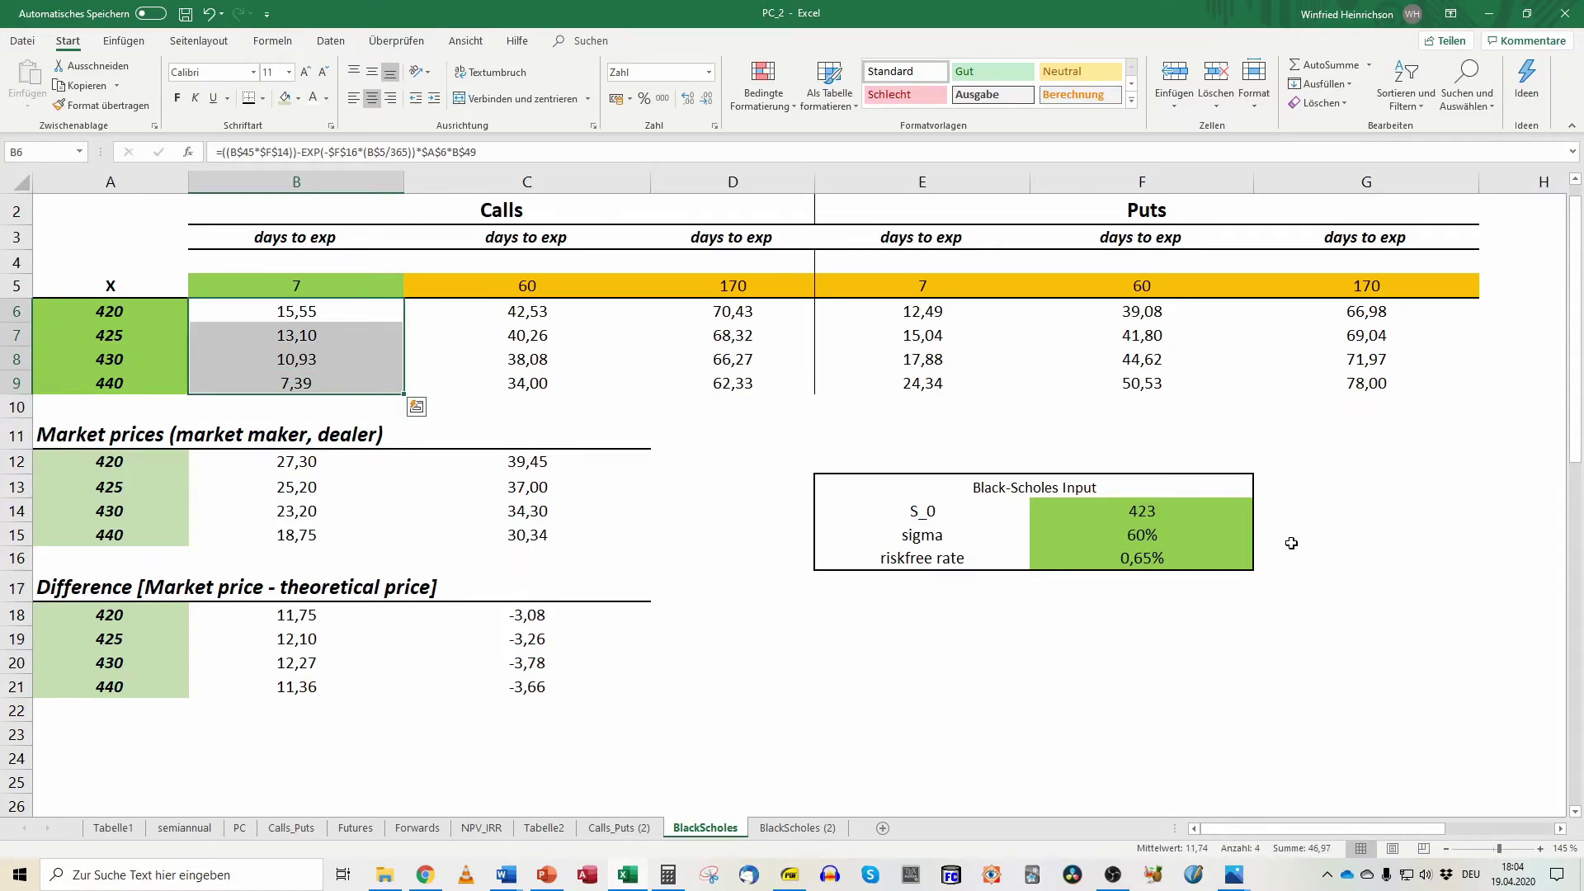
{"action": "key", "text": "shift+Up"}
Select the 7-day market prices in B12:B15 to compare them with the theoretical prices.
{"action": "key", "text": "Down"}
{"action": "key", "text": "Down"}
{"action": "key", "text": "Down"}
{"action": "key", "text": "Down"}
{"action": "key", "text": "Down"}
{"action": "key", "text": "Down"}
{"action": "key", "text": "Down"}
{"action": "key", "text": "Up"}
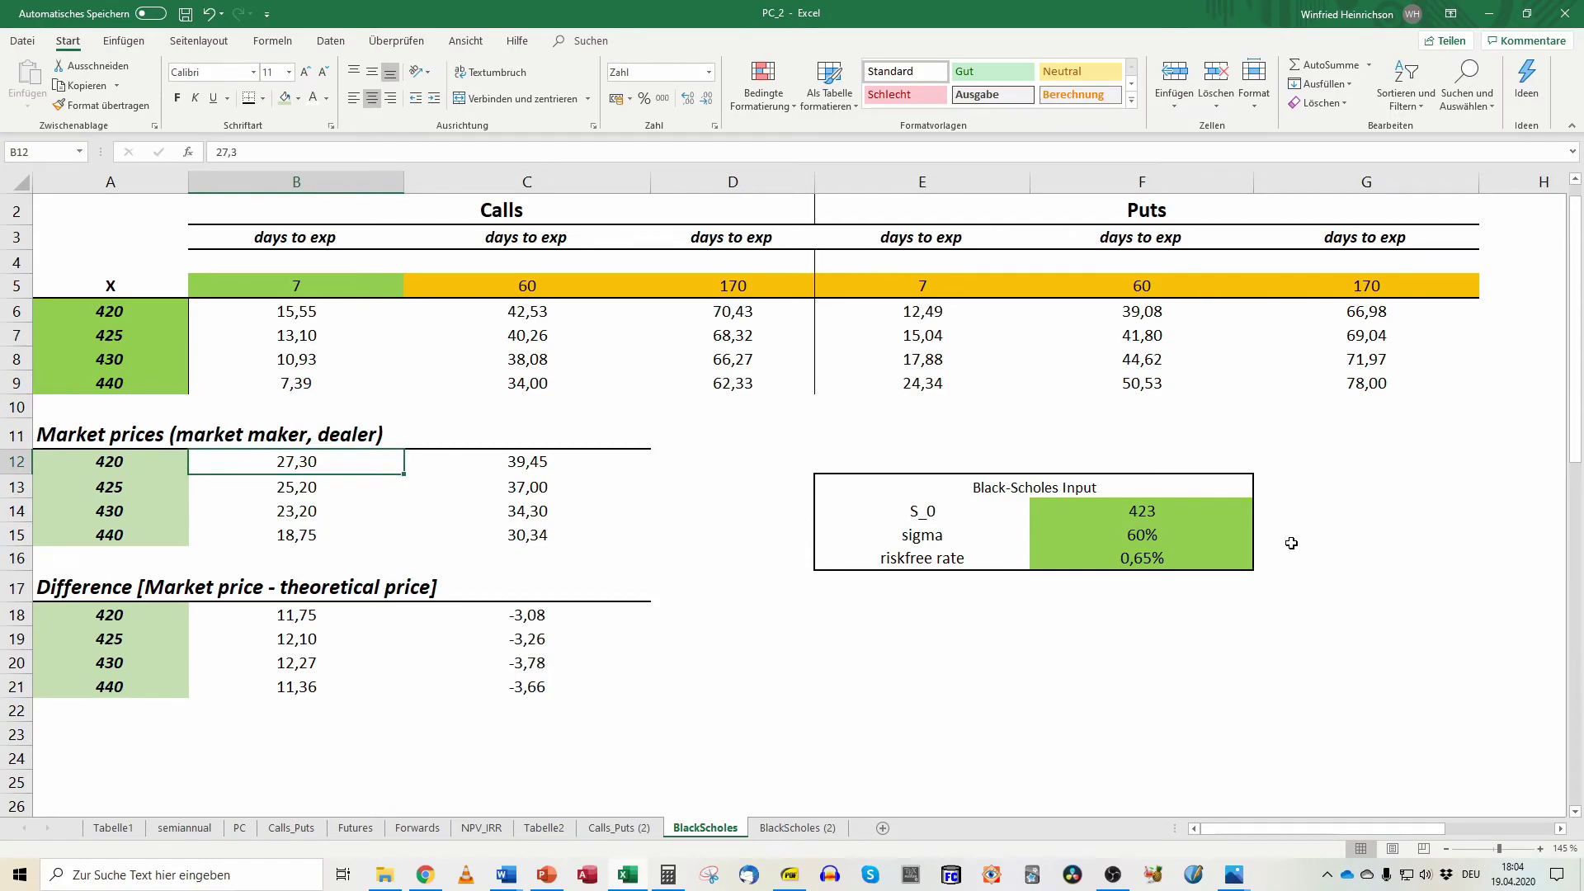
{"action": "key", "text": "shift+Down"}
{"action": "key", "text": "shift+Down"}
{"action": "key", "text": "shift+Down"}
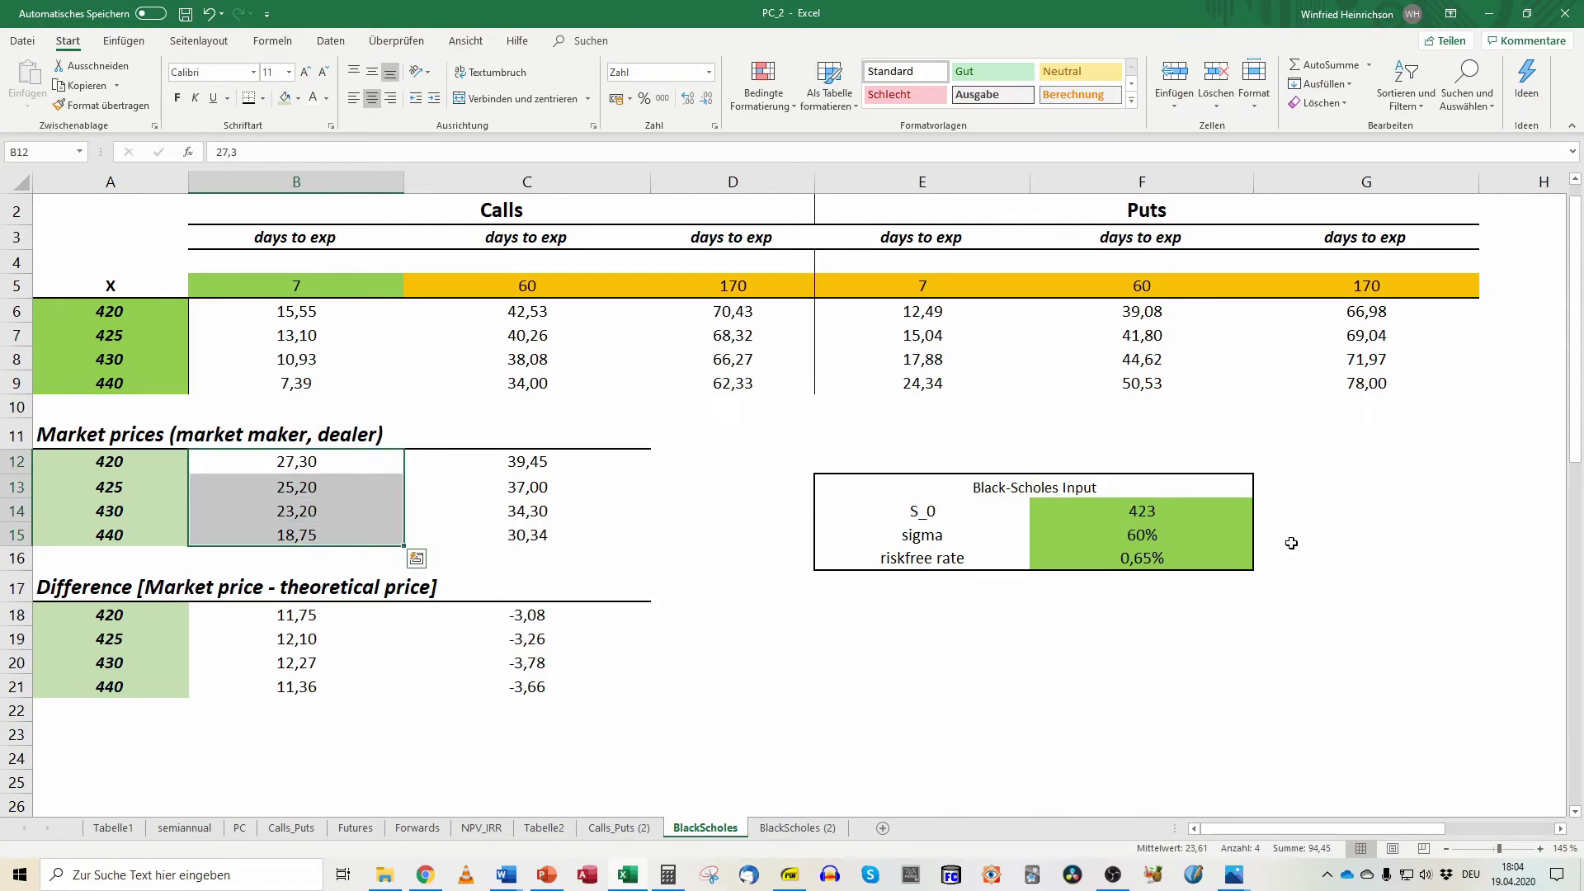
Select the recalculated 7-day price differences in B18:B21 for review.
{"action": "key", "text": "Down"}
{"action": "key", "text": "Down"}
{"action": "key", "text": "Down"}
{"action": "key", "text": "Down"}
{"action": "key", "text": "Down"}
{"action": "key", "text": "Down"}
{"action": "key", "text": "Down"}
{"action": "key", "text": "Up"}
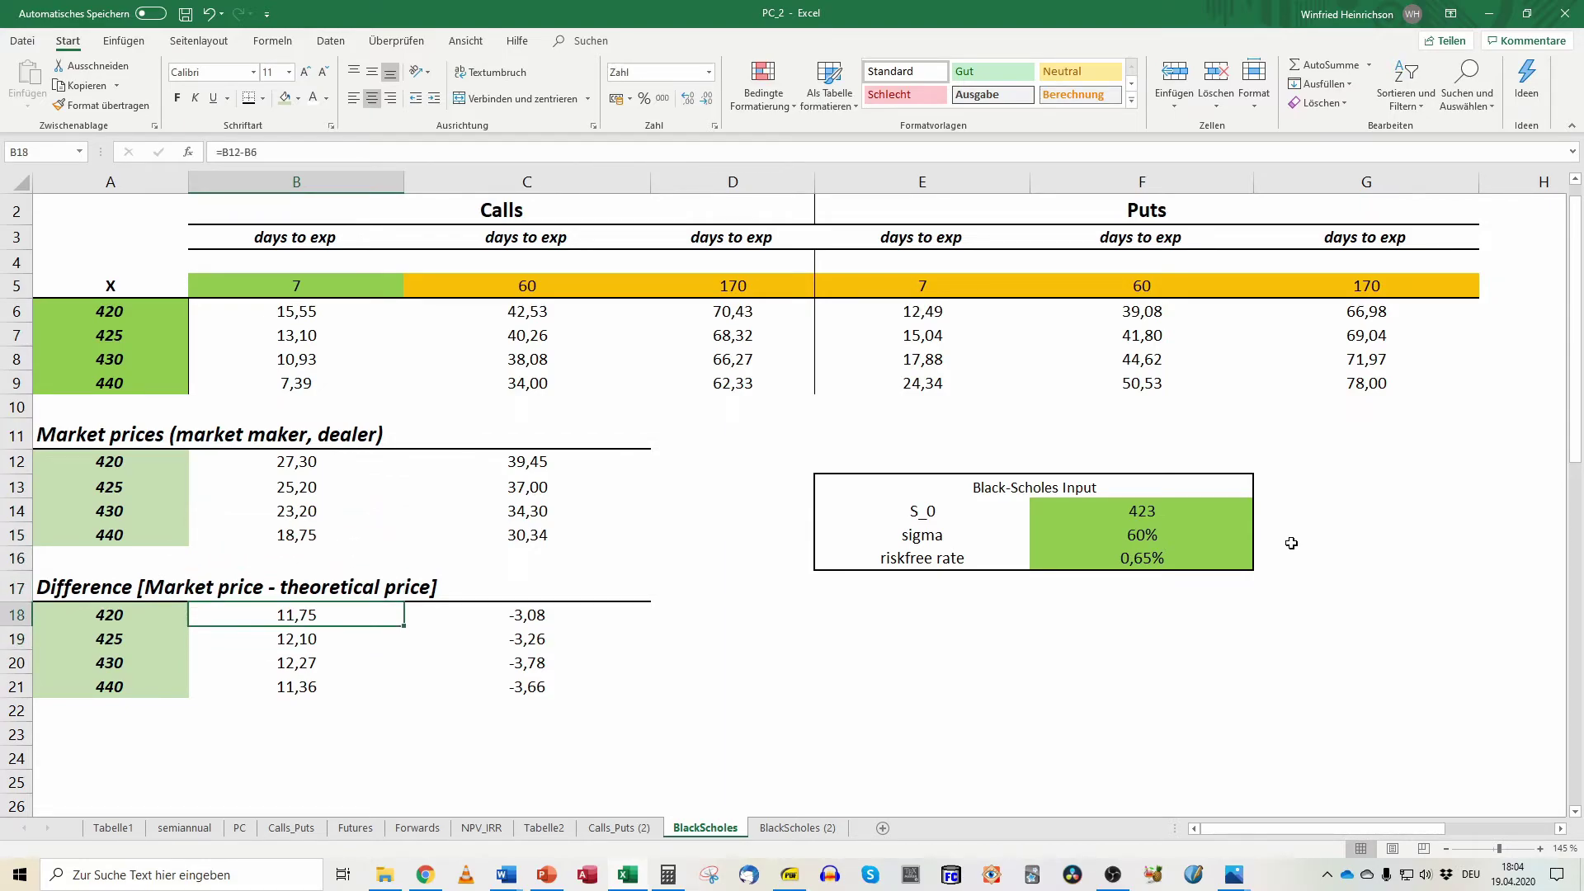
{"action": "key", "text": "shift+Down"}
{"action": "key", "text": "shift+Down"}
{"action": "key", "text": "shift+Down"}
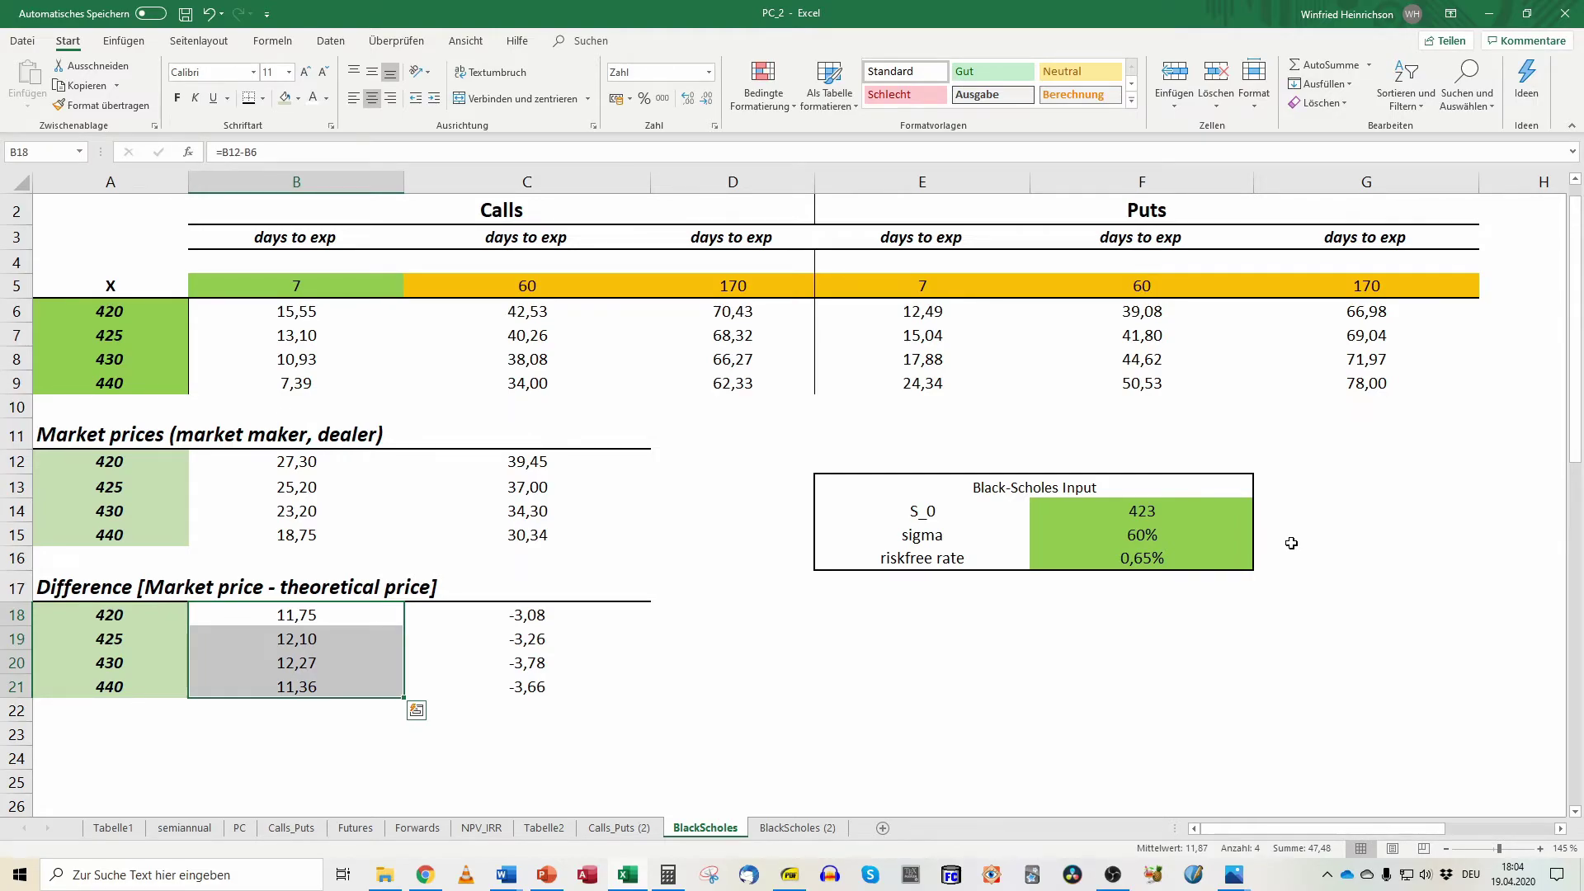
Set sigma in the Black-Scholes Input table (cell F15) to 110%.
{"action": "key", "text": "Up"}
{"action": "key", "text": "Up"}
{"action": "key", "text": "Up"}
{"action": "key", "text": "Up"}
{"action": "key", "text": "Right"}
{"action": "key", "text": "Right"}
{"action": "key", "text": "Right"}
{"action": "key", "text": "Down"}
{"action": "key", "text": "Right"}
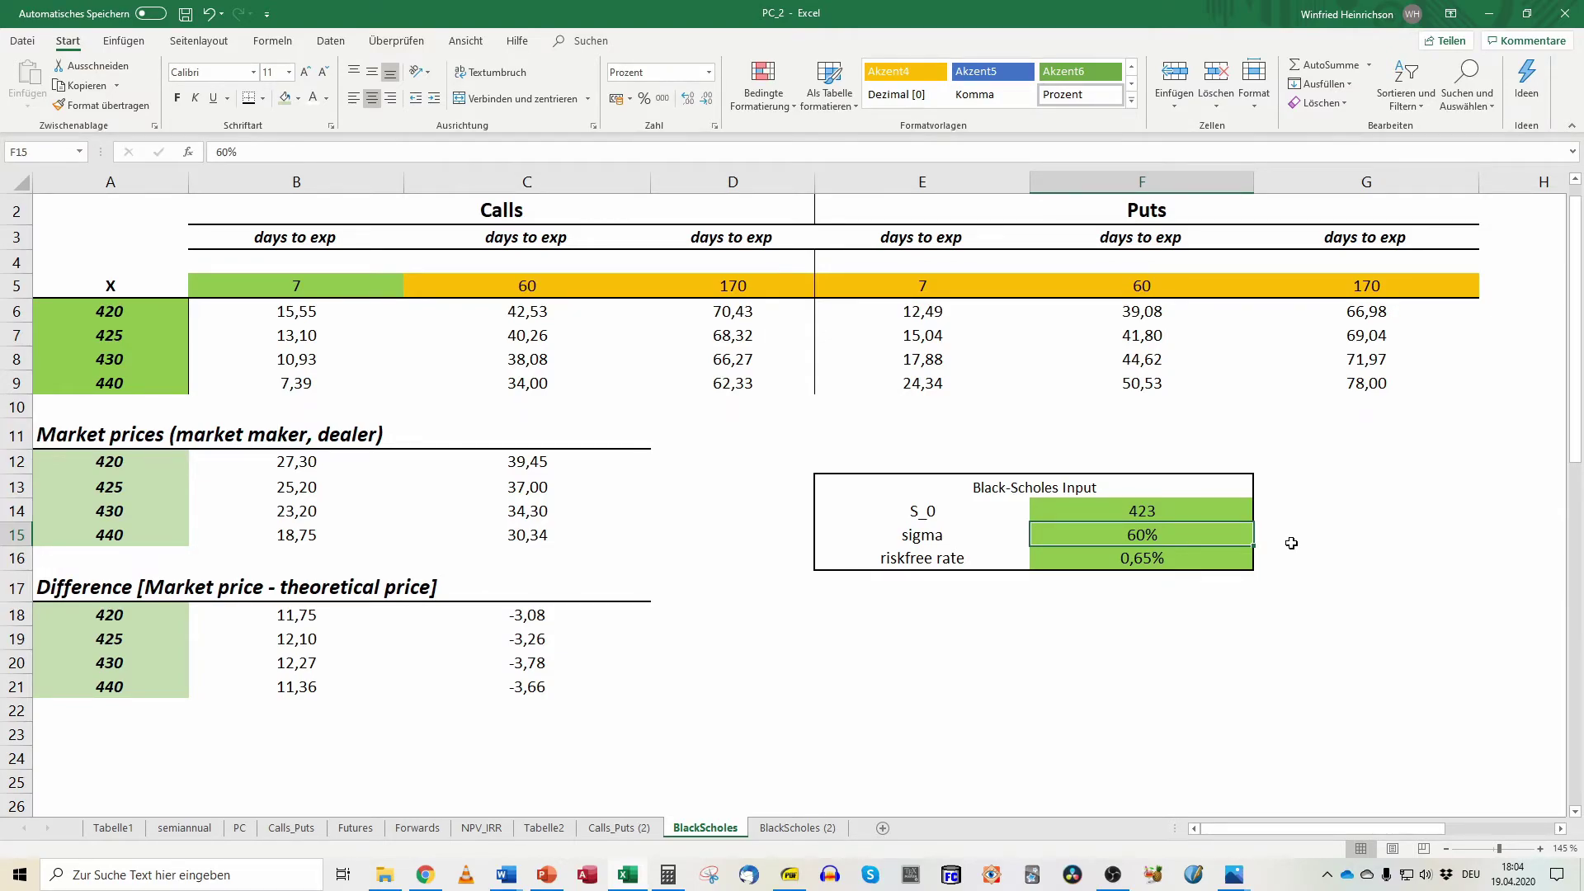
{"action": "type", "text": "110"}
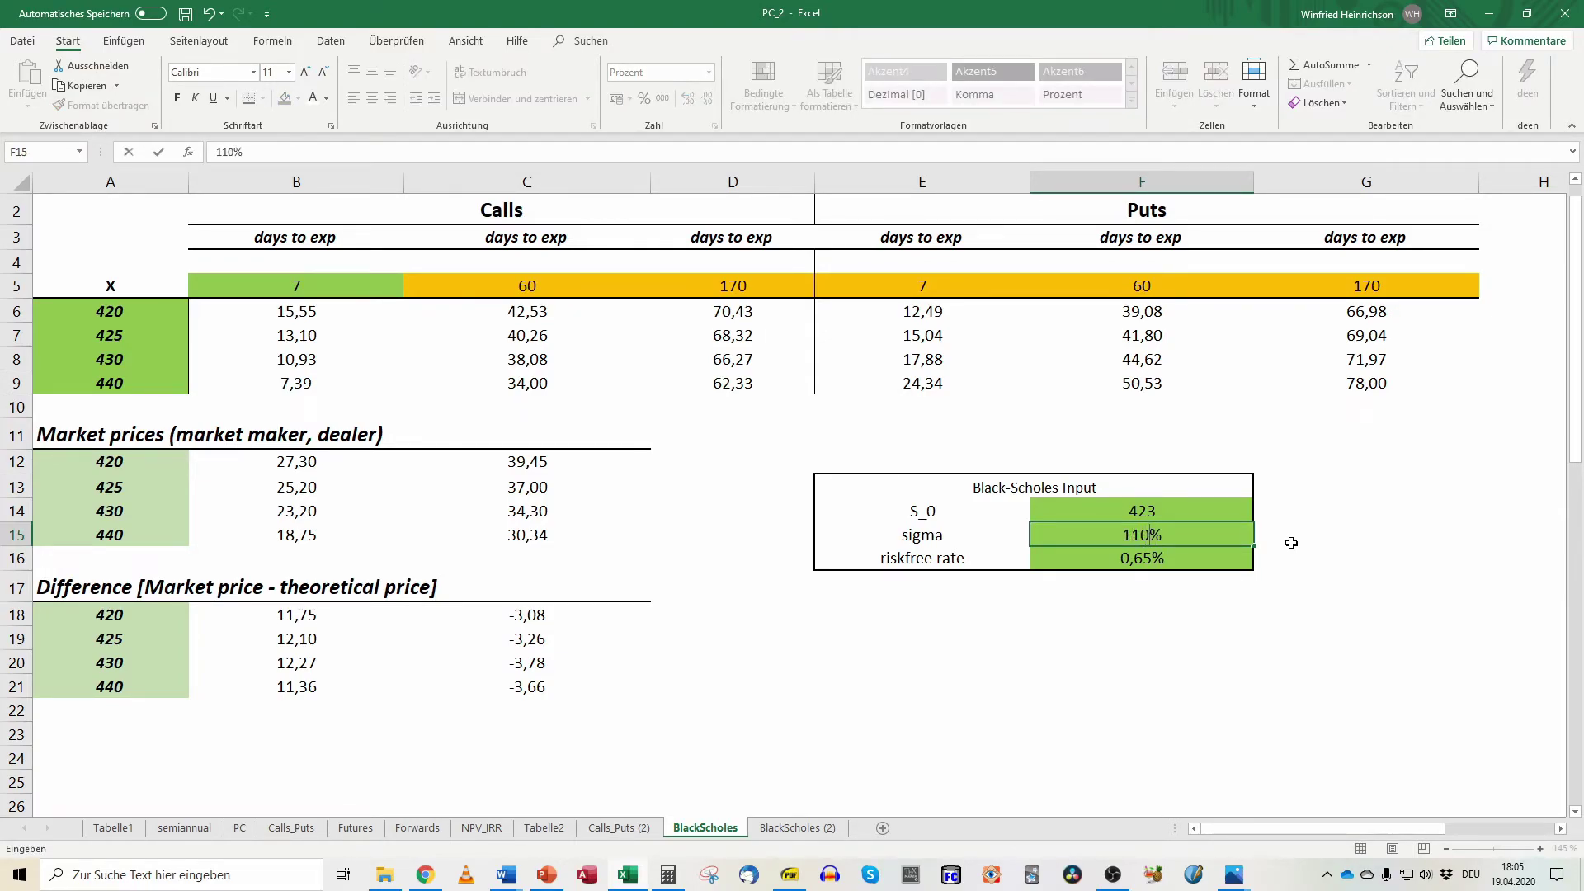
{"action": "key", "text": "ctrl+Return"}
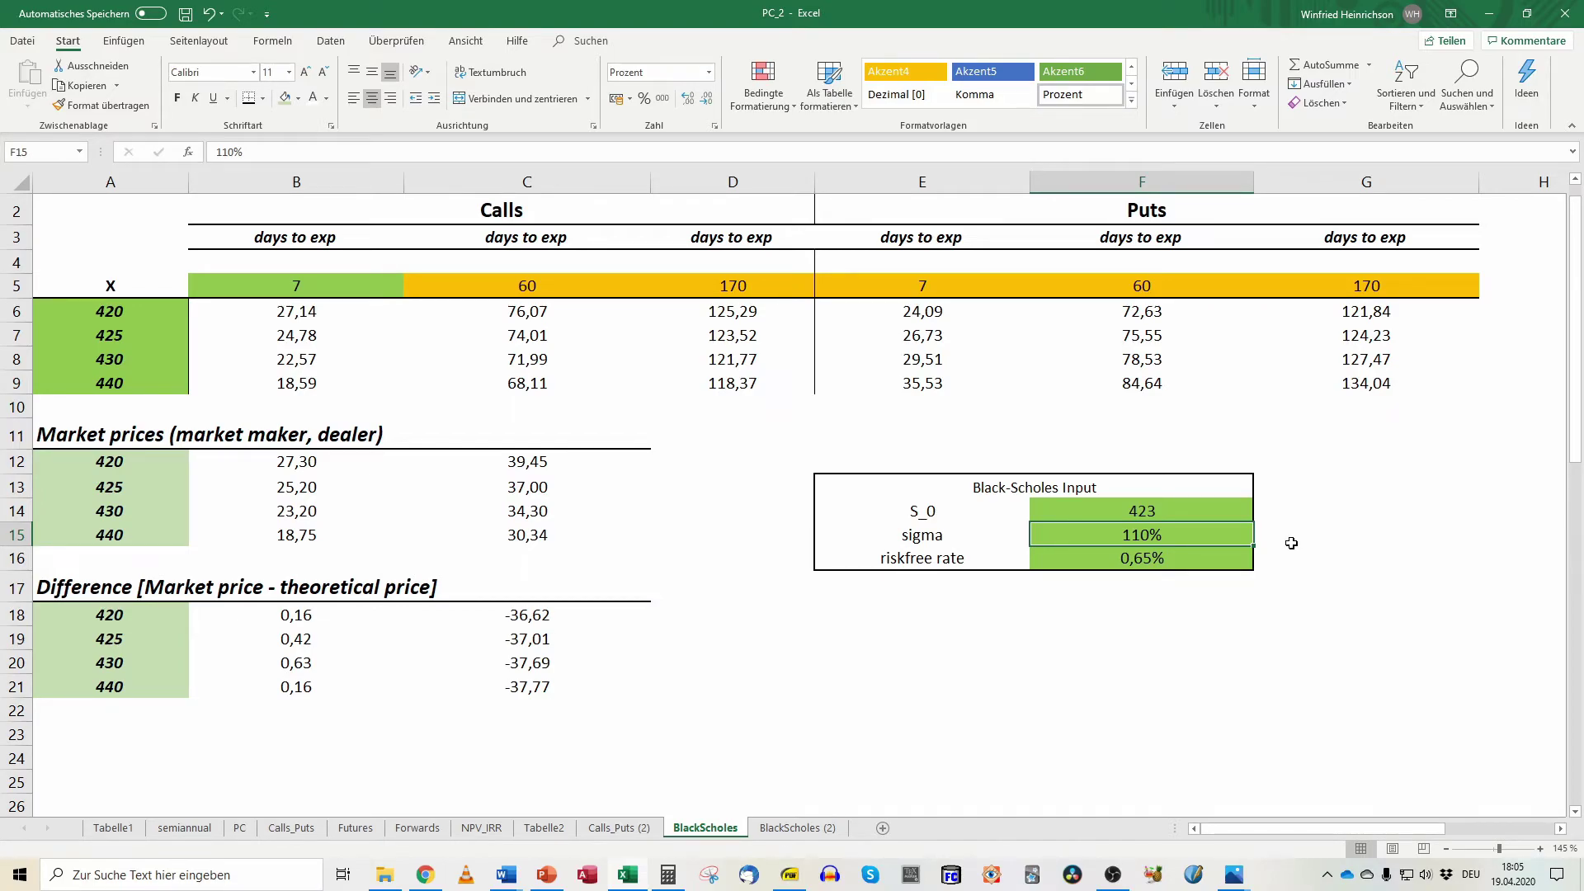
Select the recalculated 60-day theoretical call prices in C6:C9 for review.
{"action": "key", "text": "Left"}
{"action": "key", "text": "Left"}
{"action": "key", "text": "Left"}
{"action": "key", "text": "Right"}
{"action": "key", "text": "Right"}
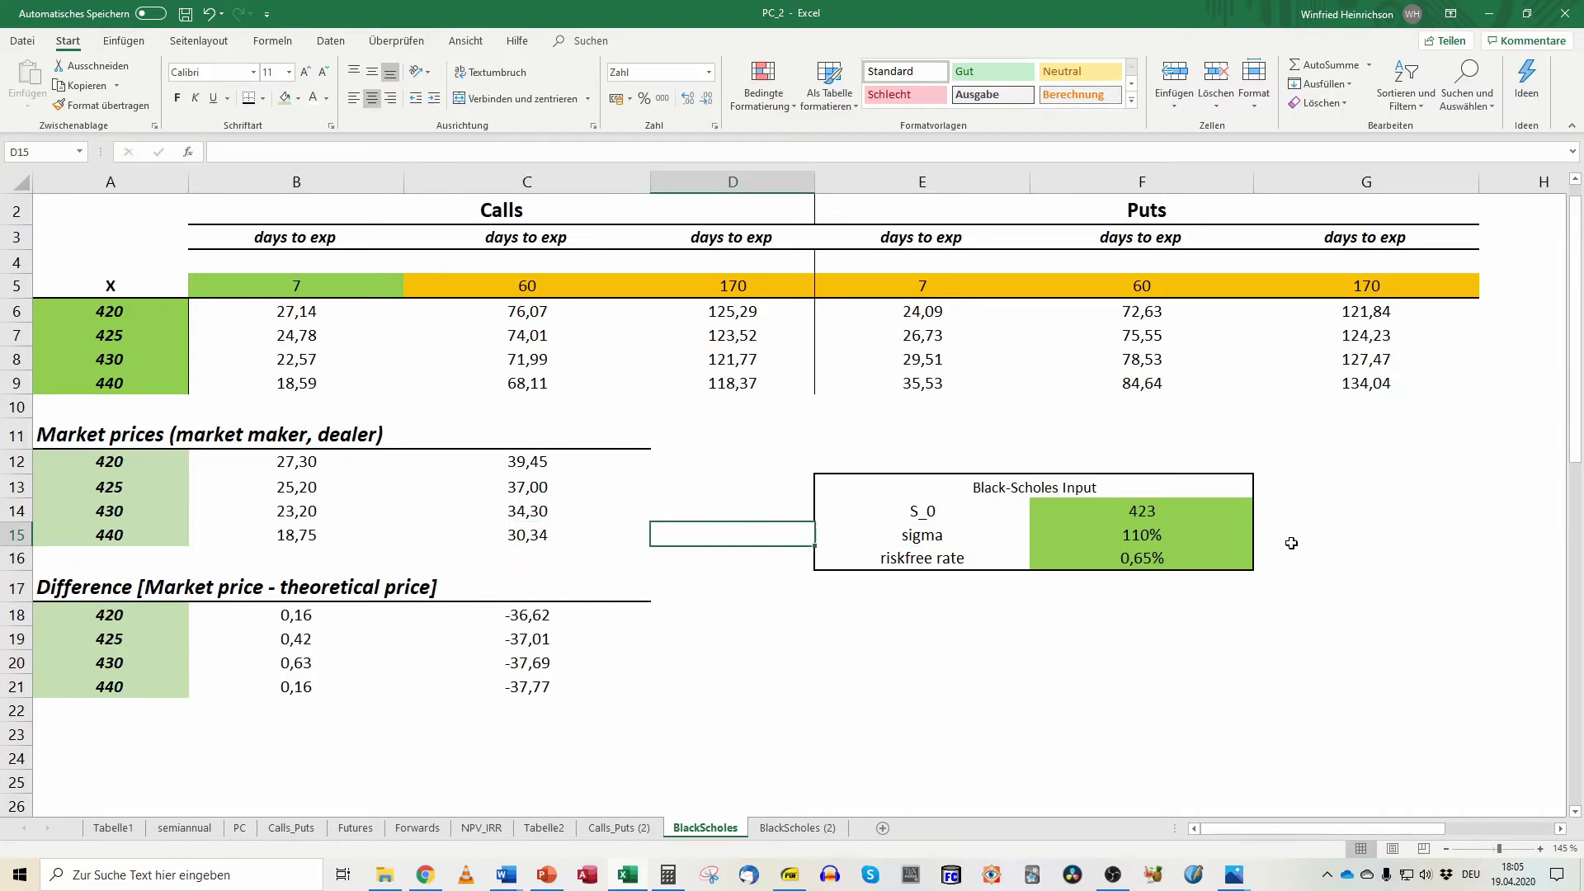
{"action": "key", "text": "Left"}
{"action": "key", "text": "Left"}
{"action": "key", "text": "Left"}
{"action": "key", "text": "Up"}
{"action": "key", "text": "Up"}
{"action": "key", "text": "Up"}
{"action": "key", "text": "Up"}
{"action": "key", "text": "Up"}
{"action": "key", "text": "Up"}
{"action": "key", "text": "Up"}
{"action": "key", "text": "Up"}
{"action": "key", "text": "Right"}
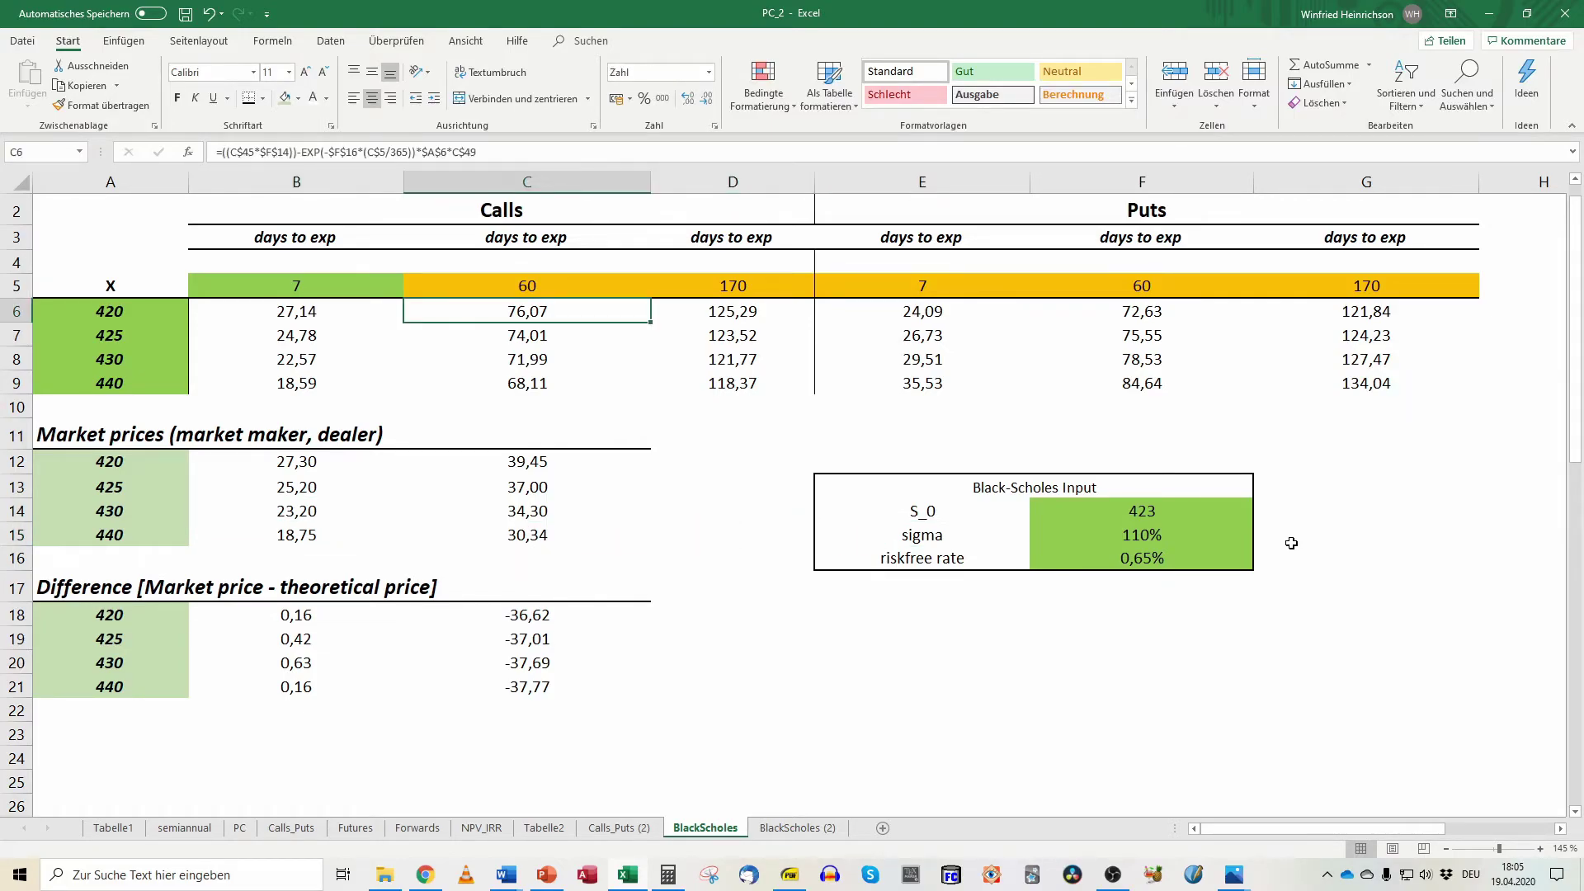
{"action": "key", "text": "shift+Down"}
{"action": "key", "text": "shift+Down"}
{"action": "key", "text": "shift+Down"}
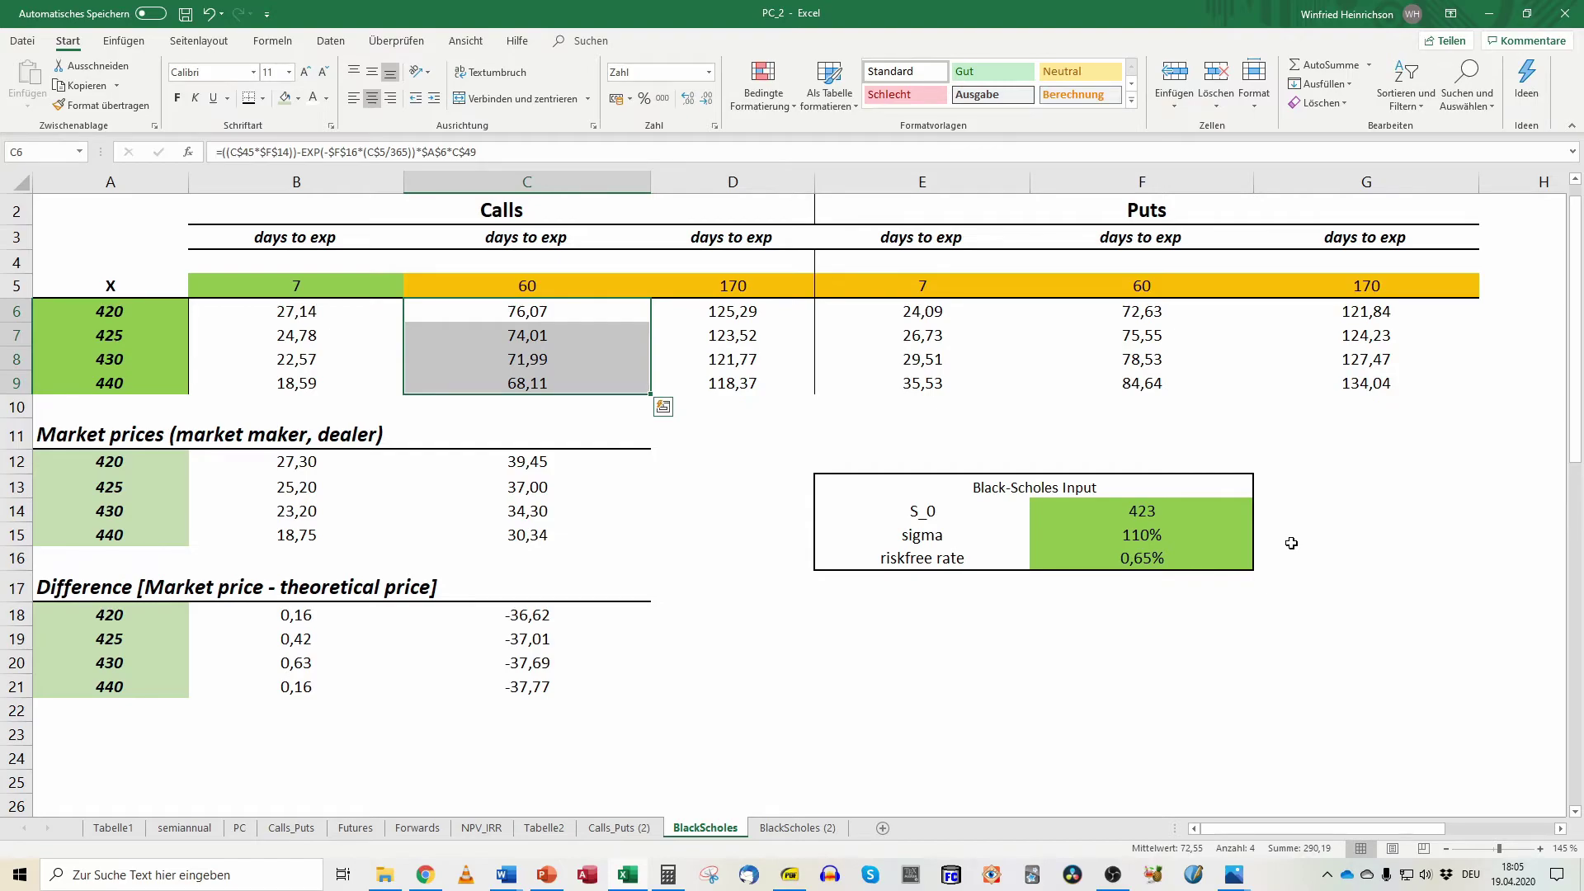
Select the 60-day market prices in C12:C15 to compare them with the theoretical prices.
{"action": "key", "text": "Down"}
{"action": "key", "text": "Down"}
{"action": "key", "text": "Down"}
{"action": "key", "text": "Down"}
{"action": "key", "text": "Down"}
{"action": "key", "text": "Down"}
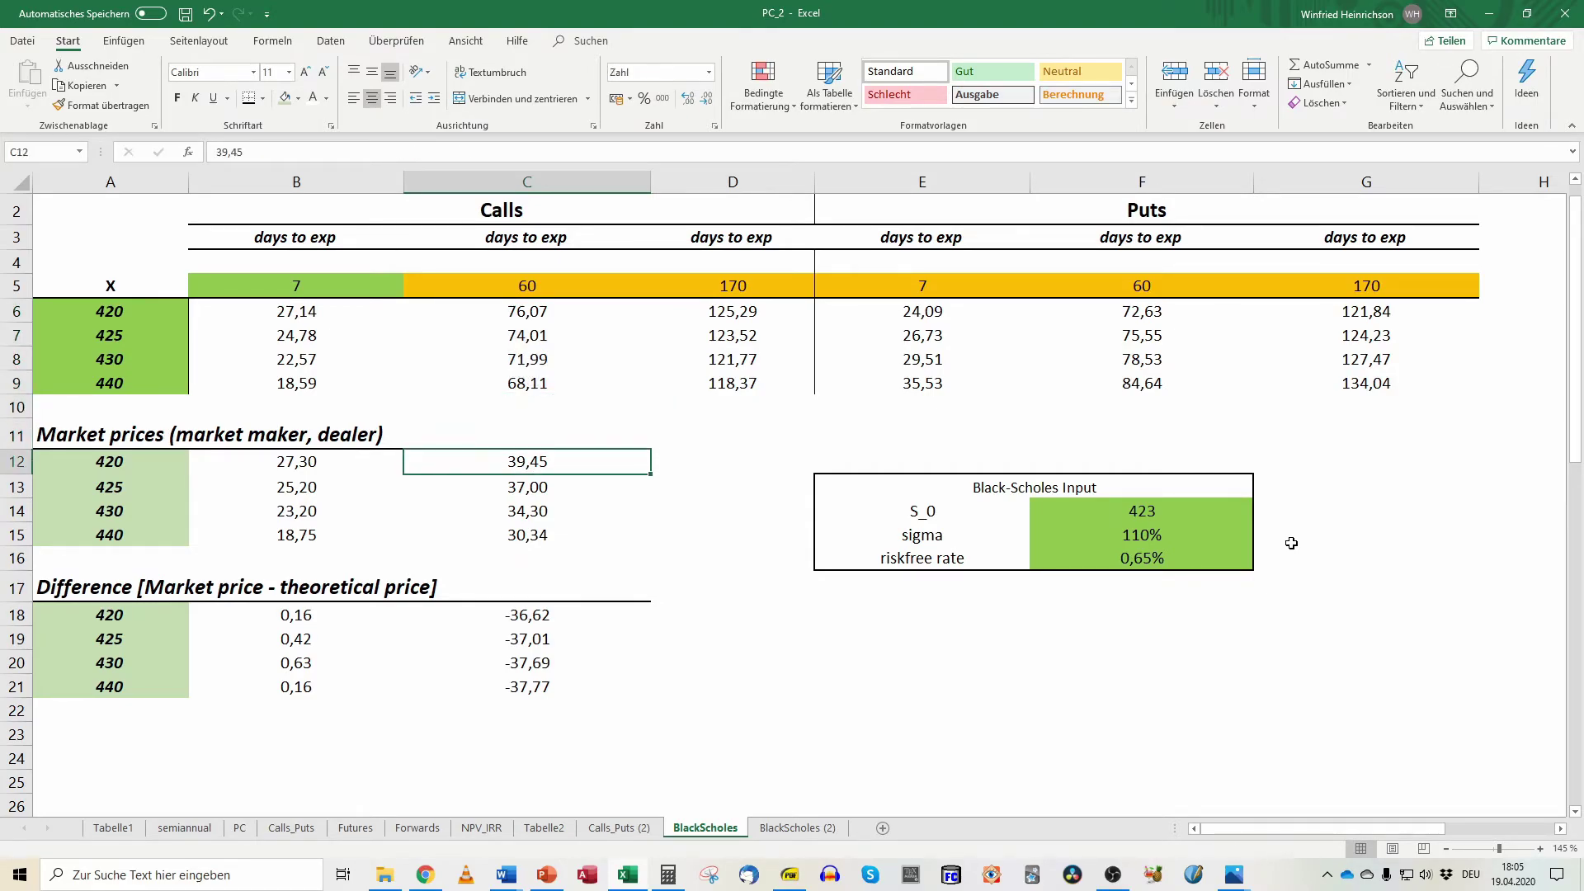
{"action": "key", "text": "shift+Down"}
{"action": "key", "text": "shift+Down"}
{"action": "key", "text": "shift+Down"}
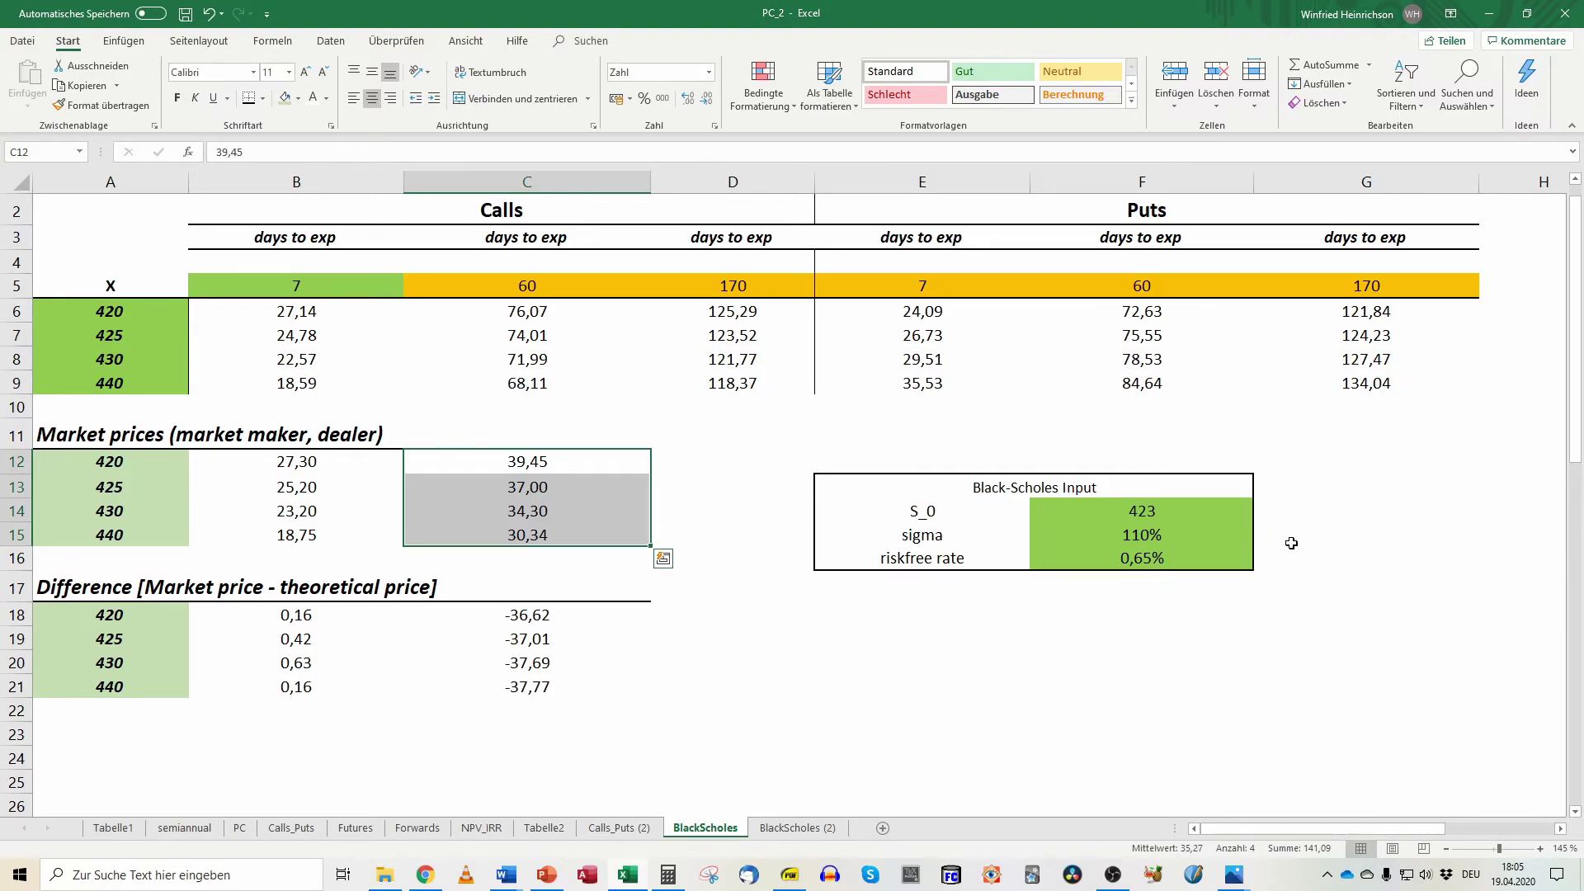
Set sigma in the Black-Scholes Input table (cell F15) to 55%.
{"action": "key", "text": "Right"}
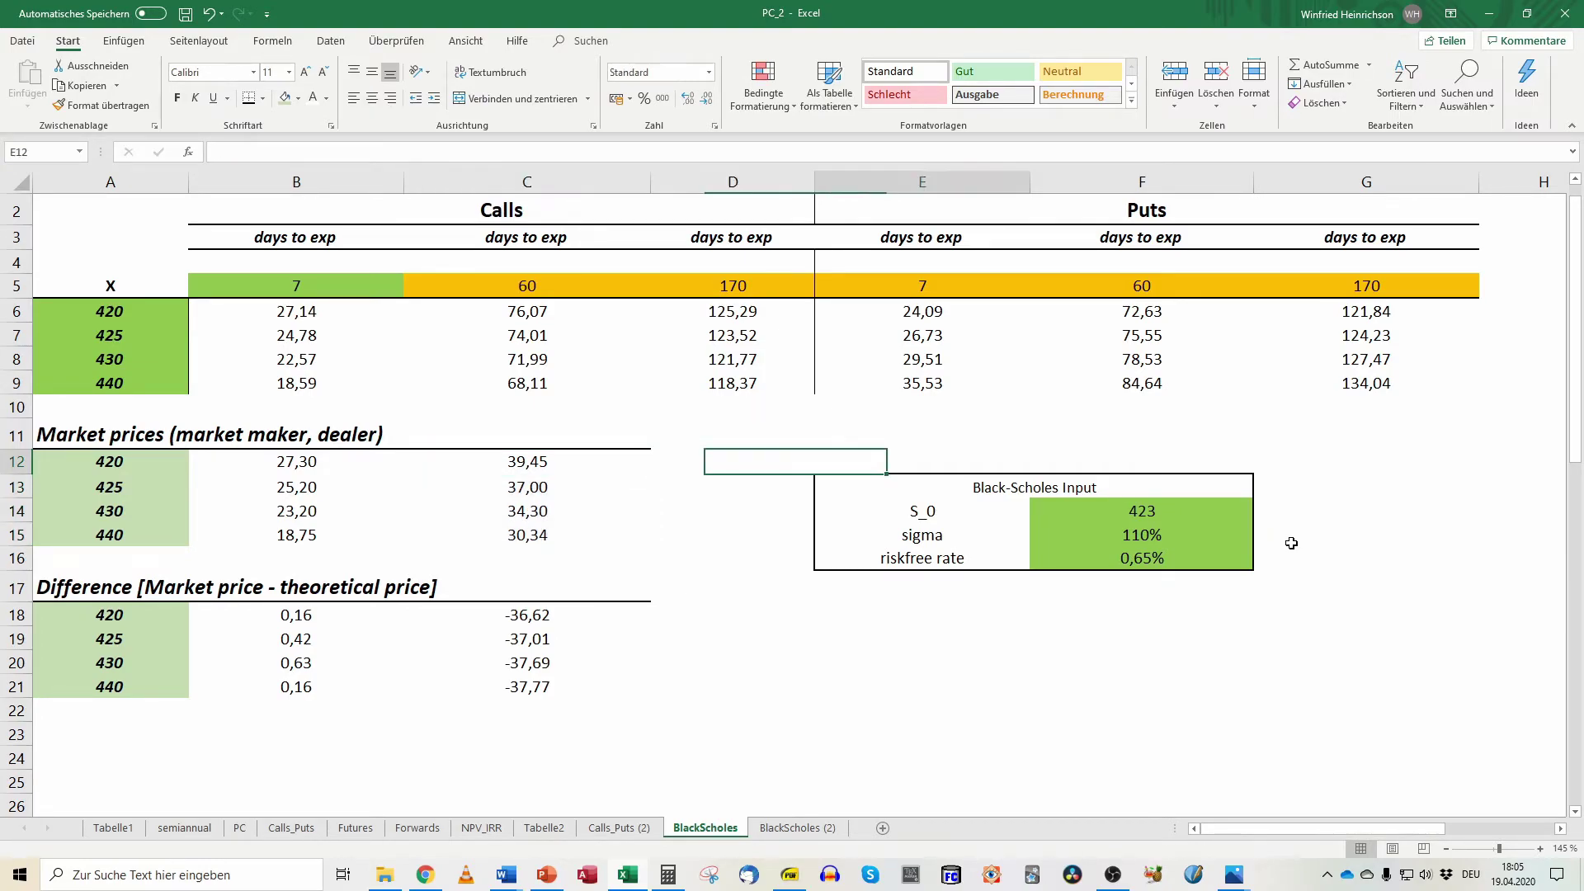
{"action": "key", "text": "Right"}
{"action": "key", "text": "Down"}
{"action": "key", "text": "Down"}
{"action": "key", "text": "Down"}
{"action": "key", "text": "Right"}
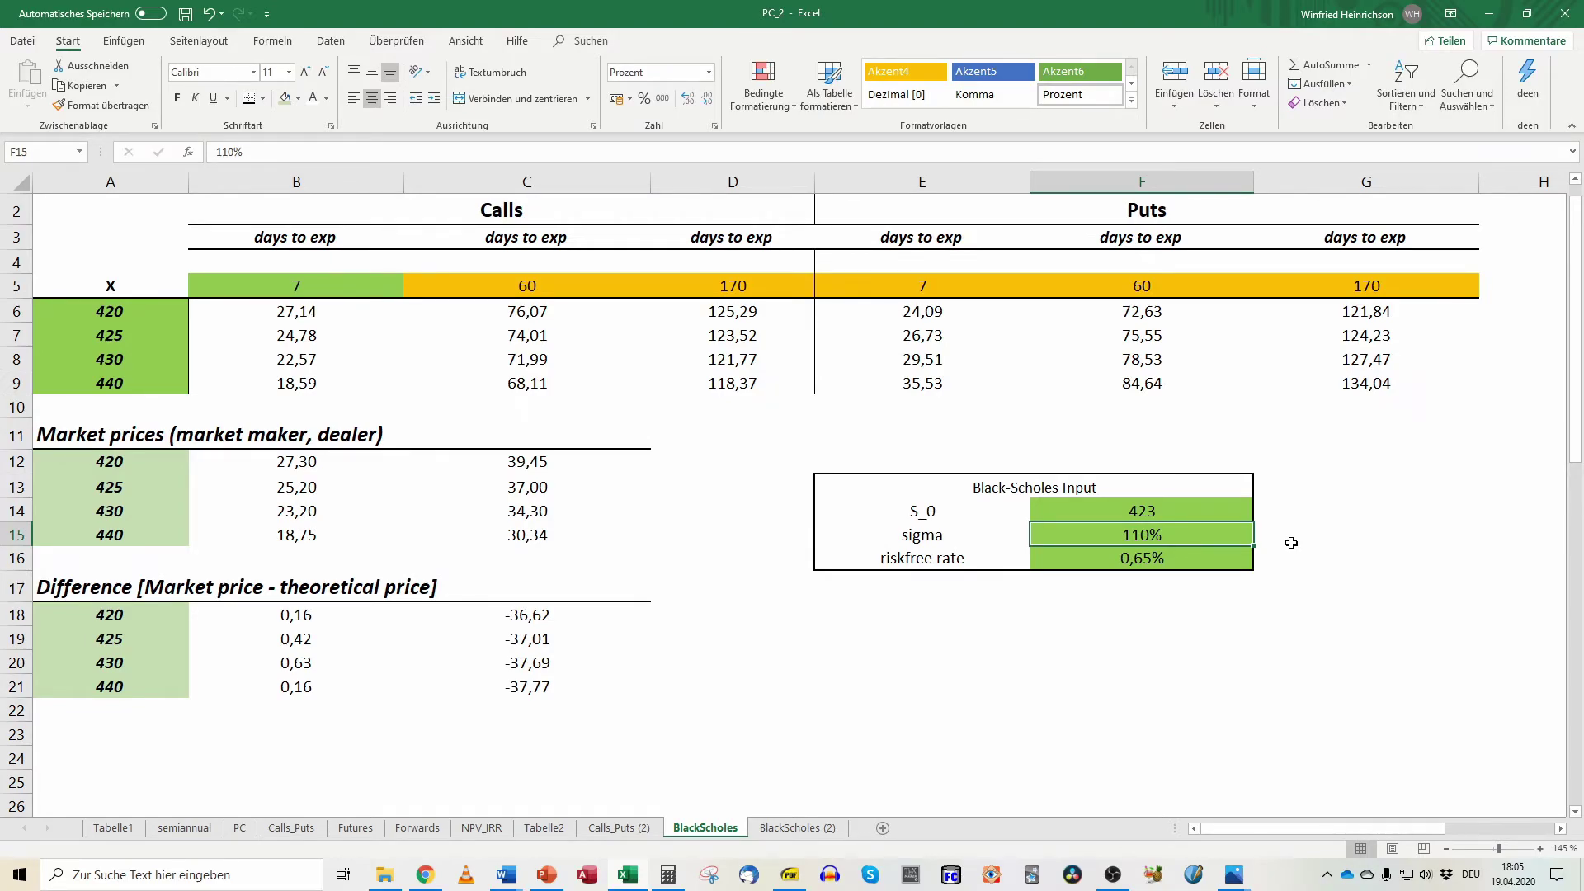
{"action": "type", "text": "55"}
{"action": "key", "text": "Return"}
Review the 60-day theoretical call prices for the new sigma by selecting C6:C9.
{"action": "key", "text": "Left"}
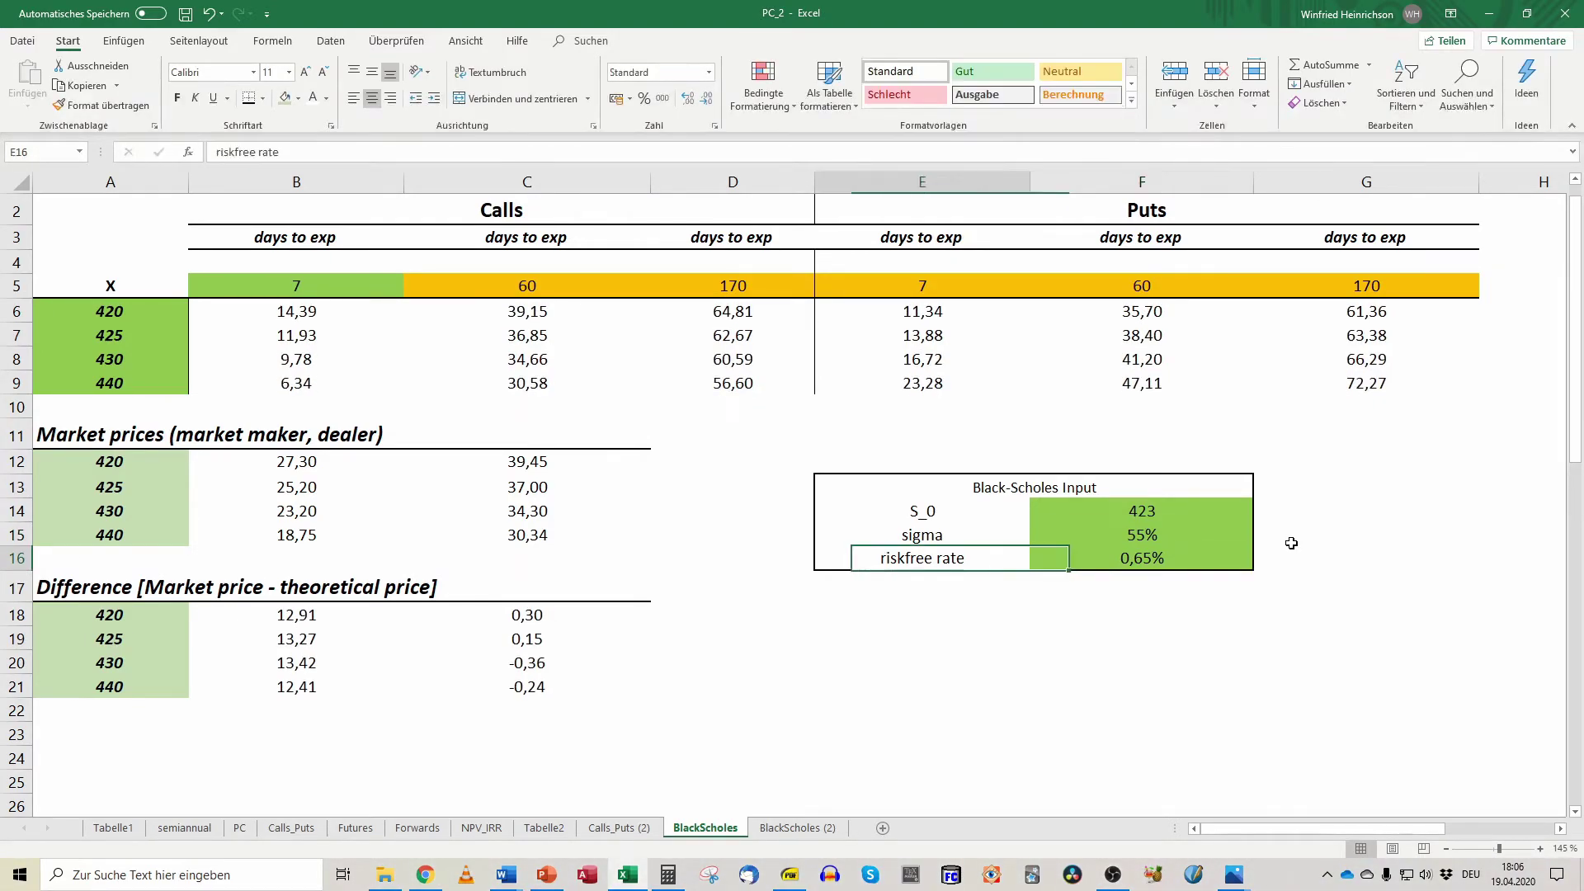
{"action": "key", "text": "Left"}
{"action": "key", "text": "Left"}
{"action": "key", "text": "Up"}
{"action": "key", "text": "Up"}
{"action": "key", "text": "Up"}
{"action": "key", "text": "Up"}
{"action": "key", "text": "Up"}
{"action": "key", "text": "Up"}
{"action": "key", "text": "Up"}
{"action": "key", "text": "Up"}
{"action": "key", "text": "Up"}
{"action": "key", "text": "Up"}
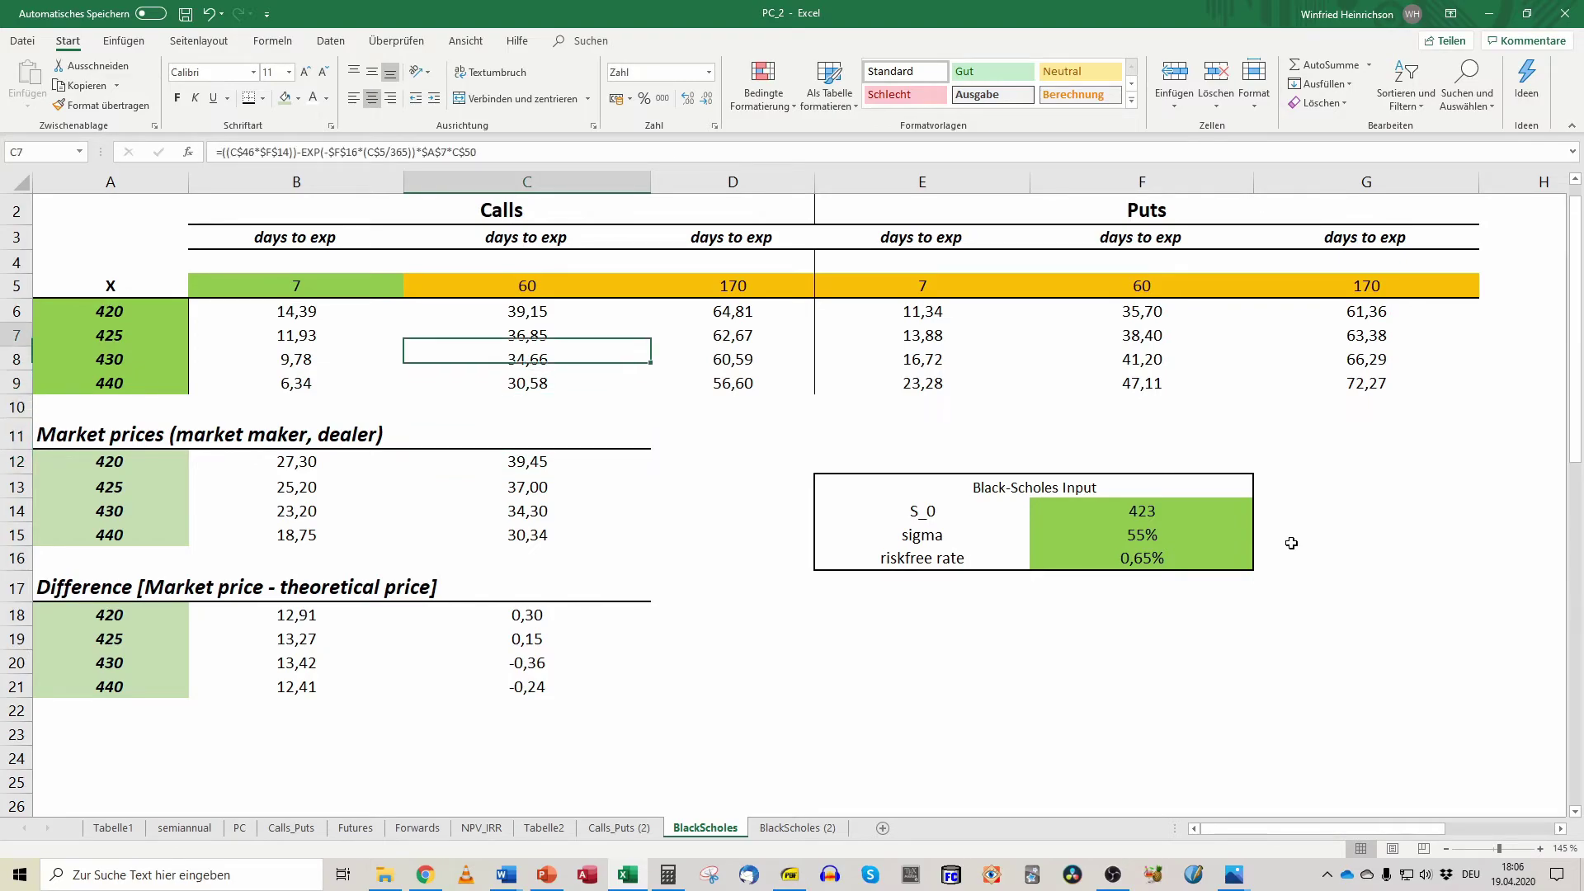
{"action": "key", "text": "shift+Down"}
{"action": "key", "text": "shift+Down"}
{"action": "key", "text": "shift+Down"}
{"action": "key", "text": "shift+Down"}
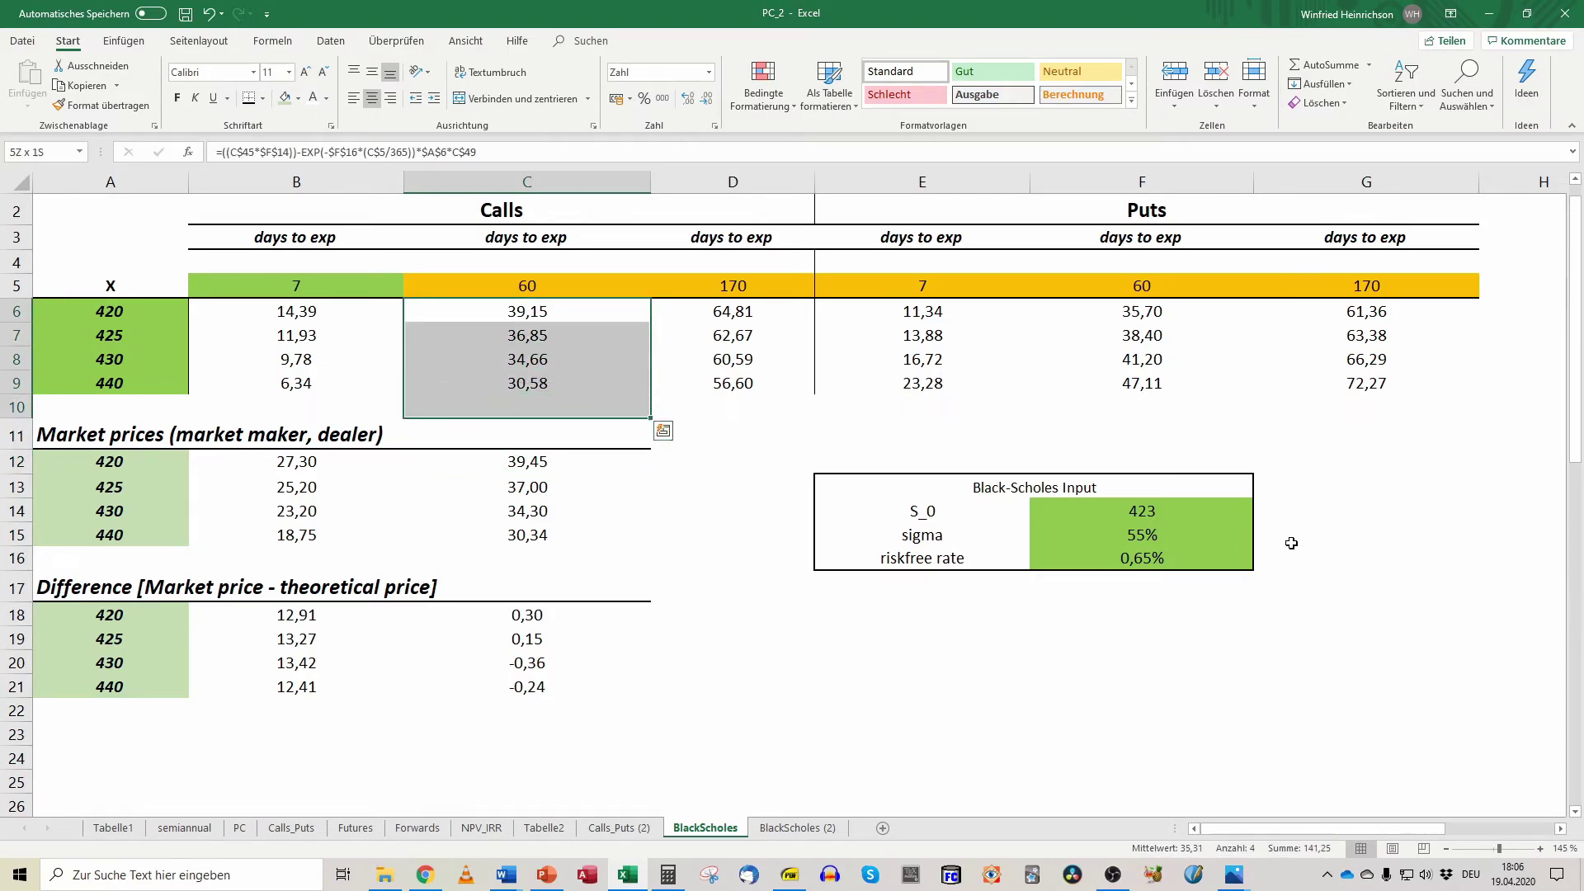
{"action": "key", "text": "shift+Up"}
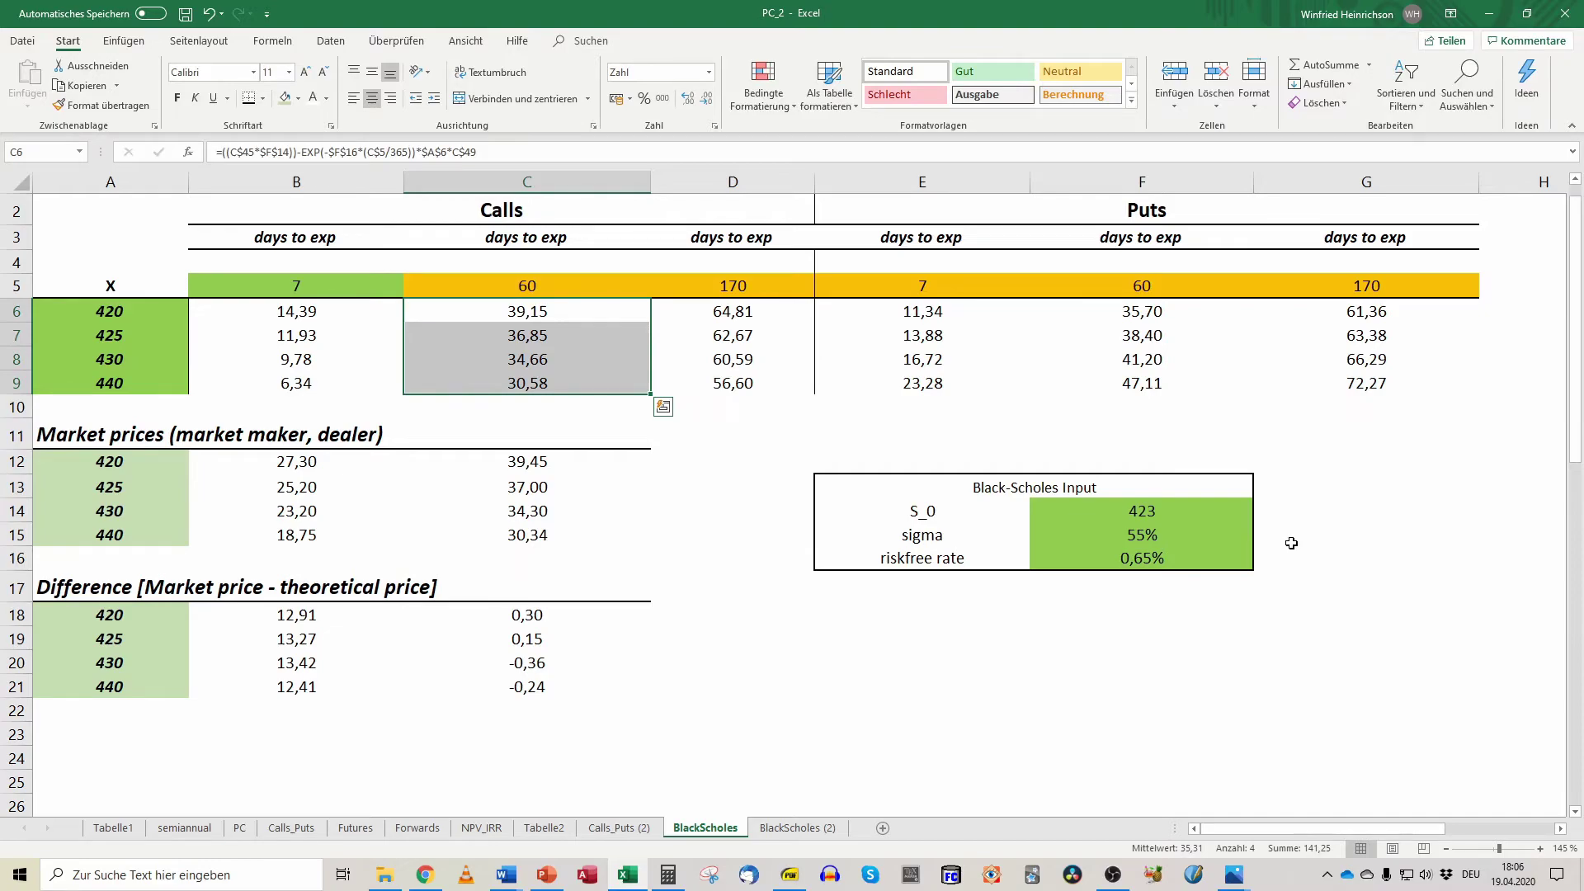
{"action": "key", "text": "shift+Up"}
{"action": "key", "text": "shift+Up"}
{"action": "key", "text": "shift+Up"}
{"action": "key", "text": "shift+Down"}
{"action": "key", "text": "shift+Down"}
{"action": "key", "text": "shift+Down"}
Go through the 60-day market prices in column C, starting at C12, to compare them with the theoretical prices.
{"action": "key", "text": "Down"}
{"action": "key", "text": "Down"}
{"action": "key", "text": "Down"}
{"action": "key", "text": "Down"}
{"action": "key", "text": "Down"}
{"action": "key", "text": "Down"}
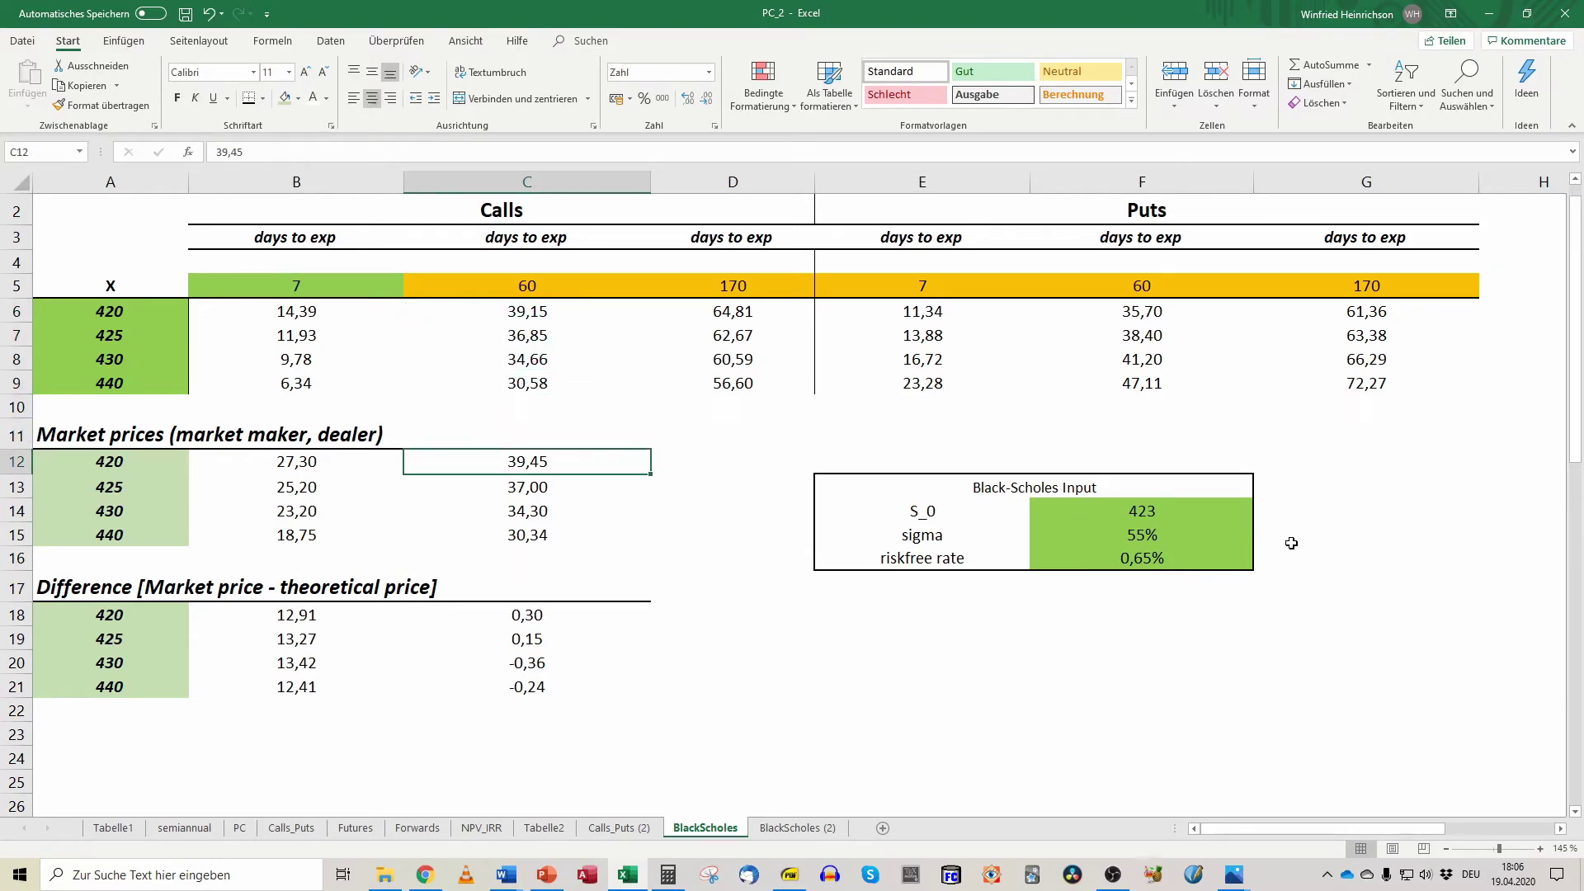
{"action": "key", "text": "shift+Down"}
{"action": "key", "text": "shift+Down"}
{"action": "key", "text": "shift+Down"}
{"action": "key", "text": "shift+Down"}
{"action": "key", "text": "shift+Up"}
{"action": "key", "text": "shift+Up"}
Select the recalculated 60-day price differences in C18:C21 for review.
{"action": "key", "text": "Down"}
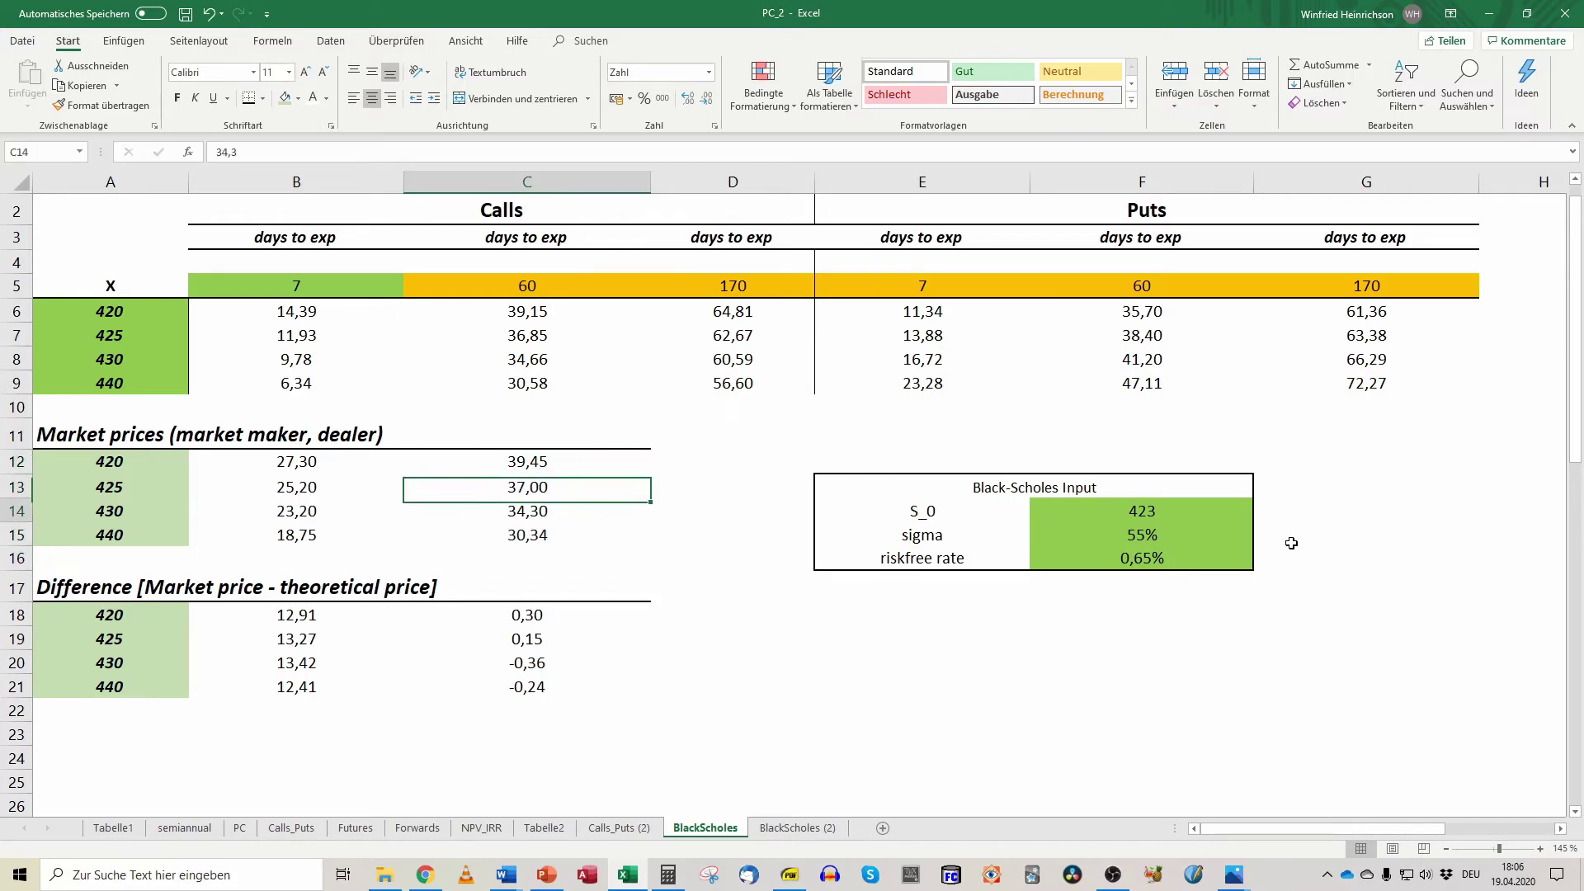
{"action": "key", "text": "Down"}
{"action": "key", "text": "Down"}
{"action": "key", "text": "Down"}
{"action": "key", "text": "Down"}
{"action": "key", "text": "Down"}
{"action": "key", "text": "shift+Down"}
{"action": "key", "text": "shift+Up"}
{"action": "key", "text": "shift+Down"}
{"action": "key", "text": "shift+Down"}
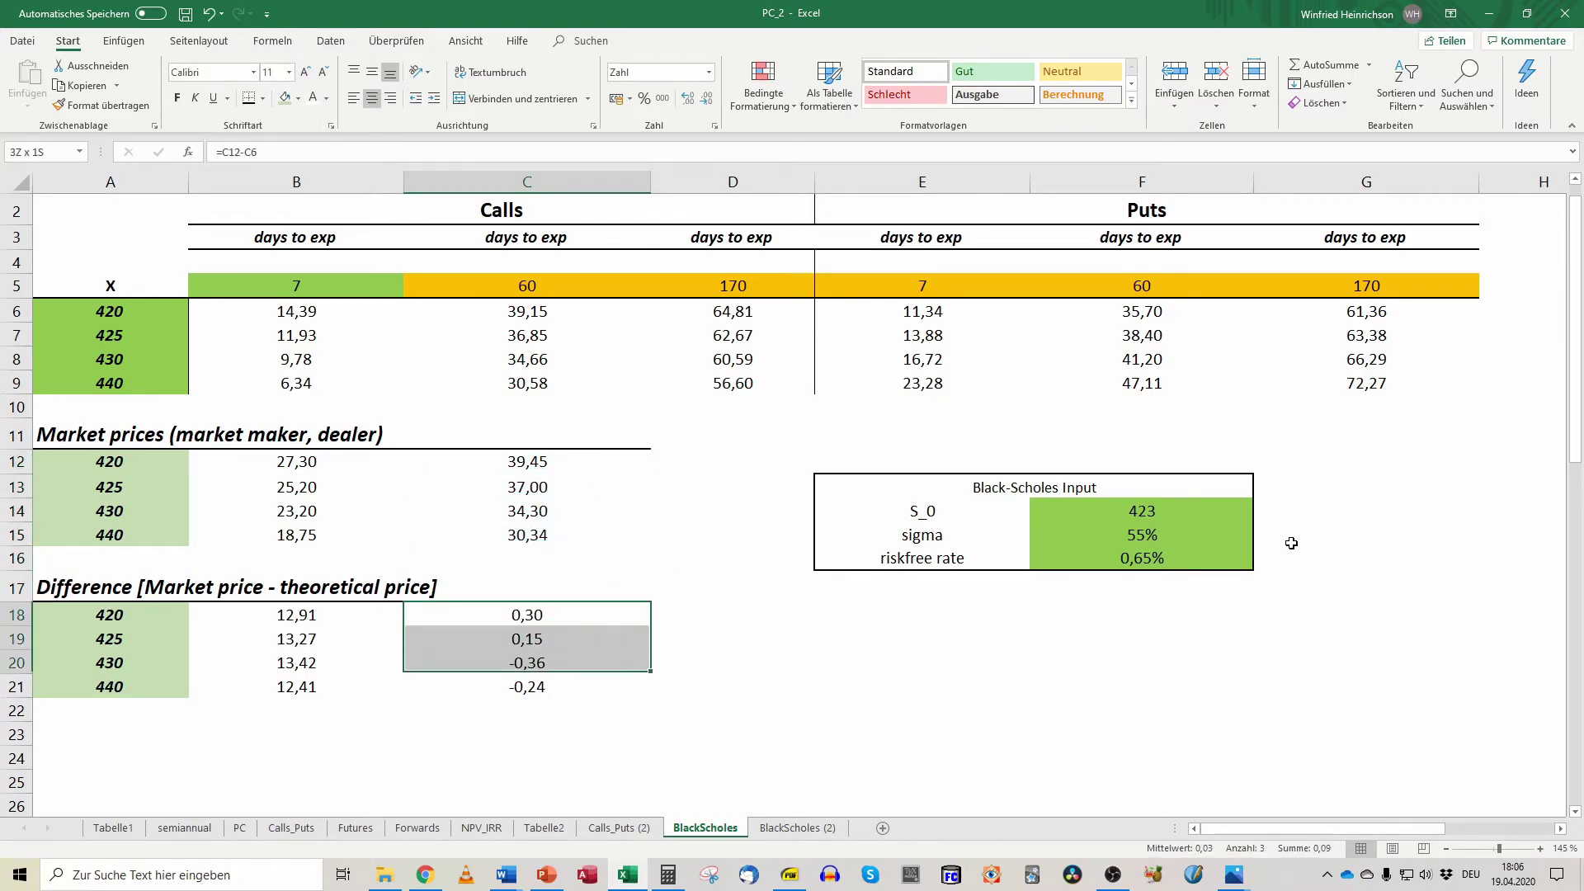
{"action": "key", "text": "shift+Down"}
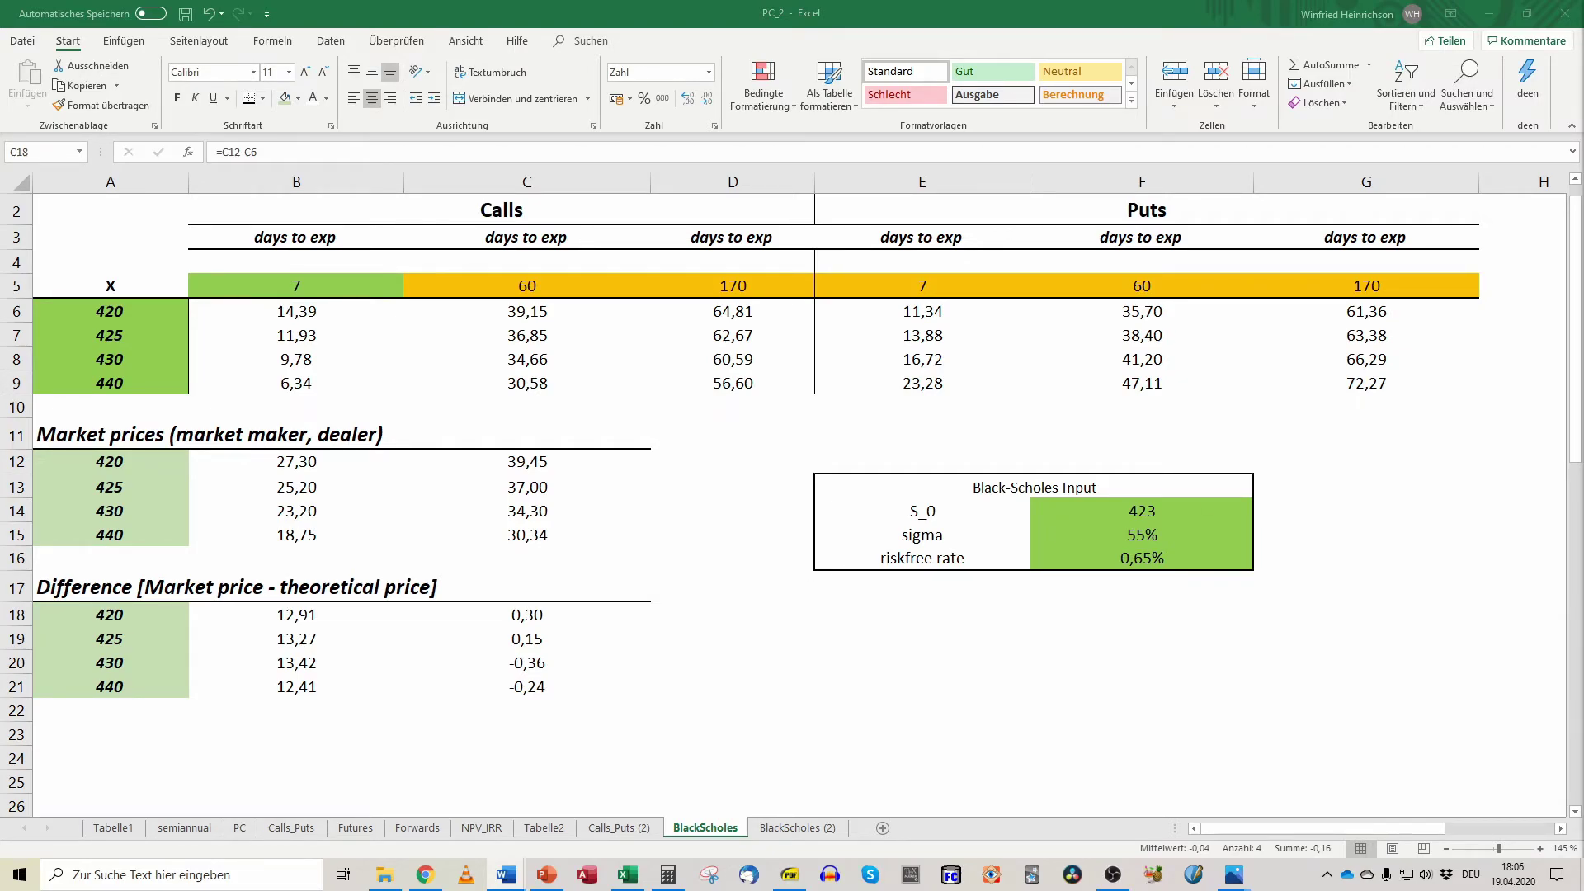
Compare the 60-day market prices in column C with the 7-day market prices in B12:B15.
{"action": "left_click", "coordinate": [529, 460]}
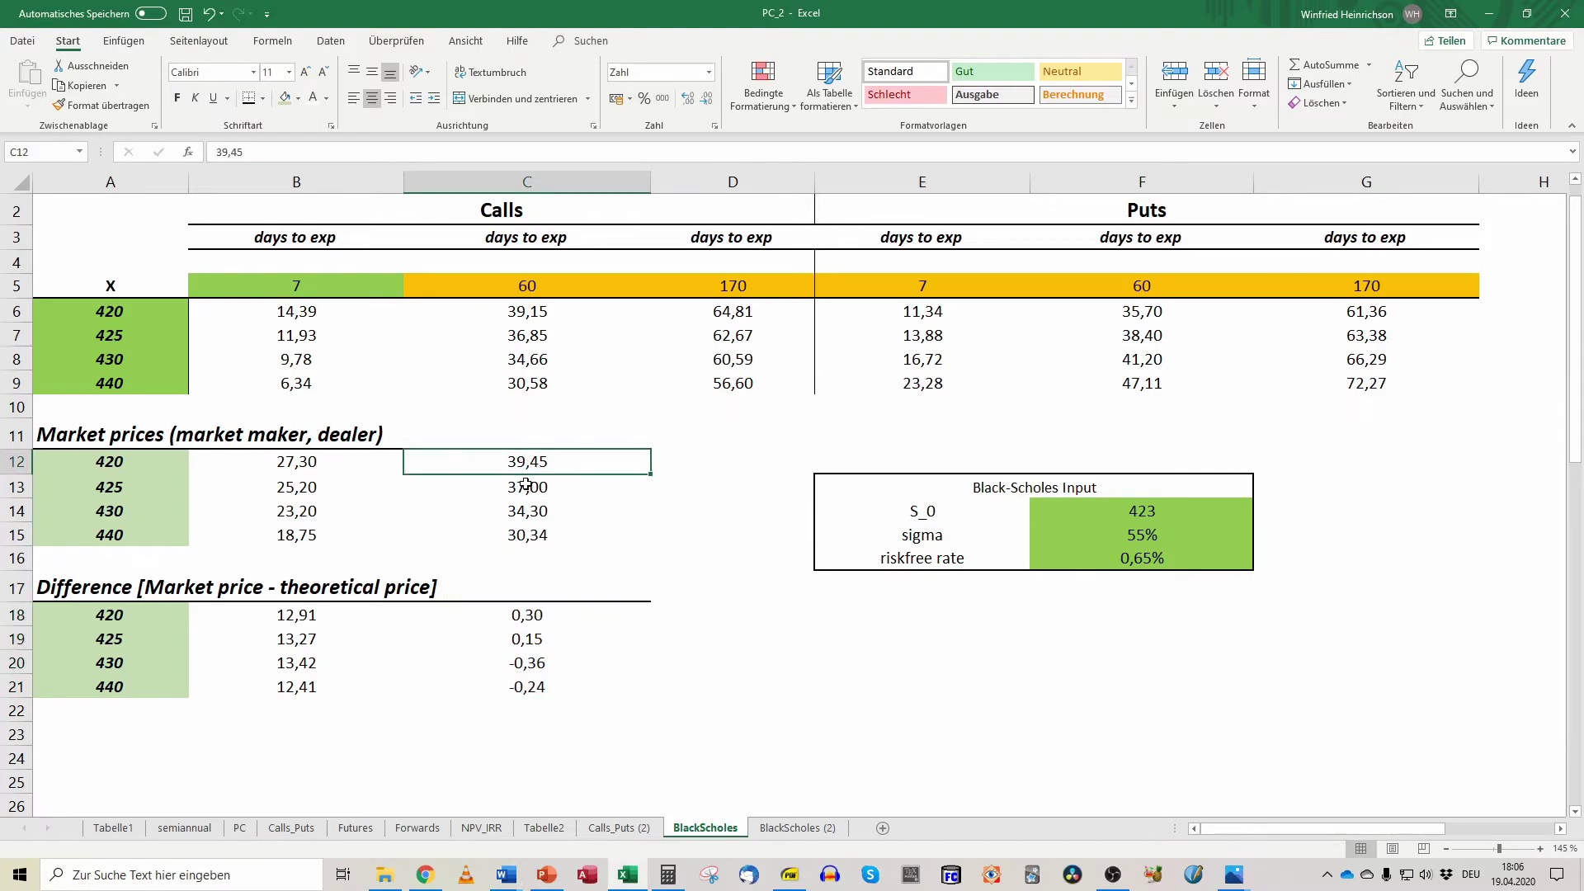
{"action": "left_click_drag", "start_coordinate": [526, 486], "coordinate": [525, 547]}
{"action": "left_click_drag", "start_coordinate": [307, 467], "coordinate": [313, 535]}
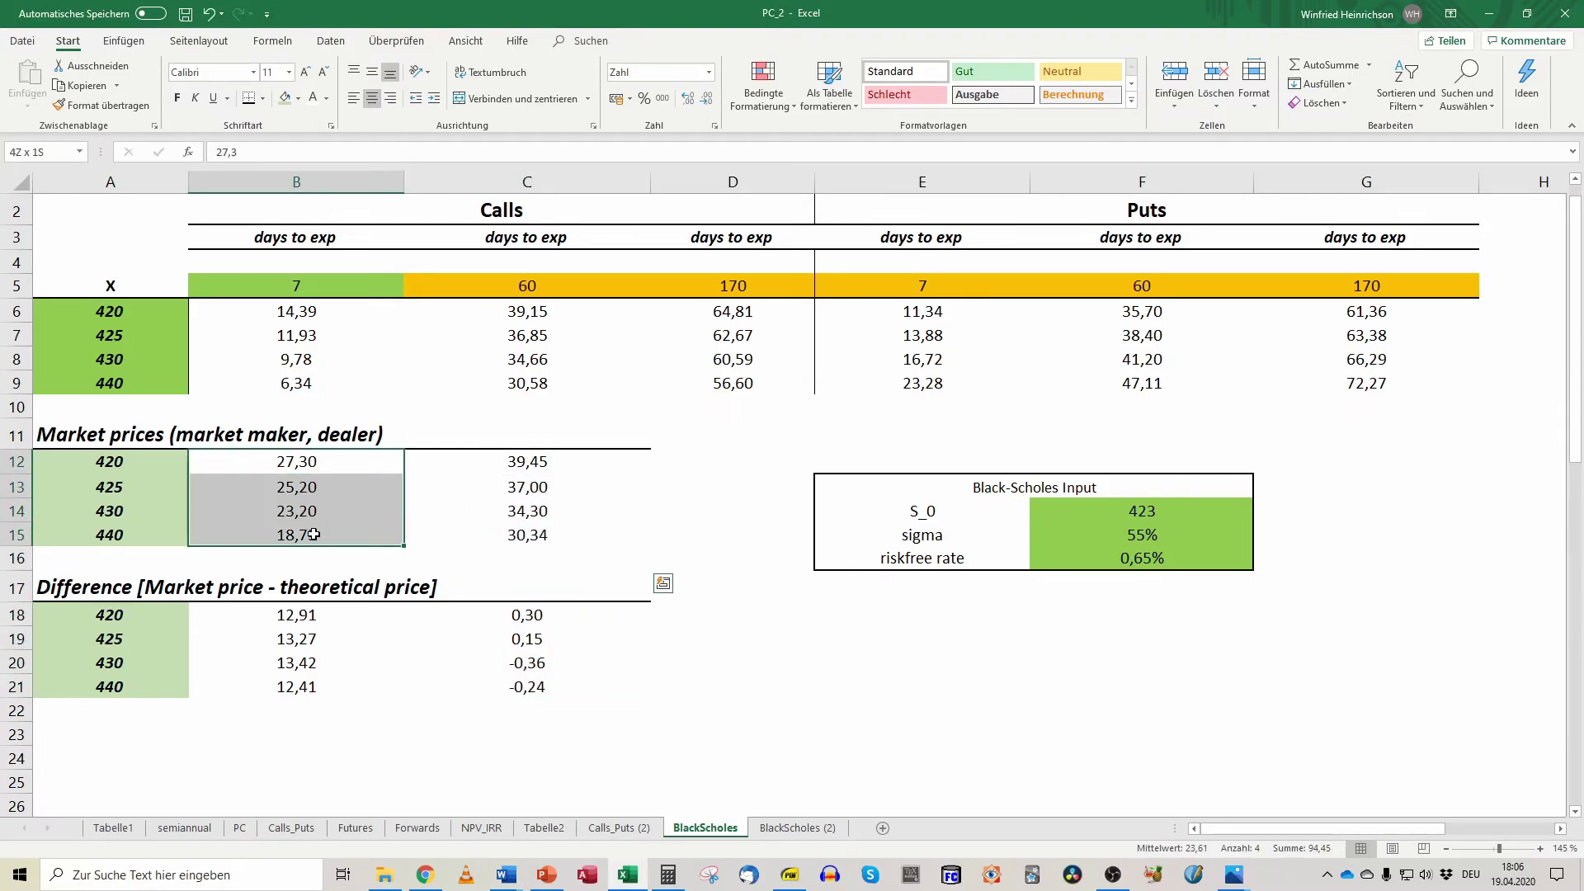
Set sigma in cell F15 back to 110% for the 7-day options.
{"action": "left_click", "coordinate": [1189, 545]}
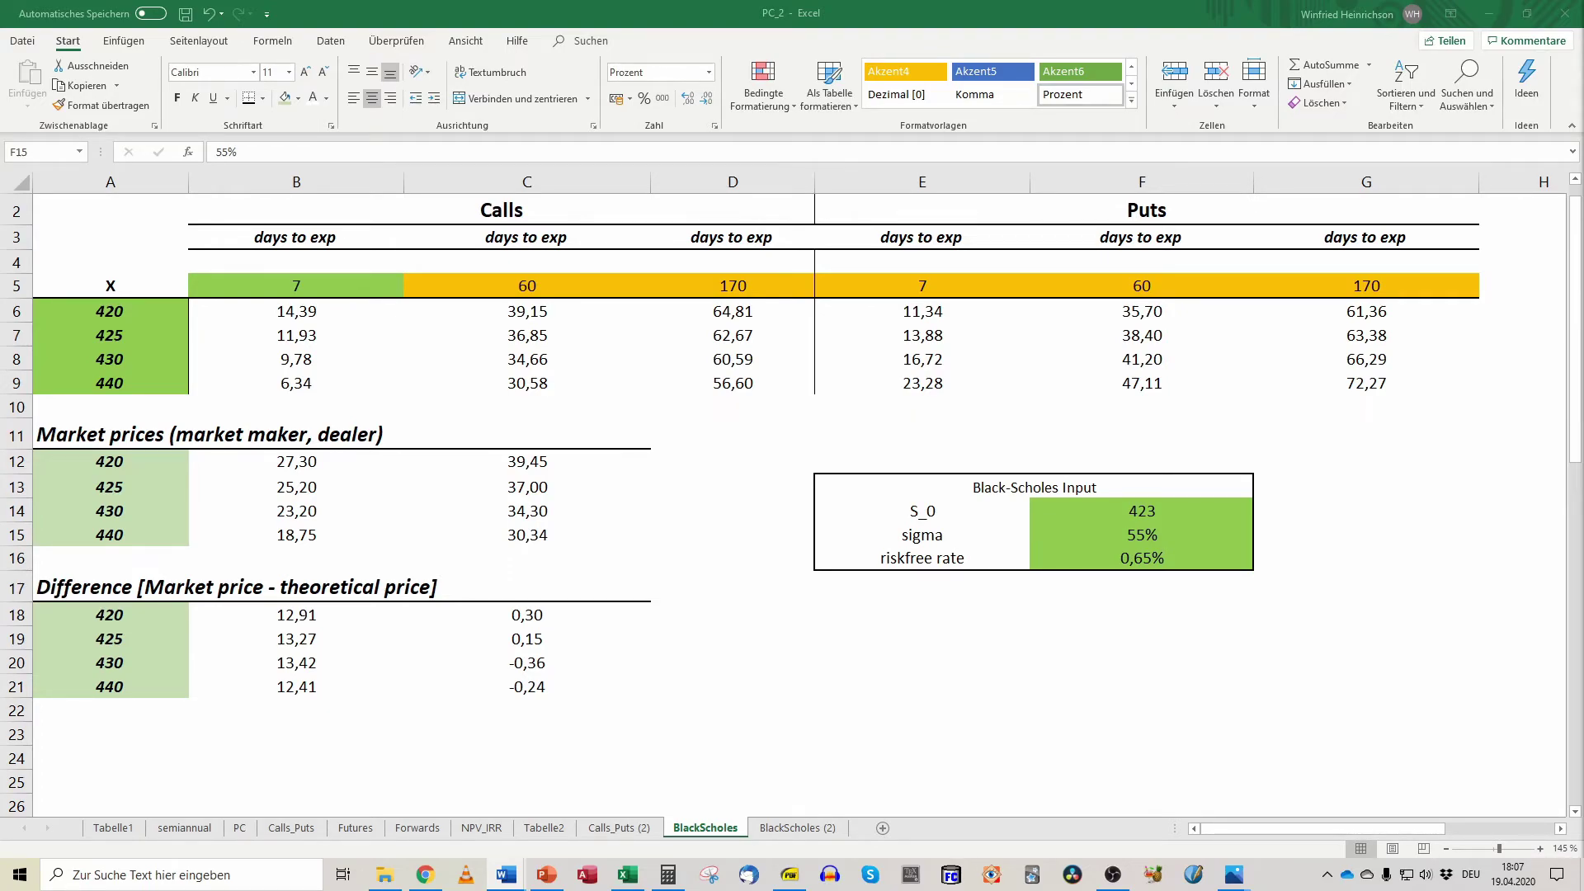
{"action": "left_click", "coordinate": [1147, 538]}
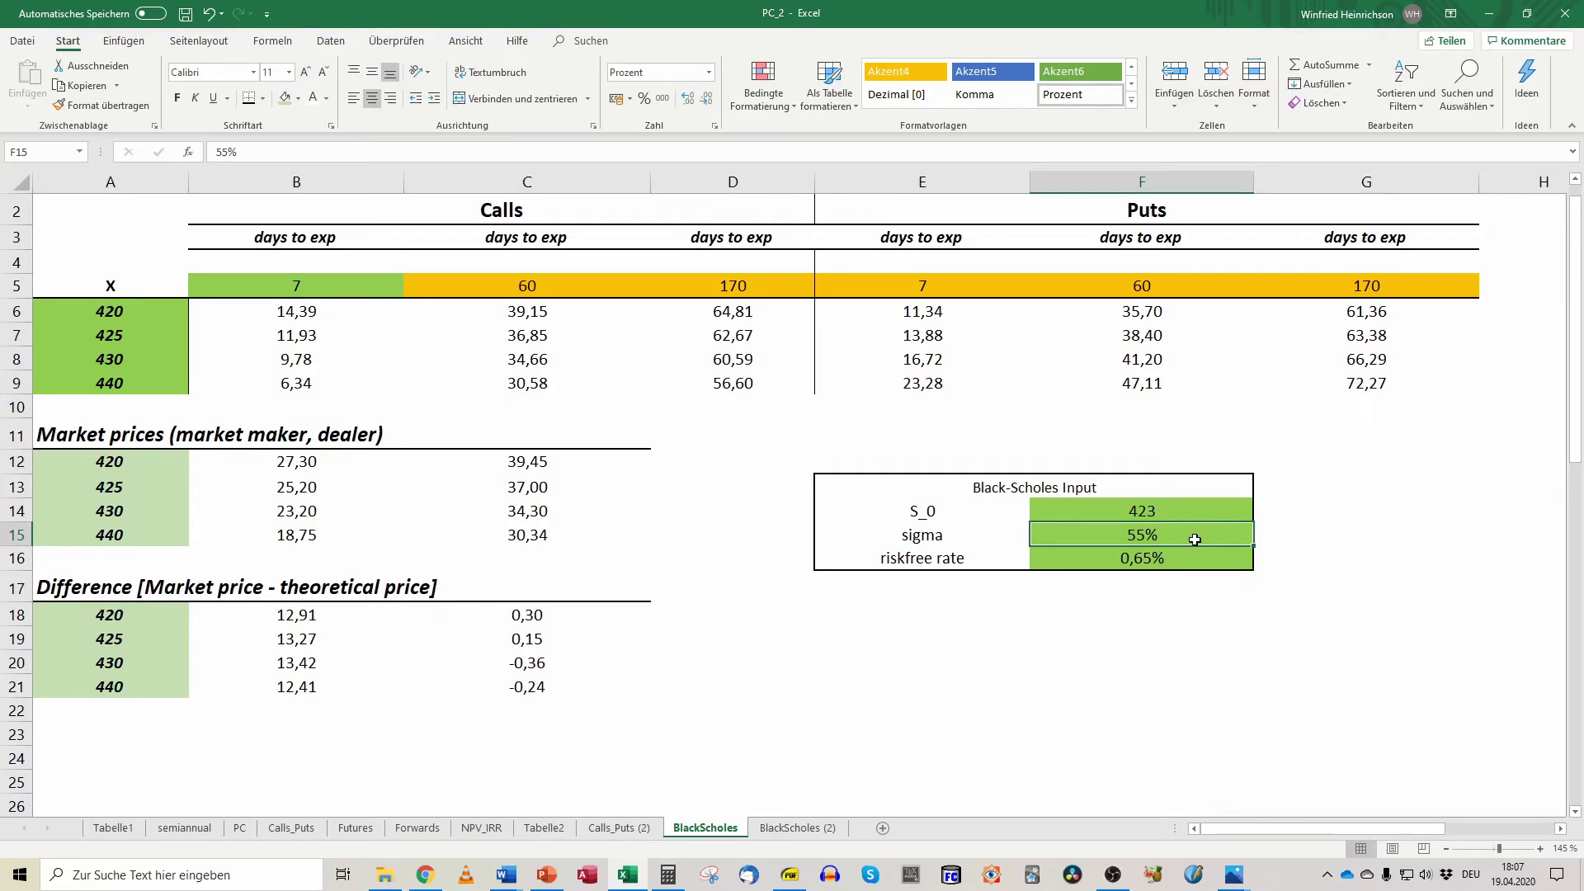
{"action": "type", "text": "110"}
{"action": "key", "text": "Return"}
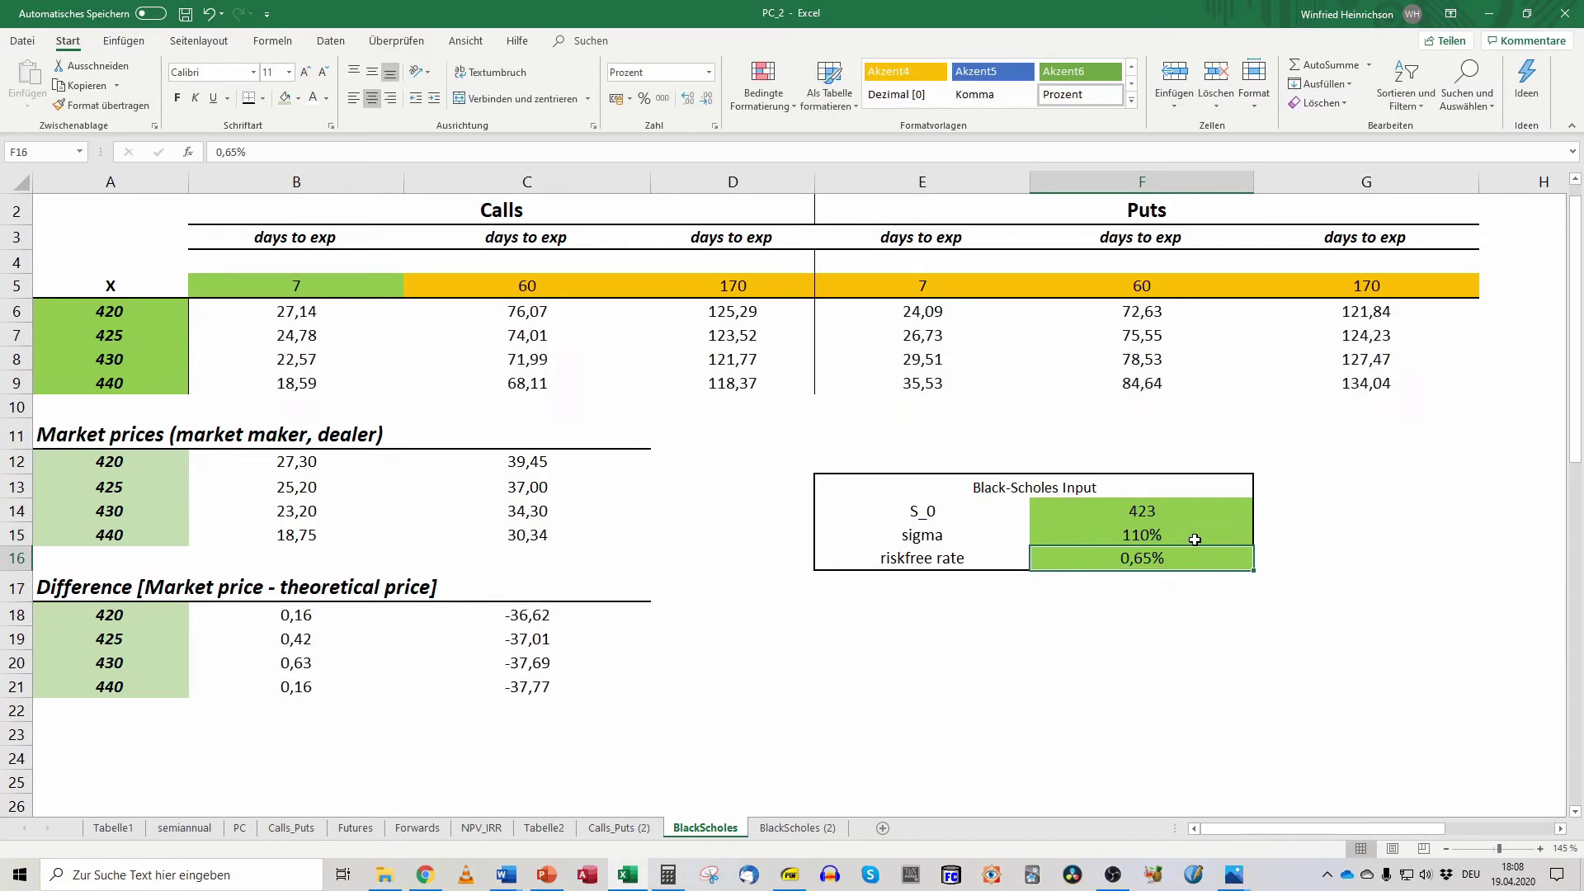
Examine the 7-day and 60-day market prices in columns B and C against the recalculated theoretical prices.
{"action": "key", "text": "Up"}
{"action": "key", "text": "Left"}
{"action": "key", "text": "Left"}
{"action": "key", "text": "Left"}
{"action": "key", "text": "Left"}
{"action": "key", "text": "Up"}
{"action": "key", "text": "Up"}
{"action": "key", "text": "Up"}
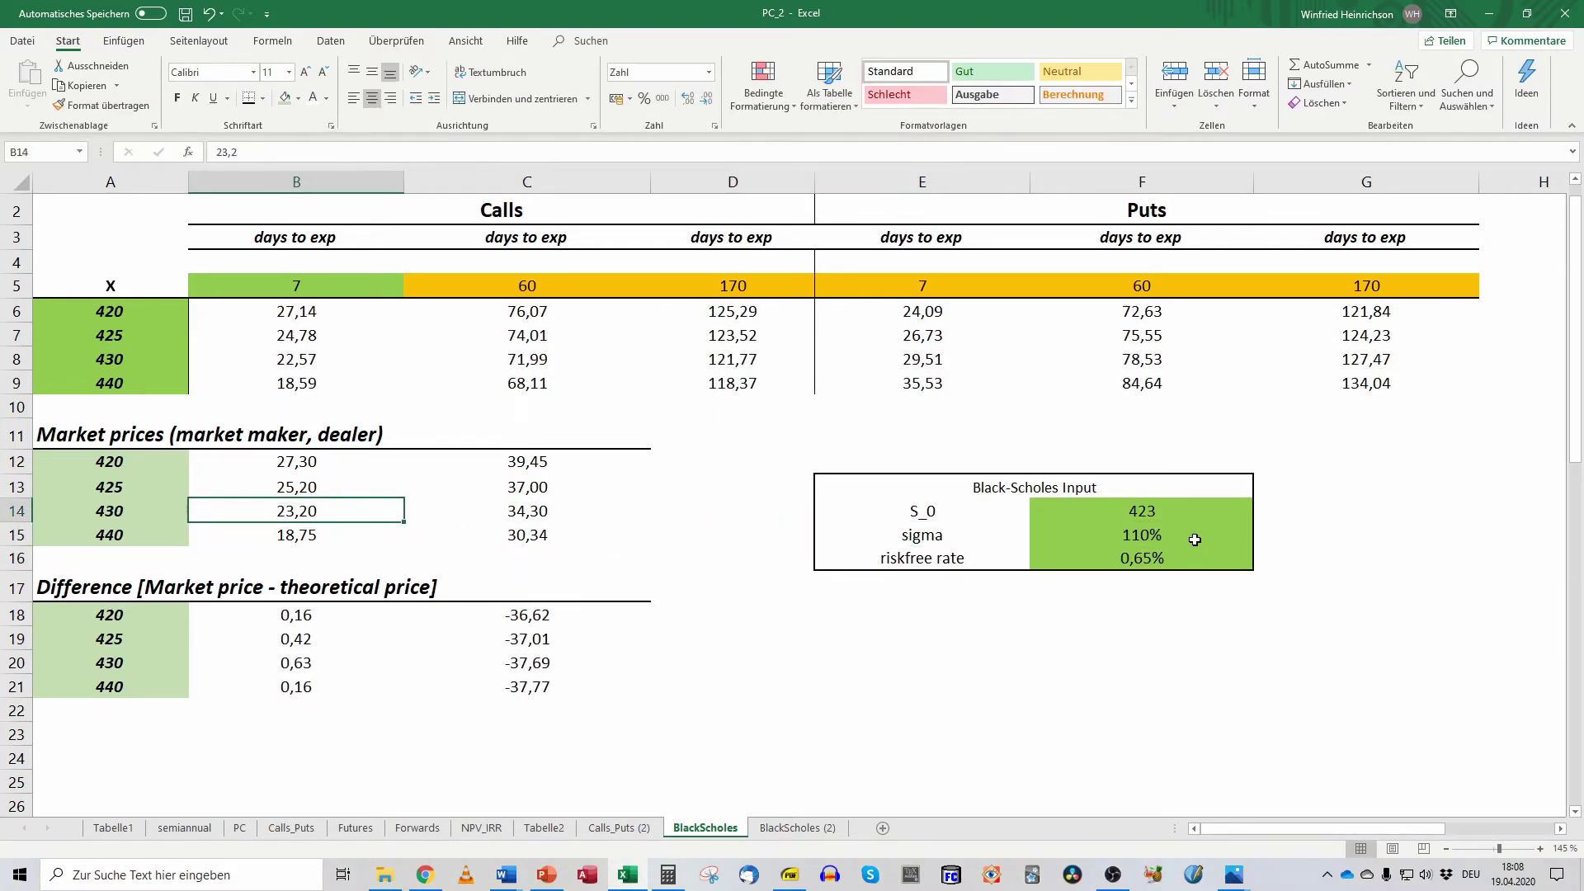
{"action": "key", "text": "Right"}
{"action": "key", "text": "Down"}
{"action": "key", "text": "Down"}
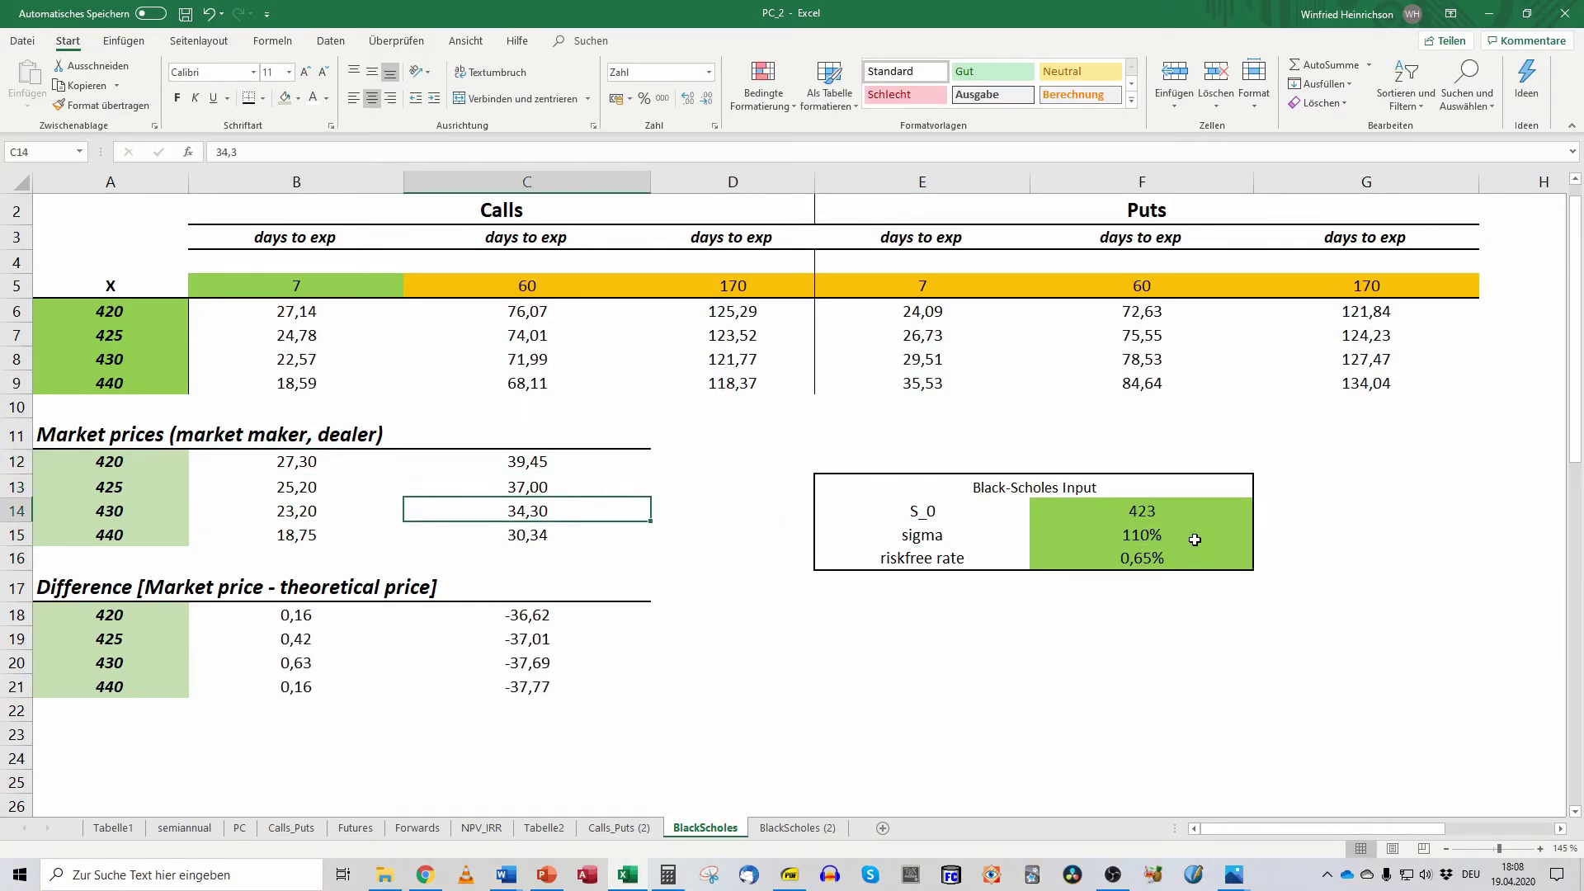
Set the sigma input in cell F15 to 60%.
{"action": "key", "text": "Right"}
{"action": "key", "text": "Right"}
{"action": "key", "text": "Right"}
{"action": "key", "text": "Down"}
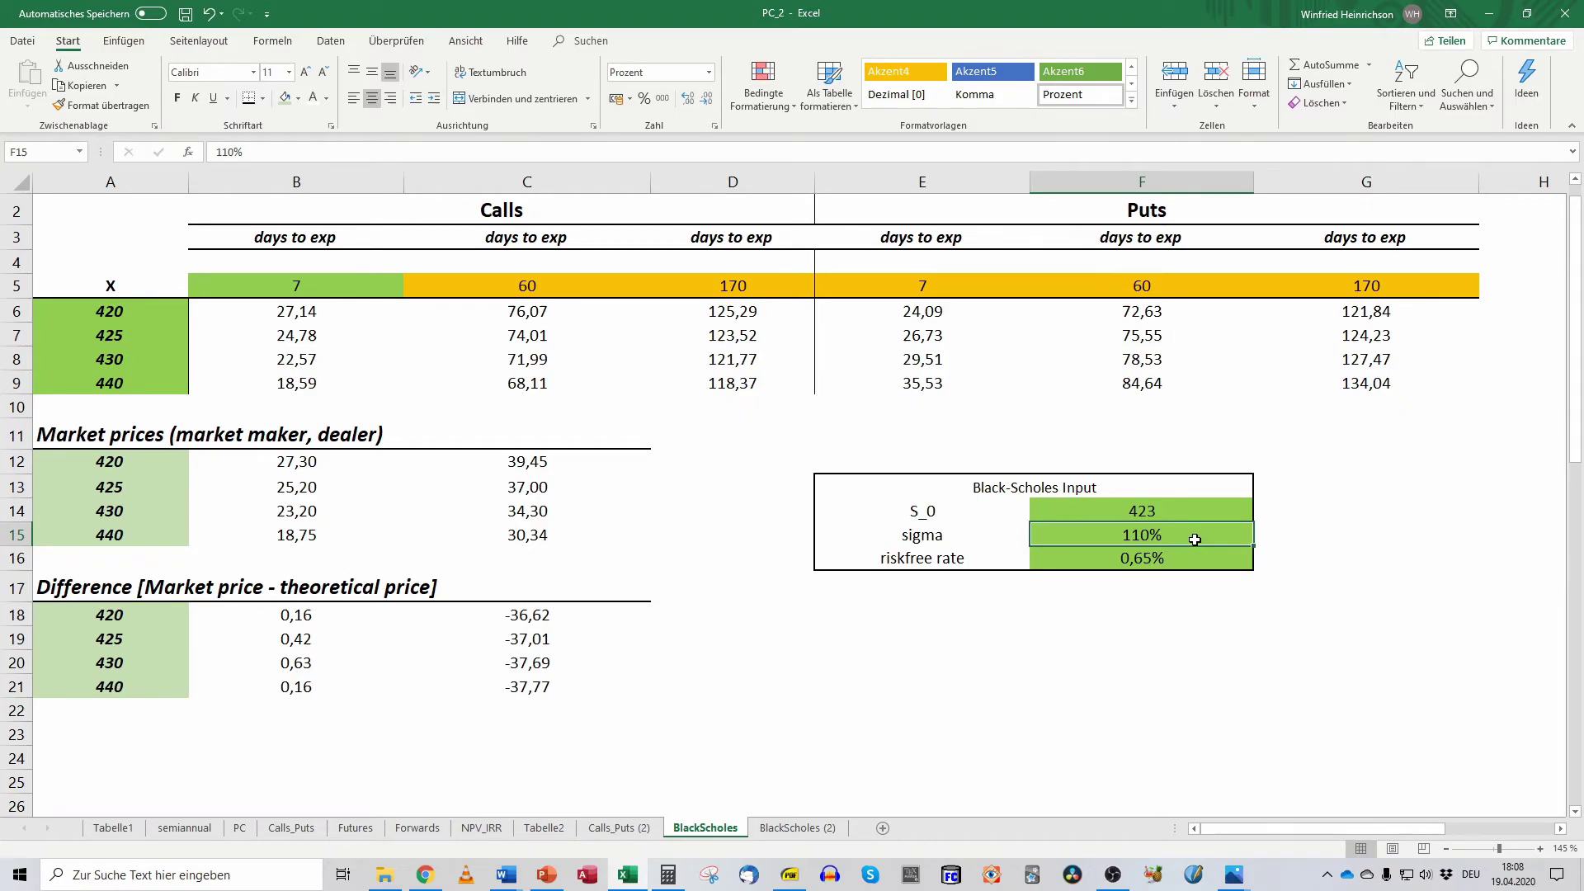
{"action": "type", "text": "60"}
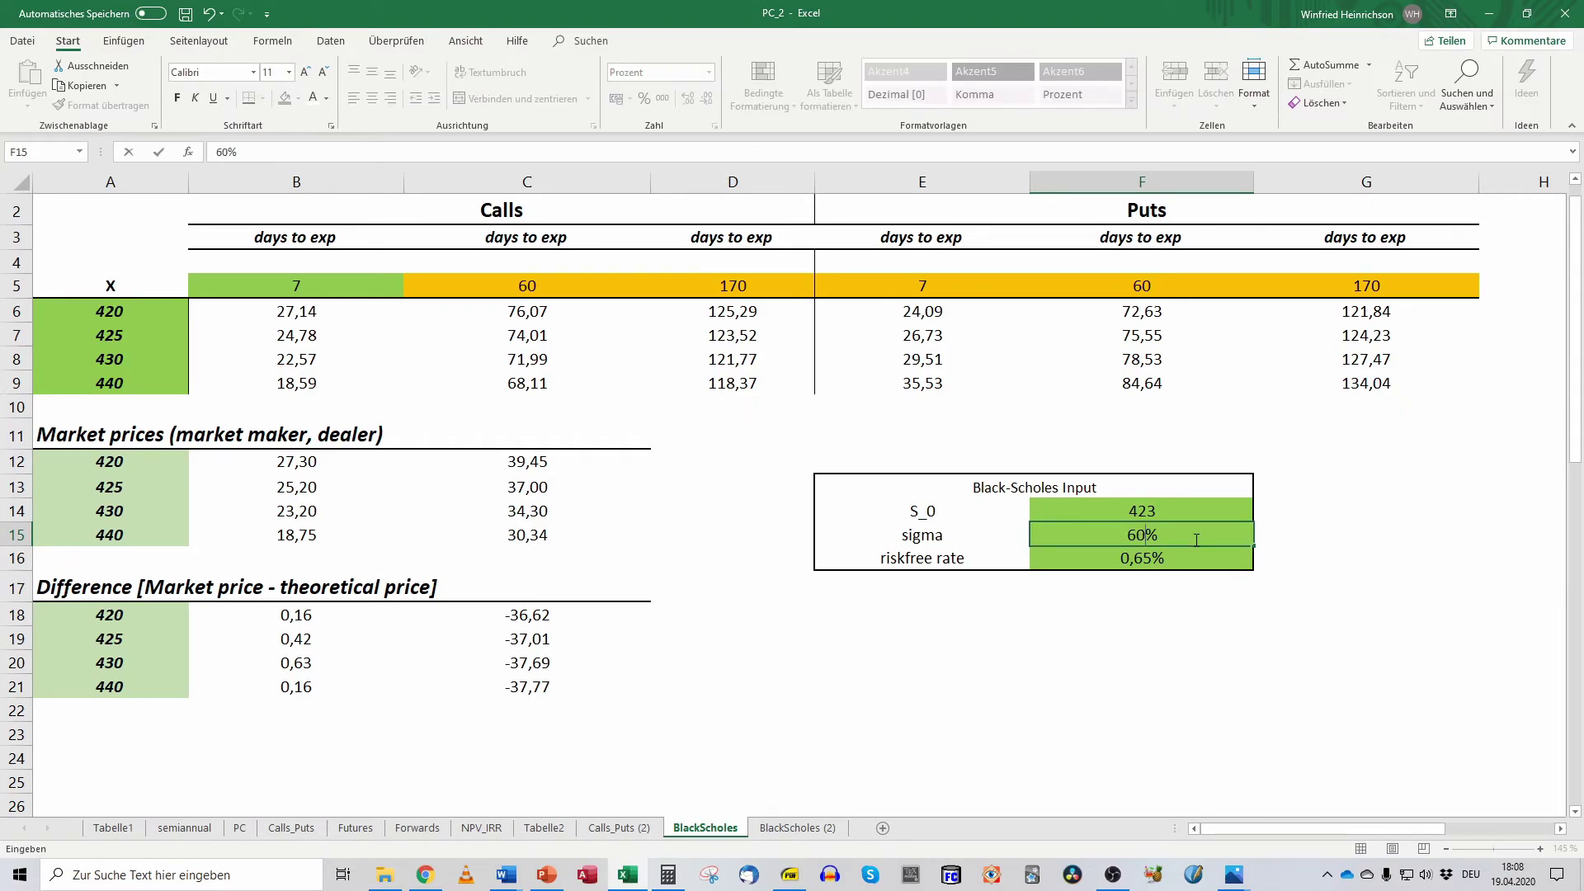
{"action": "key", "text": "Return"}
Review the 7-day theoretical call prices in column B, starting from the 420 strike in B6.
{"action": "key", "text": "Up"}
{"action": "key", "text": "Left"}
{"action": "key", "text": "Left"}
{"action": "key", "text": "Left"}
{"action": "key", "text": "Left"}
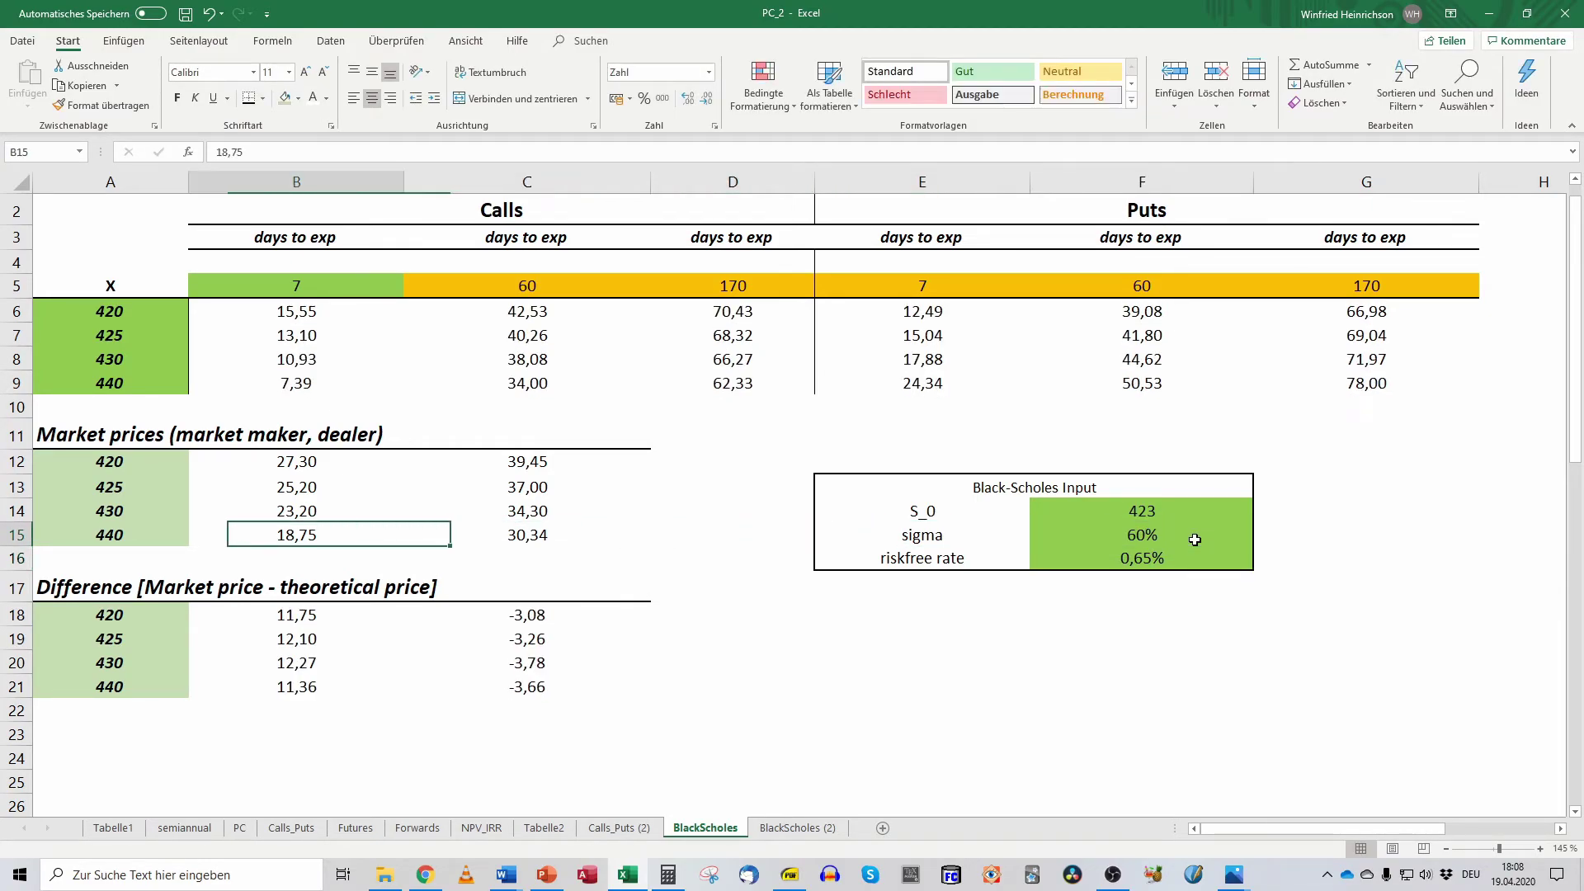
{"action": "key", "text": "Up"}
{"action": "key", "text": "Up"}
{"action": "key", "text": "Up"}
{"action": "key", "text": "Up"}
{"action": "key", "text": "Up"}
{"action": "key", "text": "Up"}
{"action": "key", "text": "Up"}
{"action": "key", "text": "Up"}
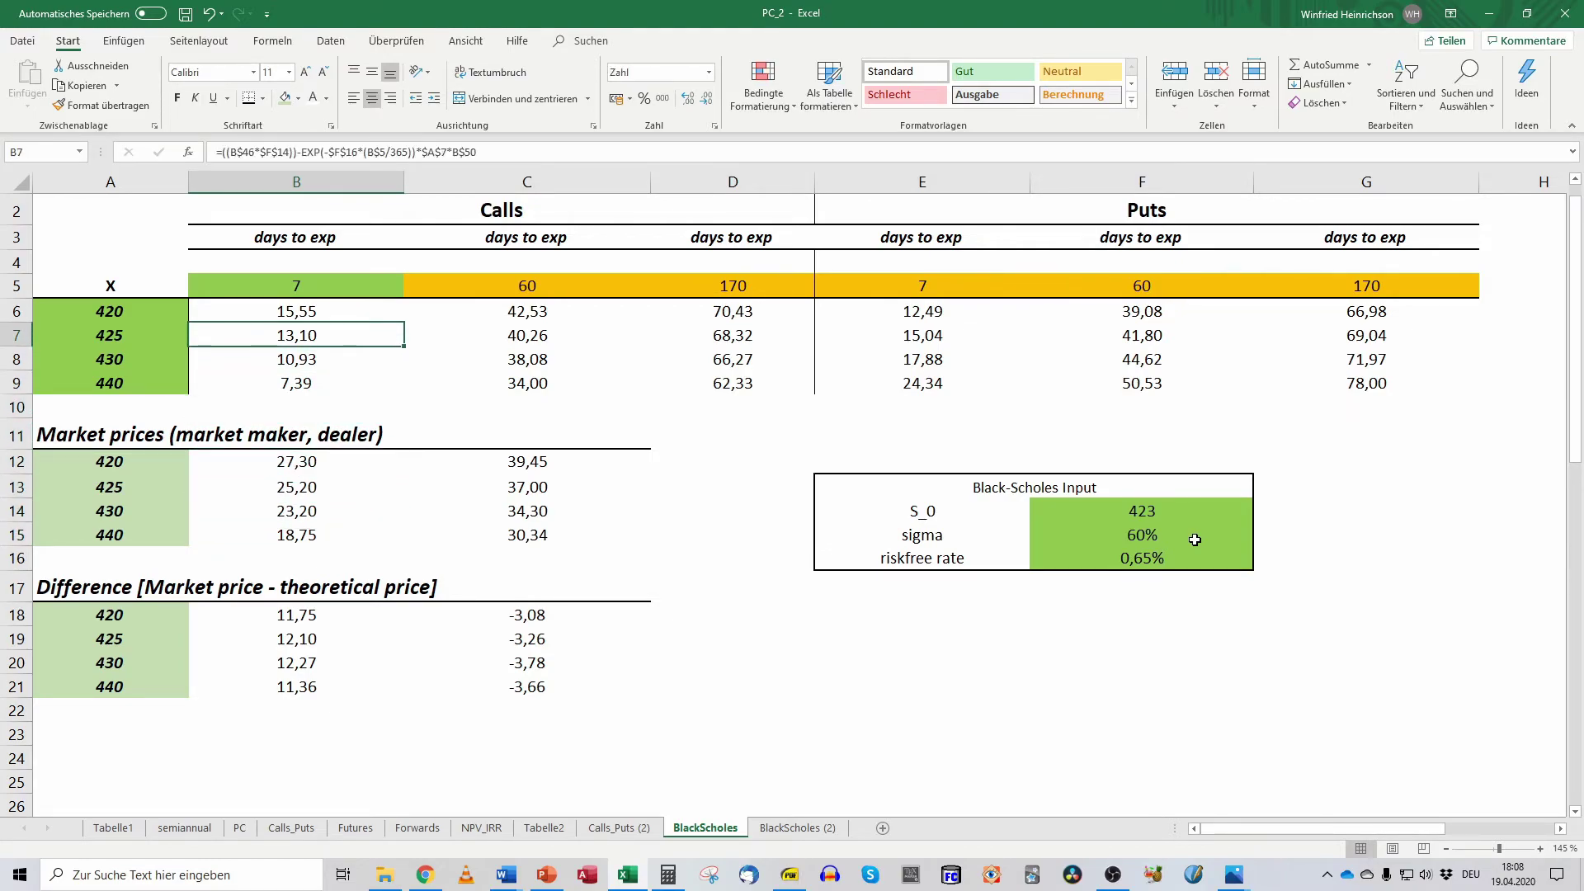
{"action": "key", "text": "Up"}
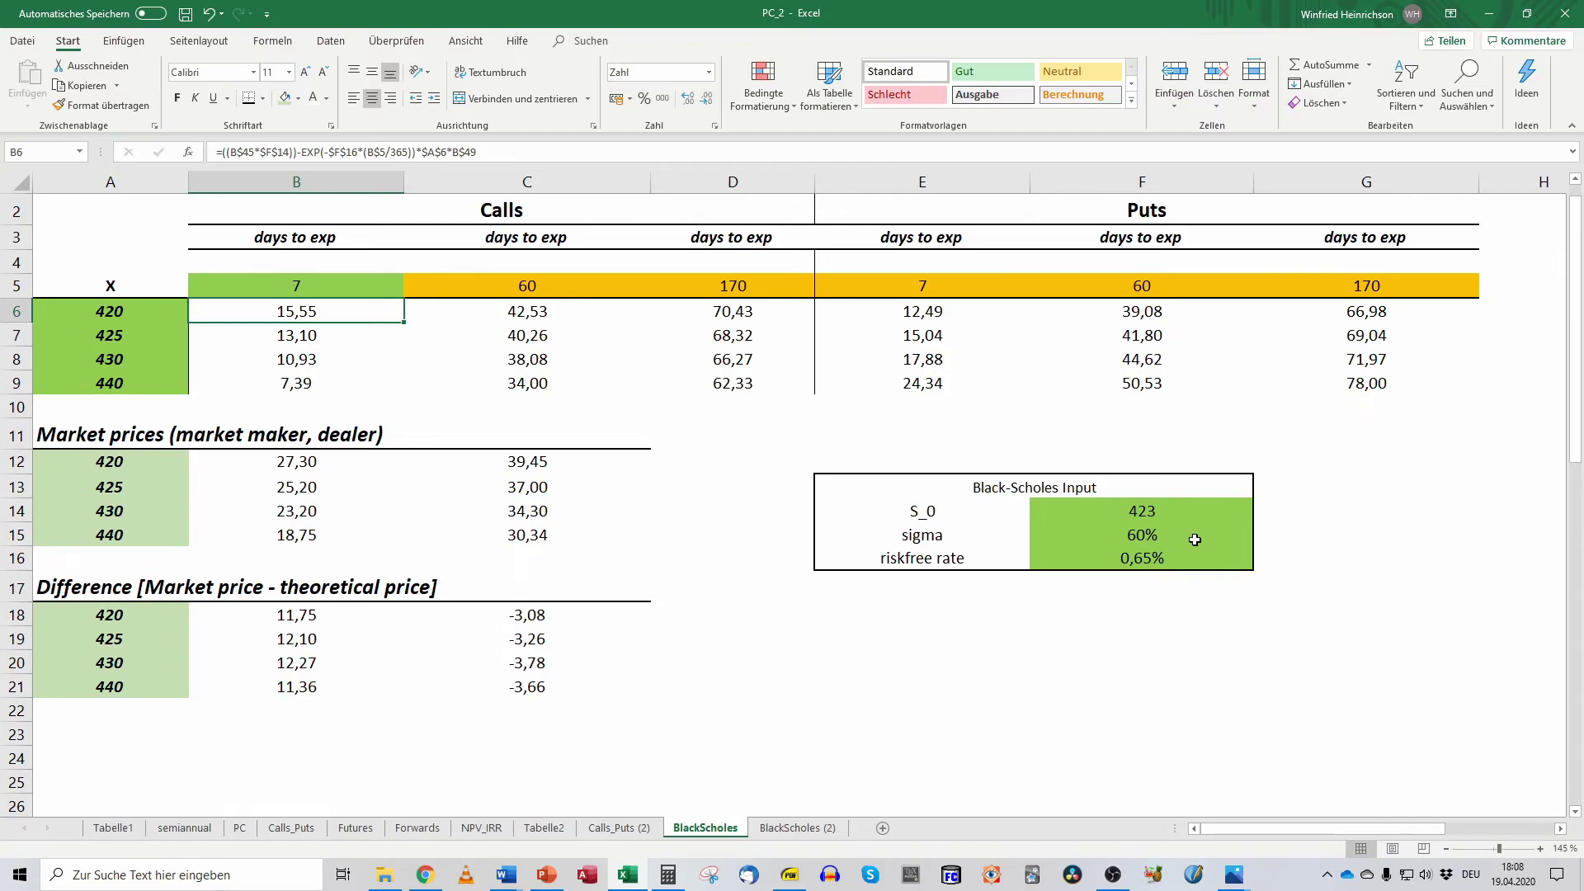
{"action": "key", "text": "Down"}
{"action": "key", "text": "Down"}
{"action": "key", "text": "Down"}
{"action": "key", "text": "Down"}
{"action": "key", "text": "Down"}
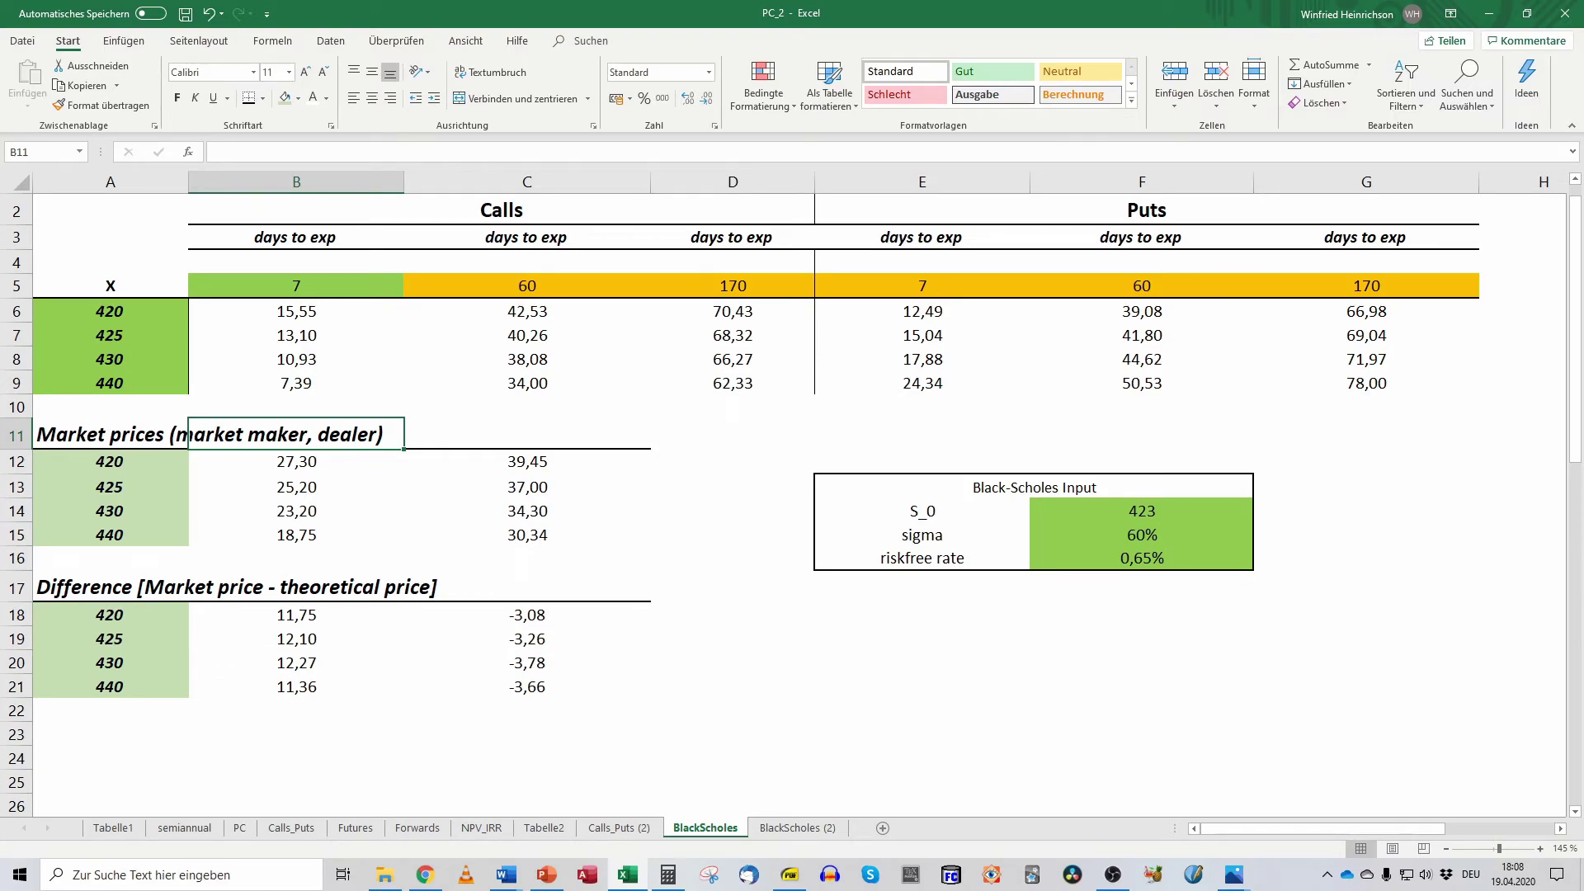
Check the S_0 input in F14 and the riskfree rate in F16 of the Black-Scholes Input table.
{"action": "key", "text": "alt+Tab"}
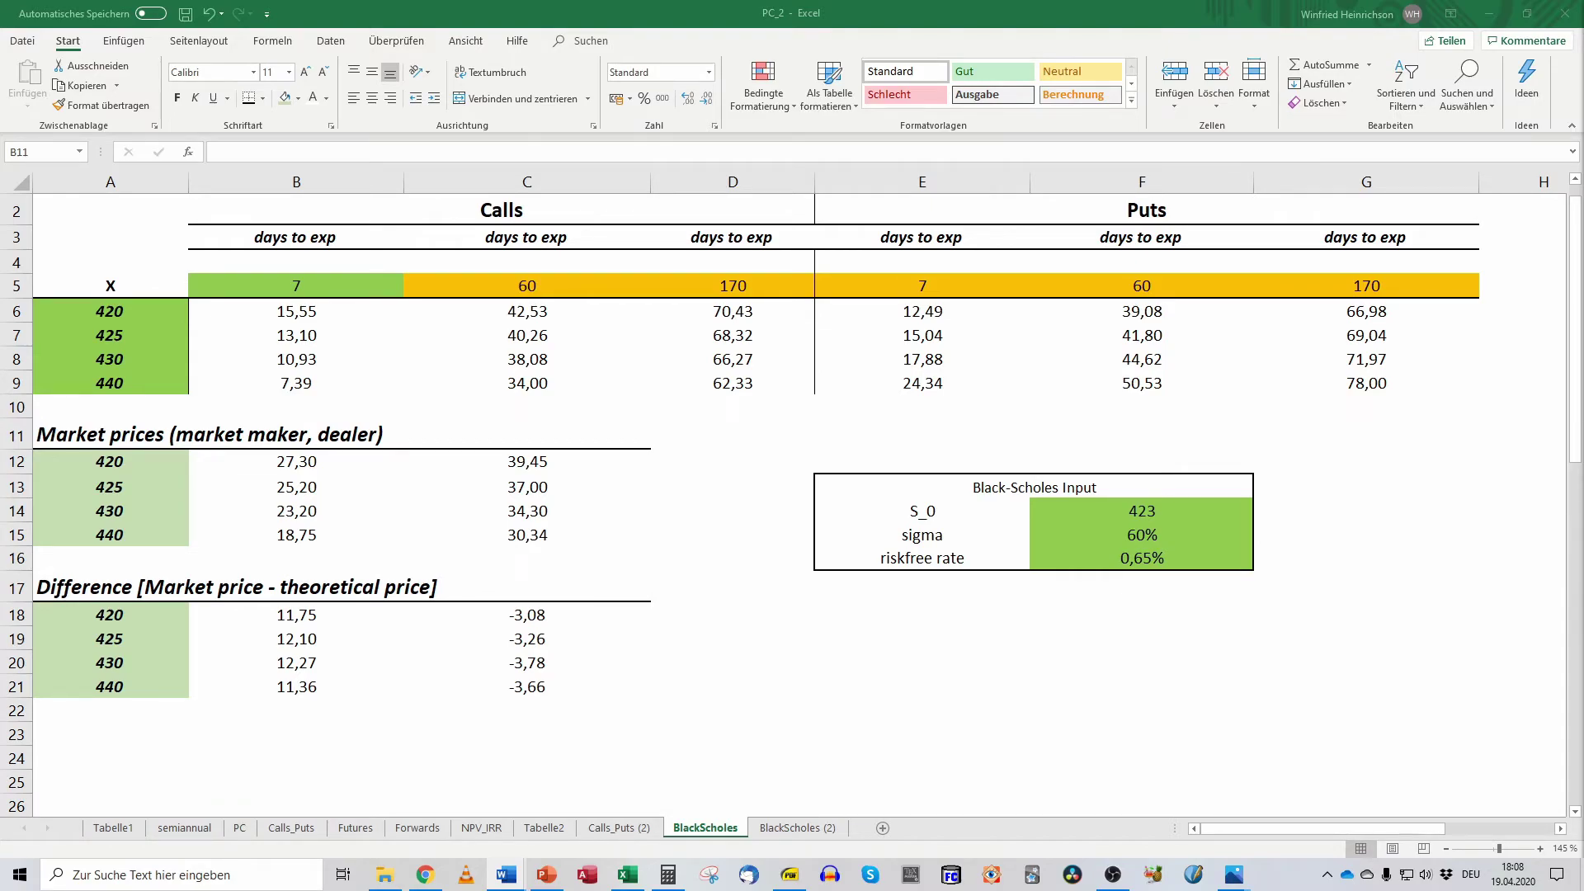
{"action": "left_click", "coordinate": [1147, 512]}
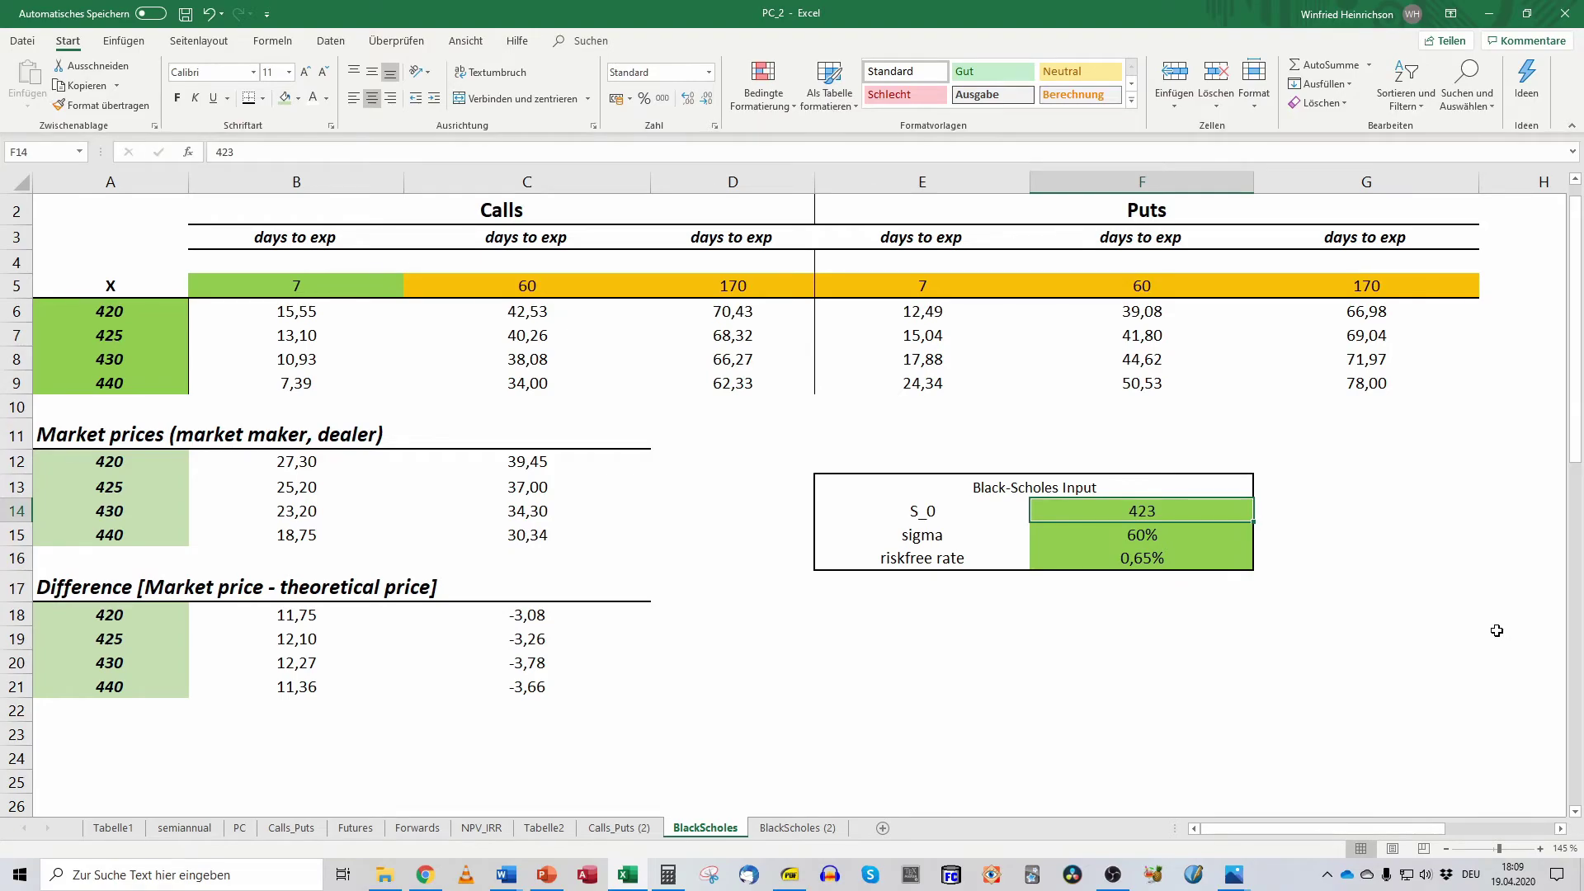
{"action": "left_click", "coordinate": [1147, 559]}
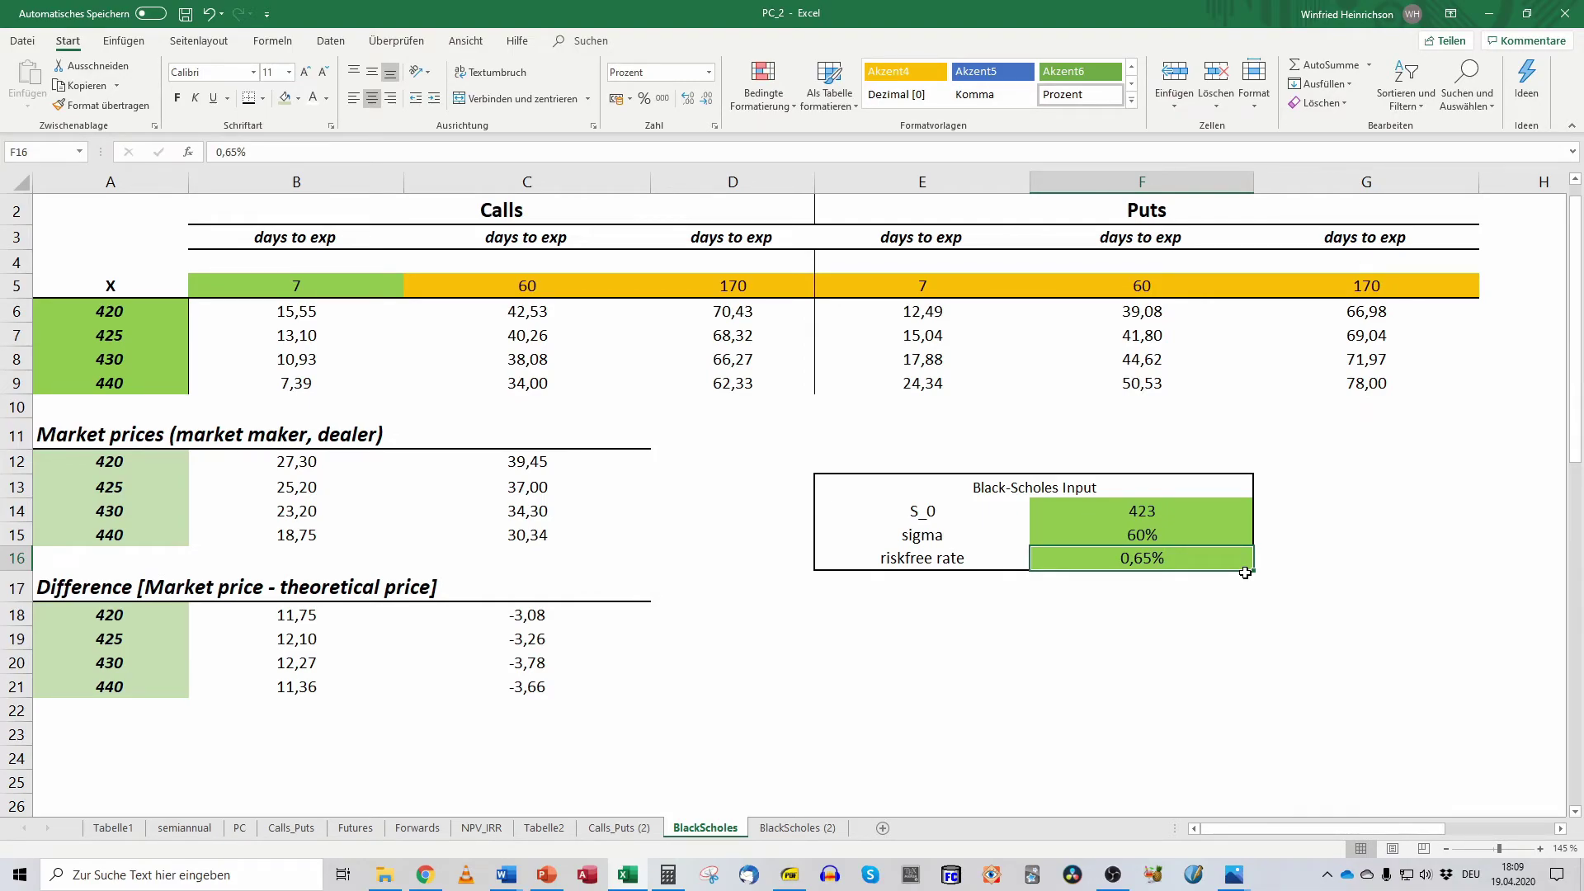
Go through the strike prices in column A and the first call expiration in B5 as further model inputs.
{"action": "key", "text": "Left"}
{"action": "key", "text": "Home"}
{"action": "key", "text": "Up"}
{"action": "key", "text": "Up"}
{"action": "key", "text": "Up"}
{"action": "key", "text": "Up"}
{"action": "key", "text": "Up"}
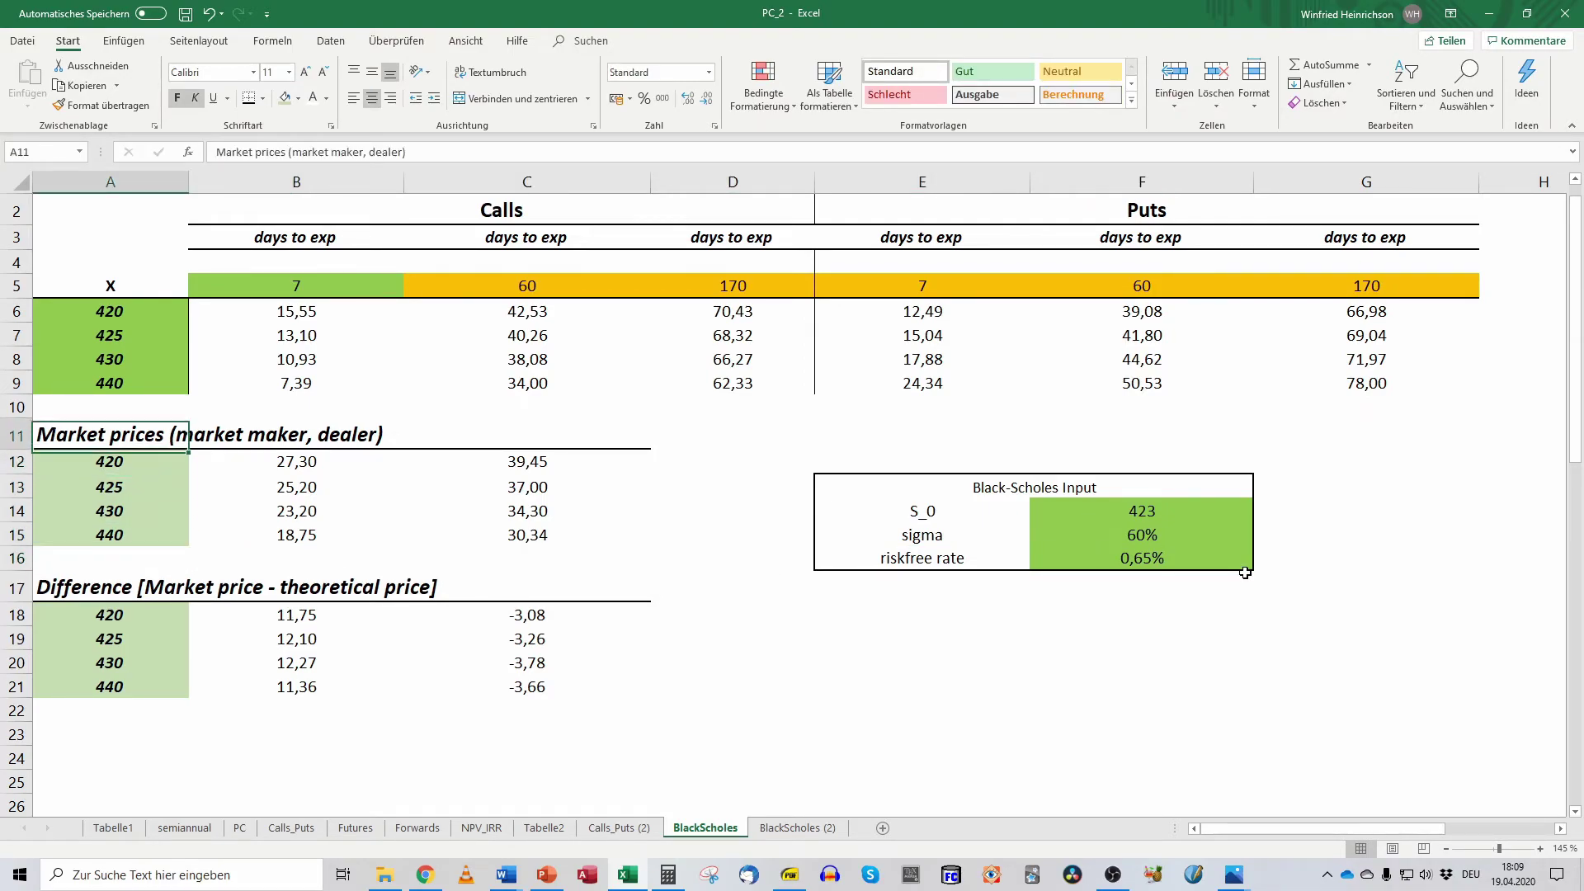
{"action": "key", "text": "Up"}
{"action": "key", "text": "Up"}
{"action": "key", "text": "Up"}
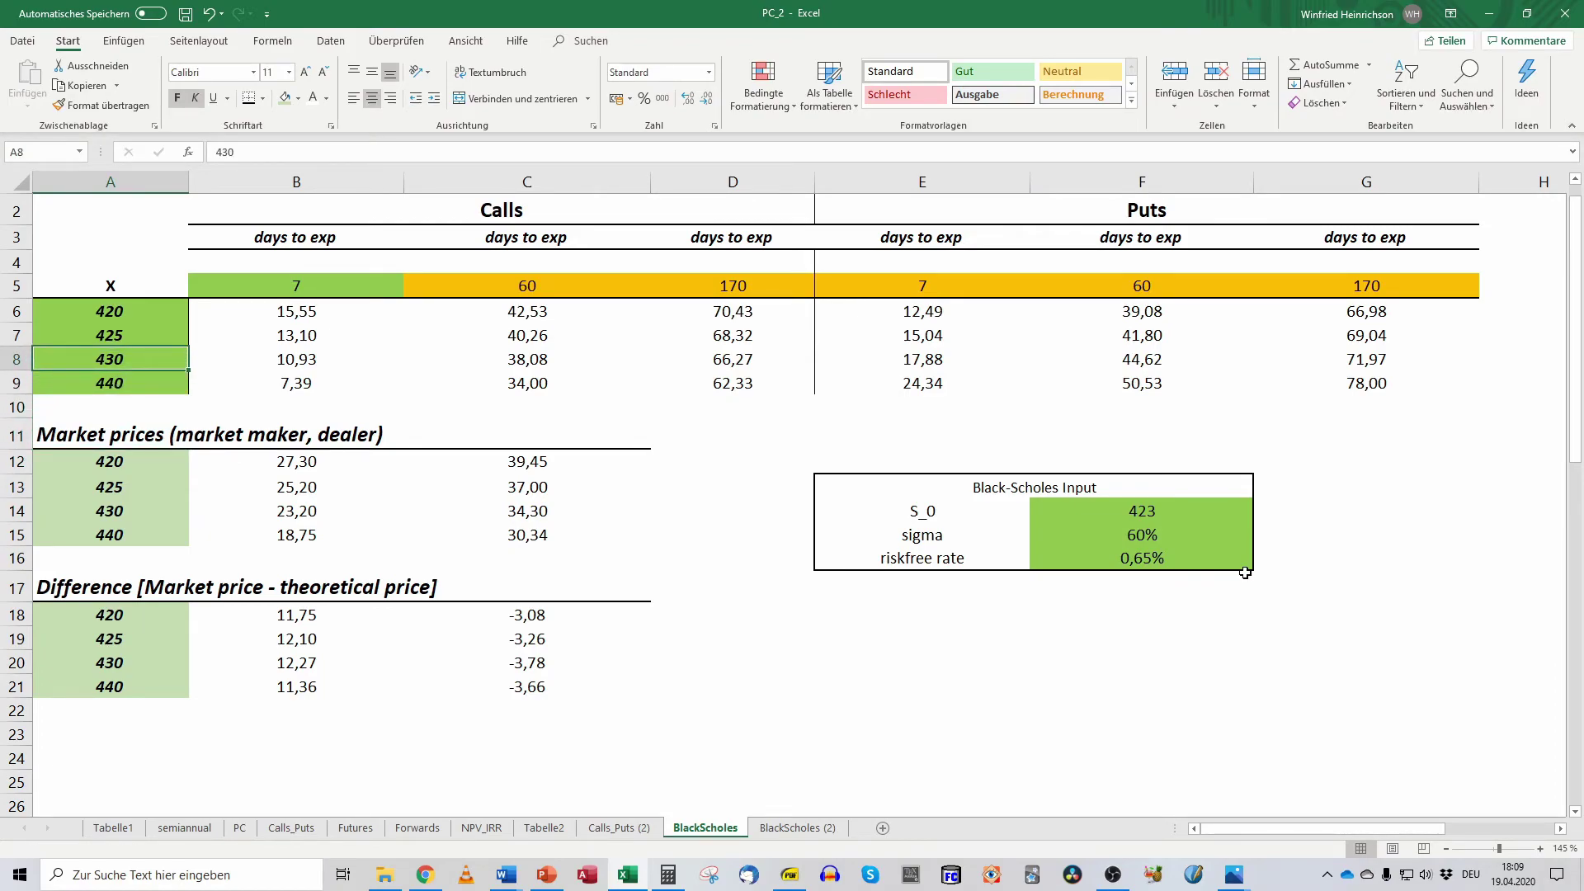
{"action": "key", "text": "Up"}
{"action": "key", "text": "Up"}
{"action": "key", "text": "Up"}
{"action": "key", "text": "Right"}
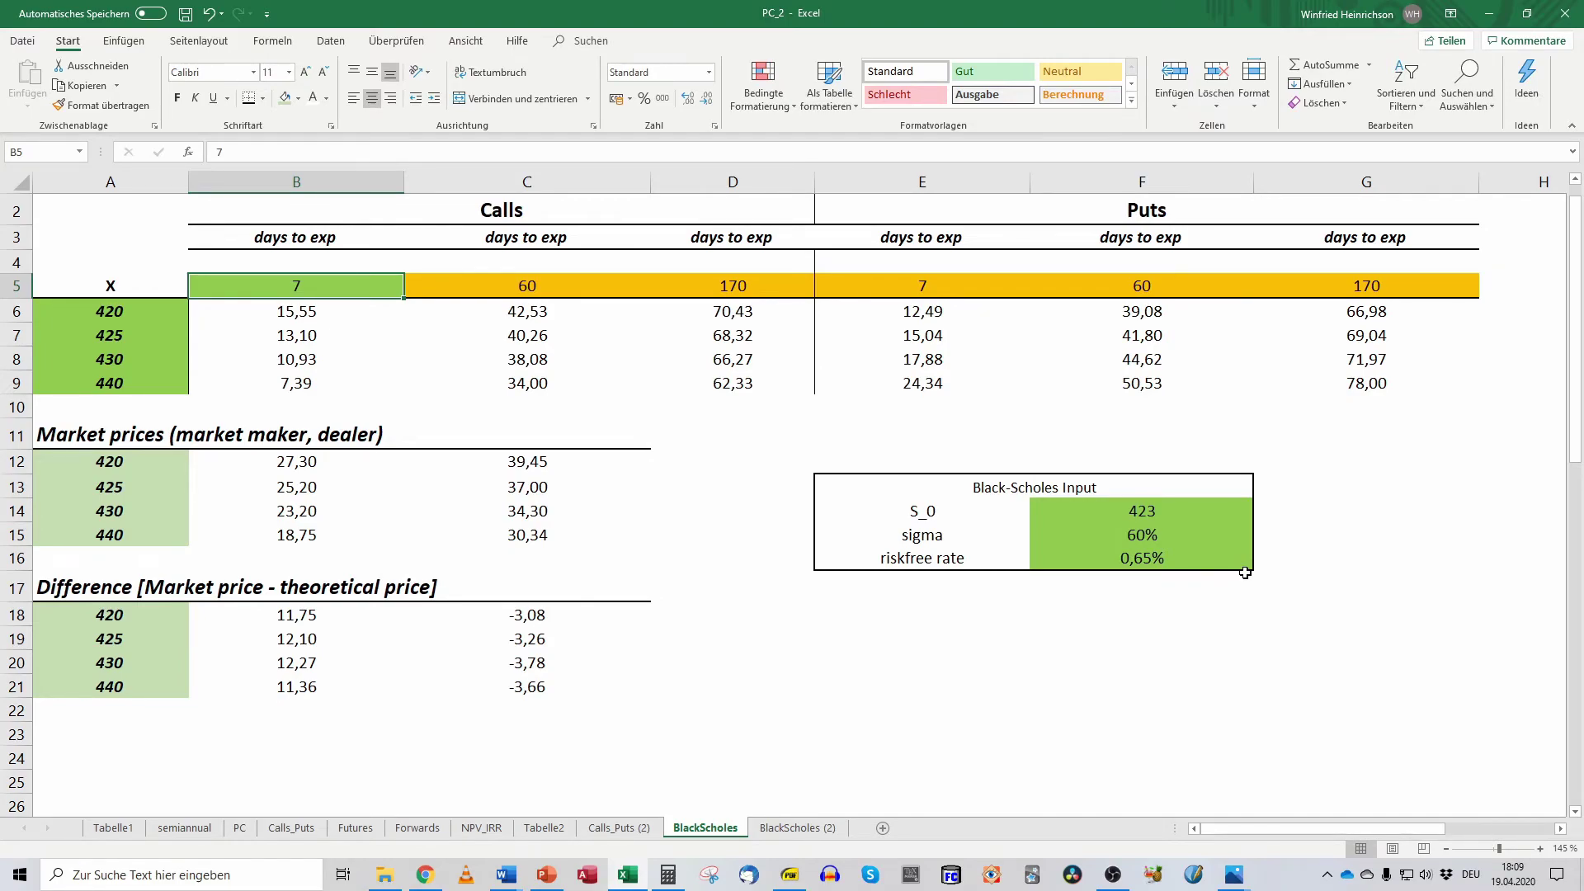
Select the sigma value in F15 to examine it as the remaining model input.
{"action": "left_click", "coordinate": [1136, 551]}
{"action": "left_click_drag", "start_coordinate": [1136, 551], "coordinate": [1137, 536]}
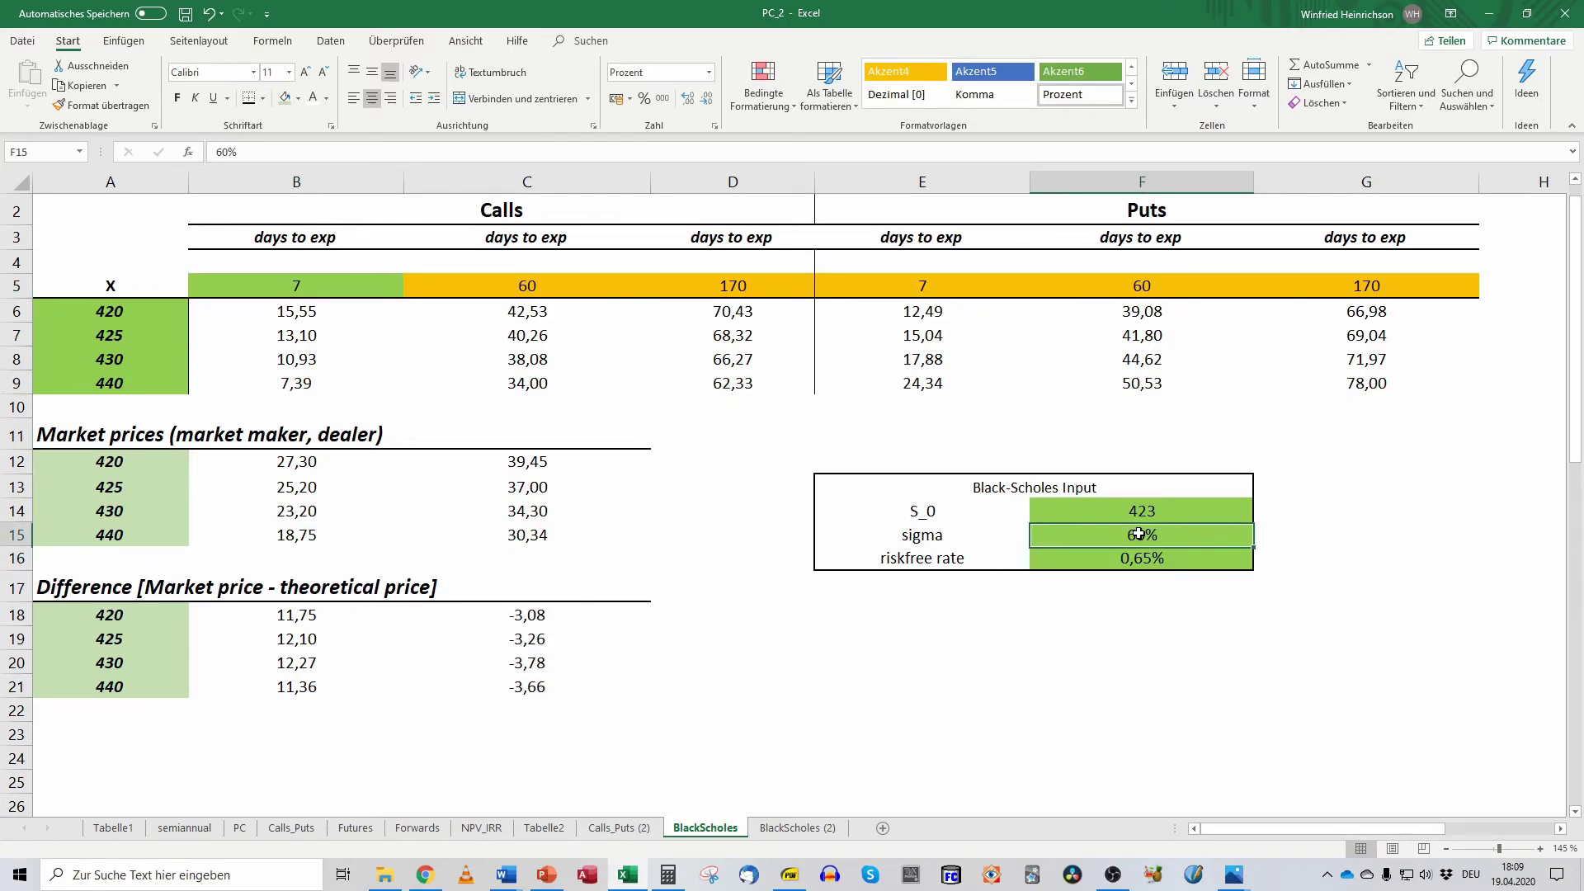
{"action": "left_click", "coordinate": [1143, 540]}
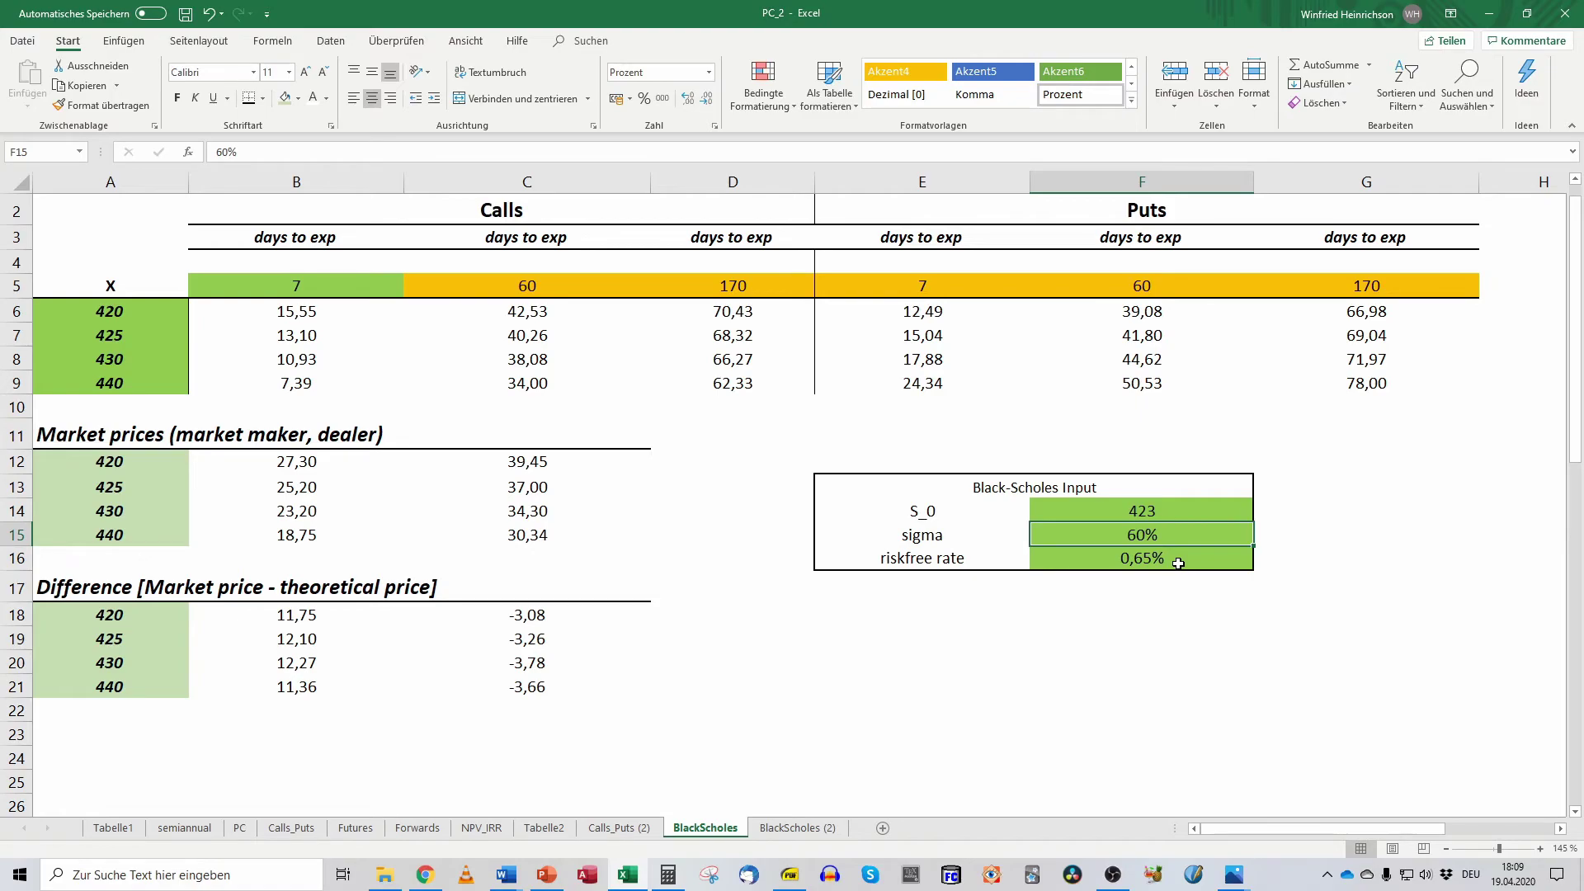